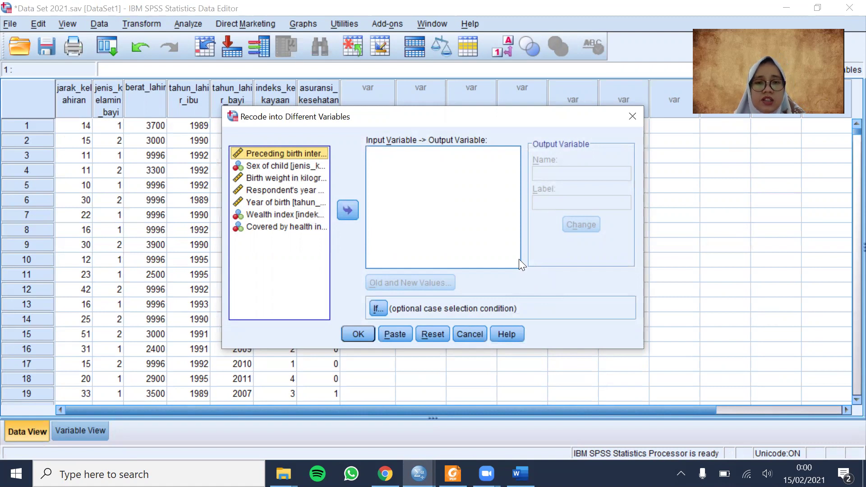
# Switch to the Word document and write the heading "Jarak kelahiran" followed by the category line "0 = < 24 bulan"
pyautogui.click(520, 474)
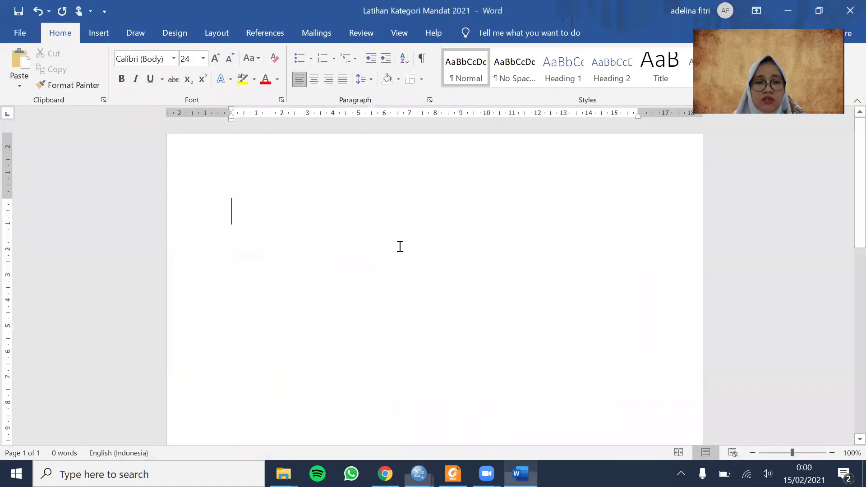
pyautogui.write('j')
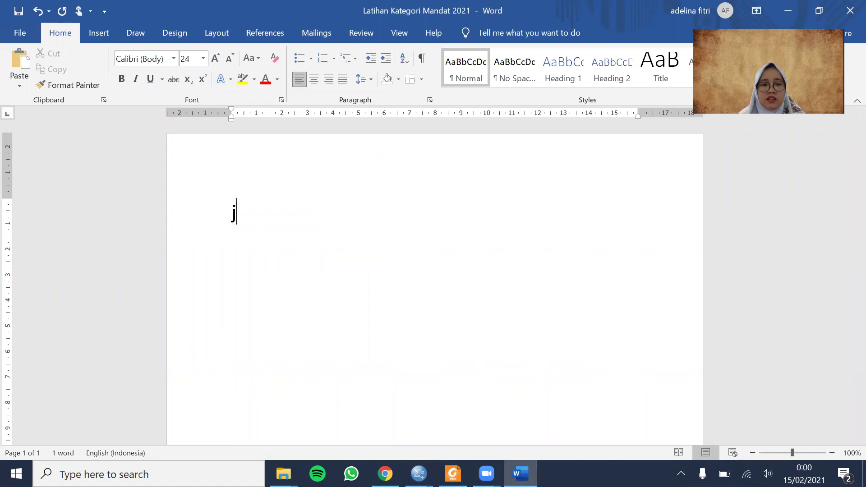
pyautogui.write('arak kelahiran')
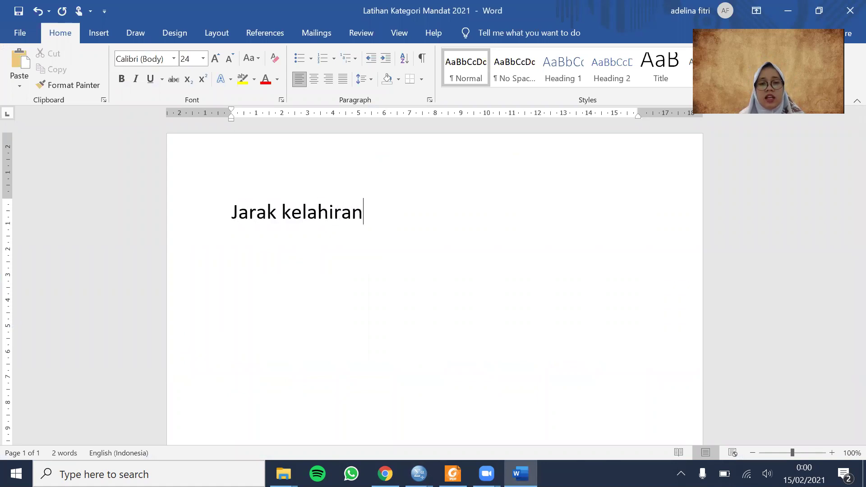
pyautogui.press('Return')
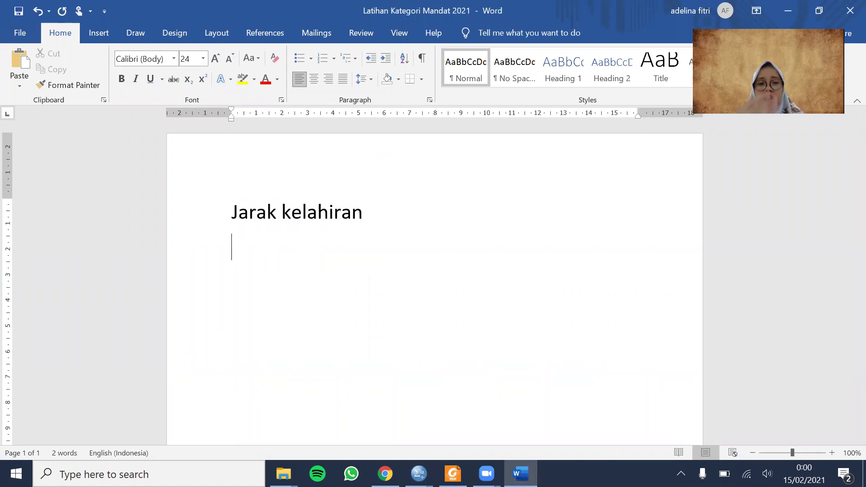
pyautogui.write('0')
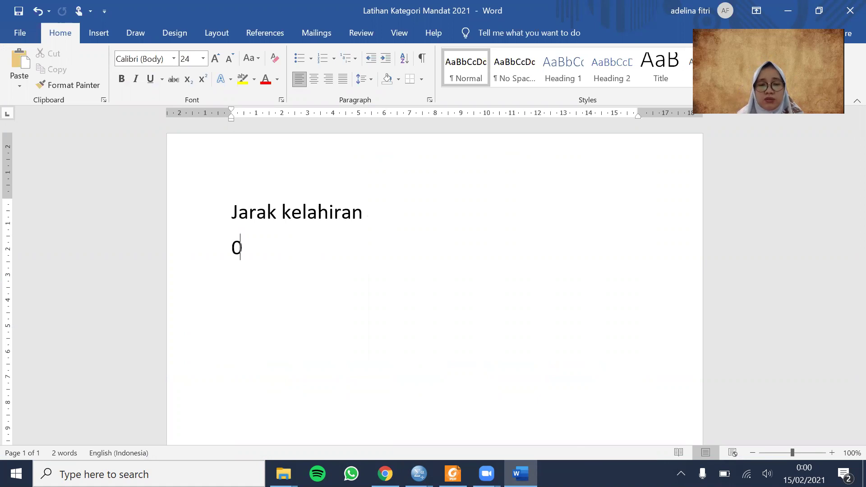
pyautogui.write(' =')
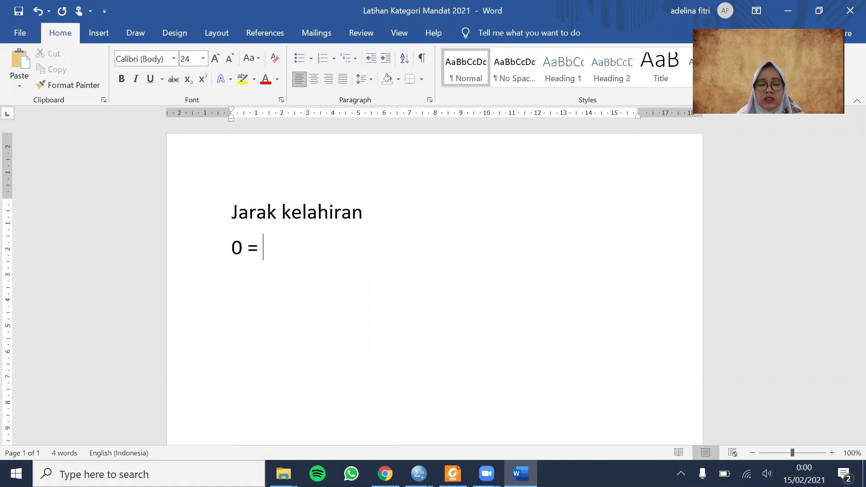
pyautogui.write('<')
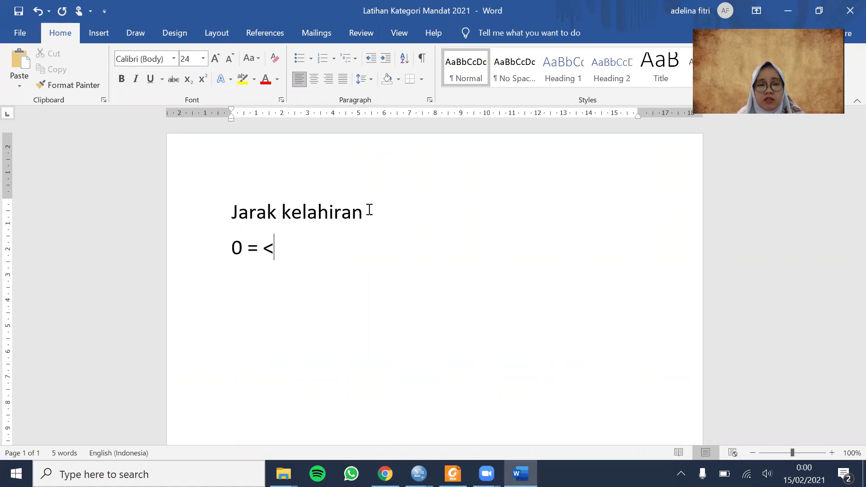
pyautogui.write(' 24 bulan')
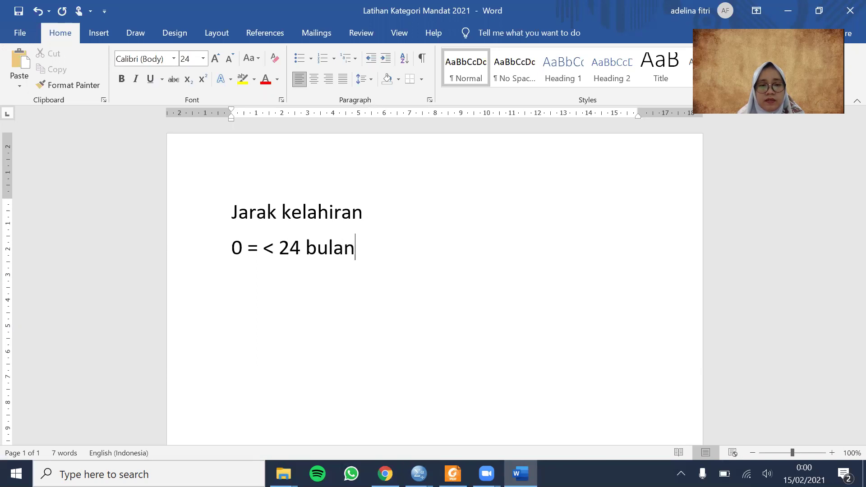
# Add a second category line reading "1 = >= 24 bulan" below the first one
pyautogui.press('Return')
pyautogui.write('1 =')
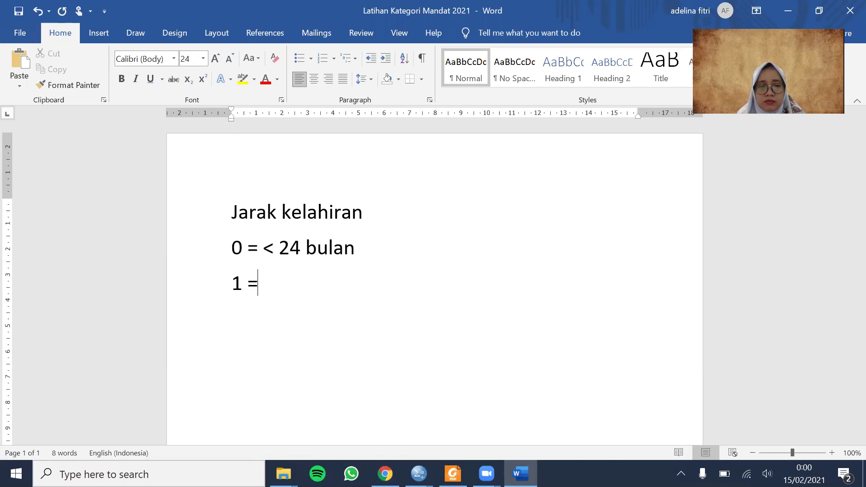
pyautogui.write(' >=')
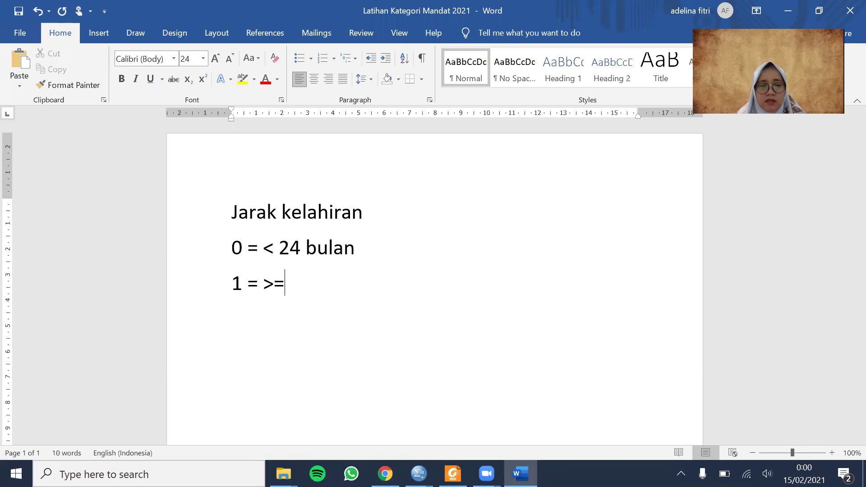
pyautogui.write(' 24 bulan')
# Append the example values "(23, 22, 21, dst...)" to the end of the category 0 line
pyautogui.press('Up')
pyautogui.write('(')
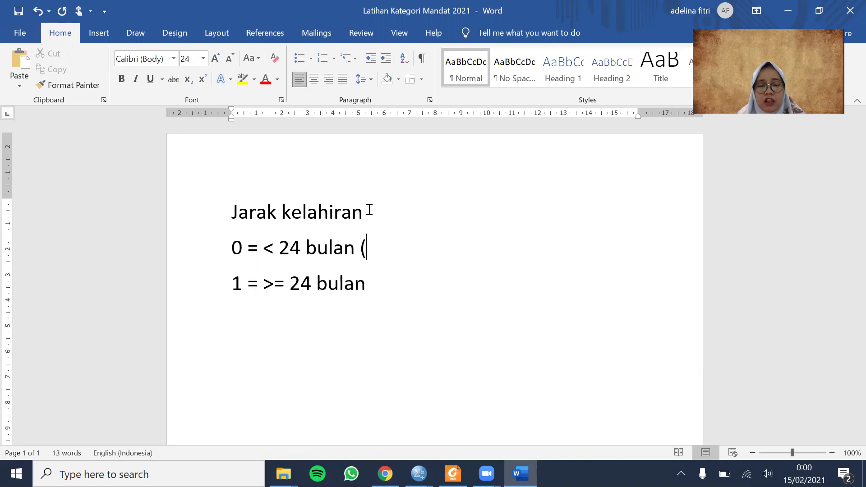
pyautogui.write('23, 22, ')
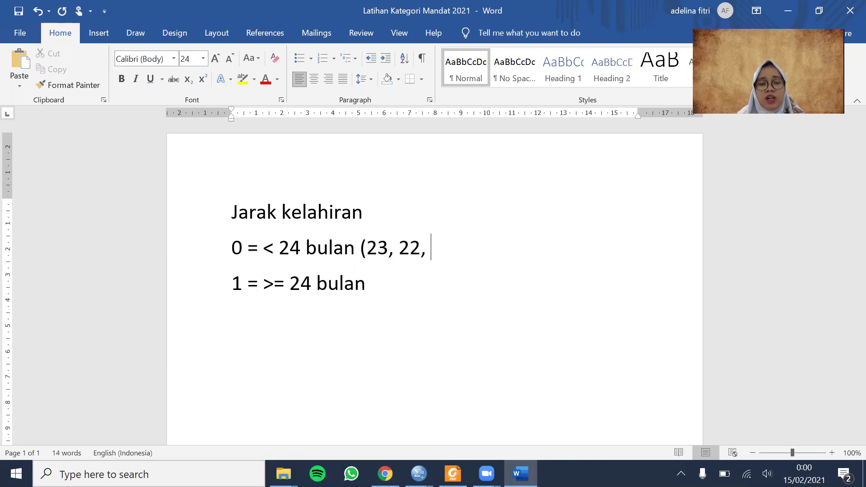
pyautogui.write('21, ds')
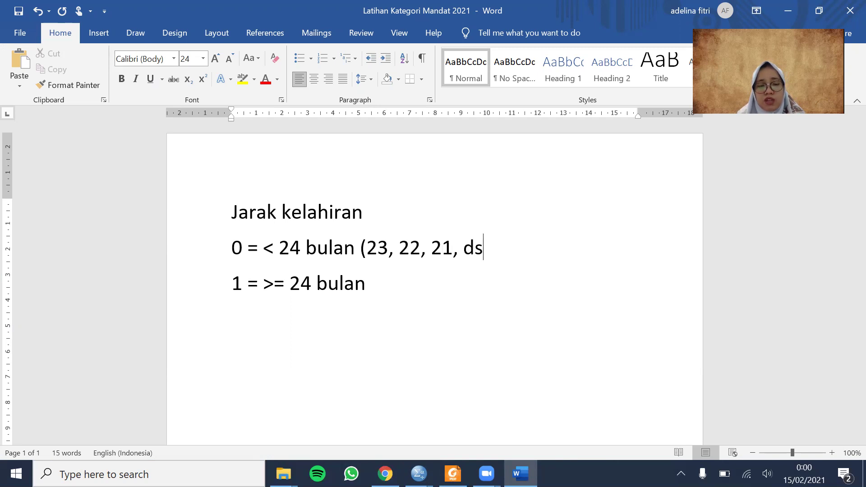
pyautogui.write('t...)')
# Append the example values "(24, 25, 26, dst..)" to the end of the category 1 line
pyautogui.press('Down')
pyautogui.write(')')
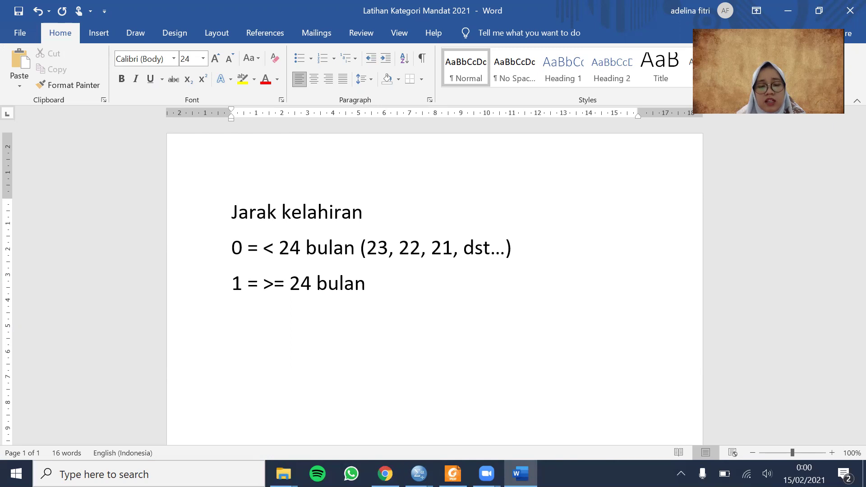
pyautogui.press('BackSpace')
pyautogui.write('(24, 2')
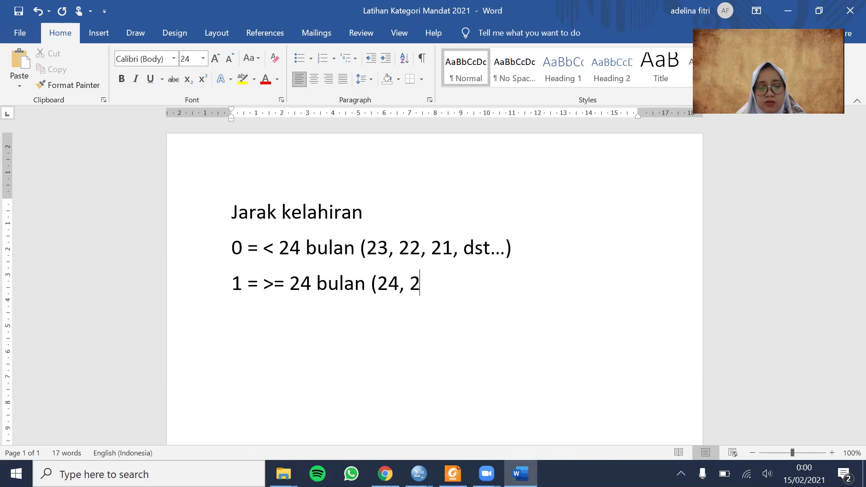
pyautogui.write('5, 26, dst..')
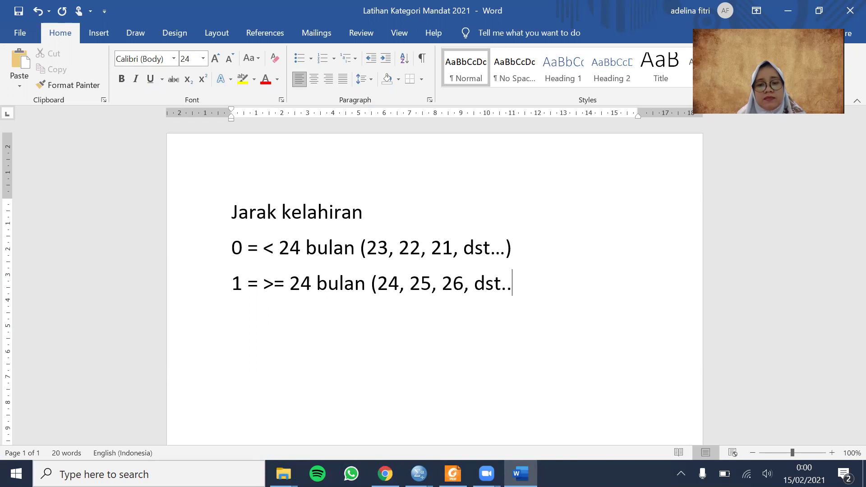
pyautogui.write(')')
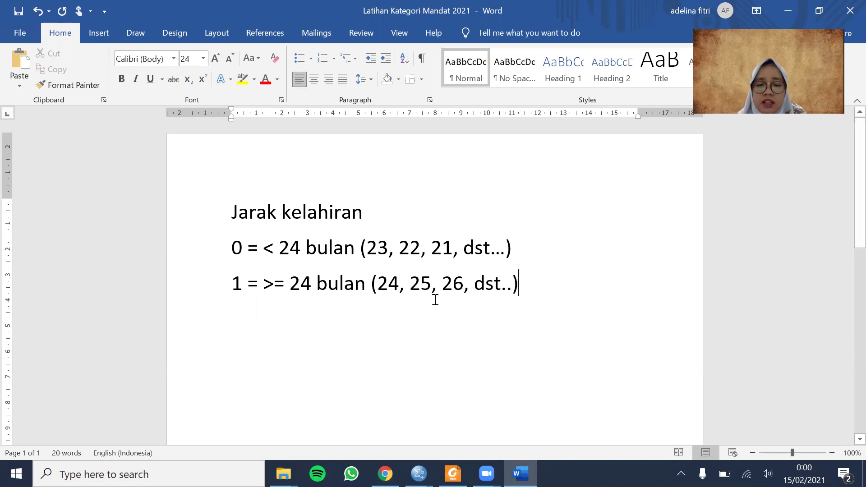
# Switch to SPSS and assign the preceding birth interval variable the output variable jarak_kelahiran_2 with the label "Jarak Kelahiran 2"
pyautogui.hotkey('alt', 'Tab')
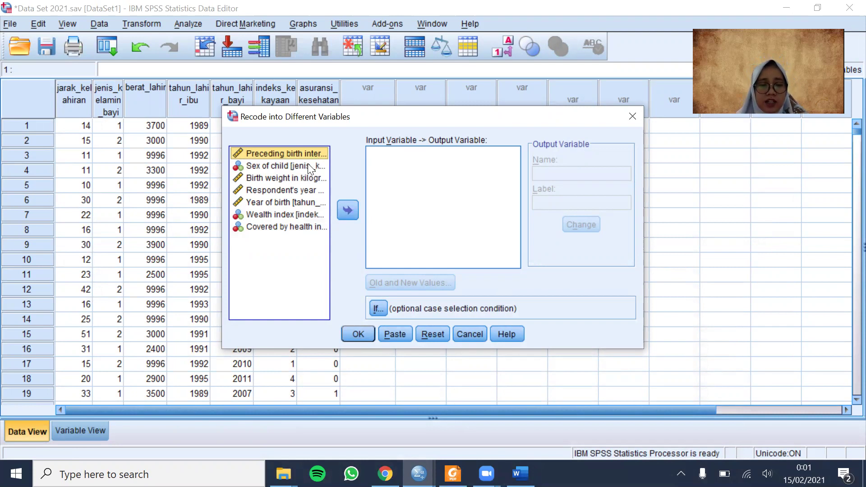
pyautogui.click(346, 211)
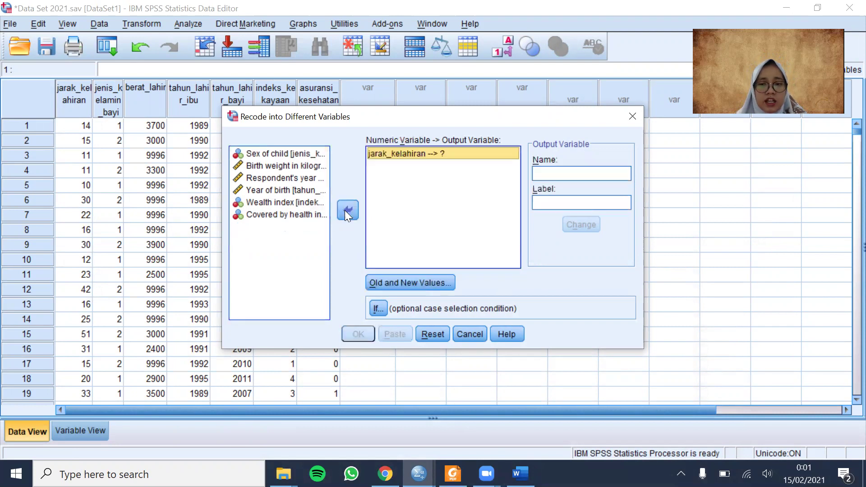
pyautogui.click(546, 174)
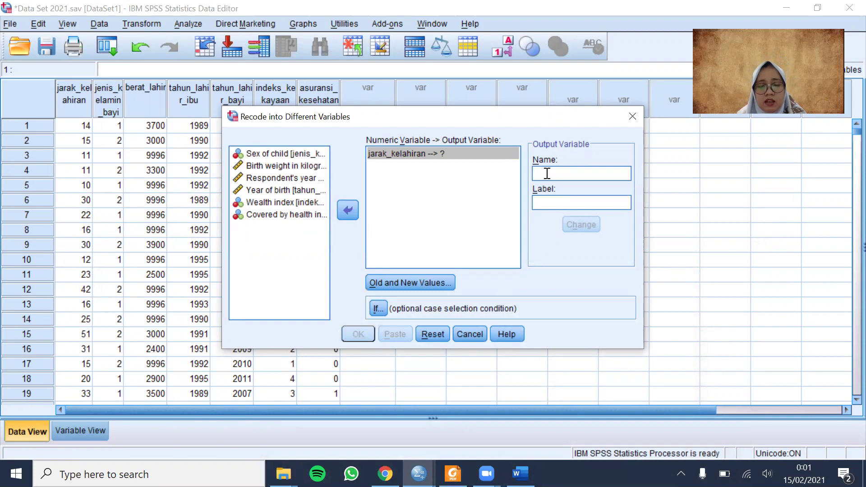
pyautogui.write('jarak_kelahiran_2')
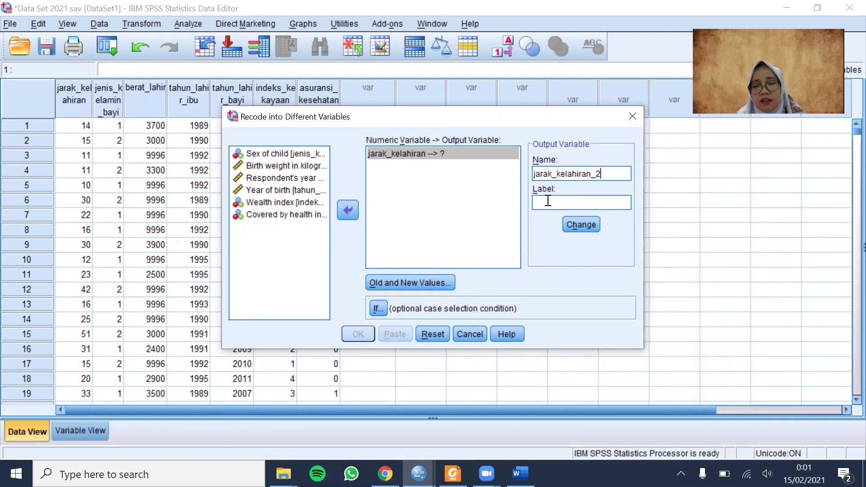
pyautogui.click(550, 204)
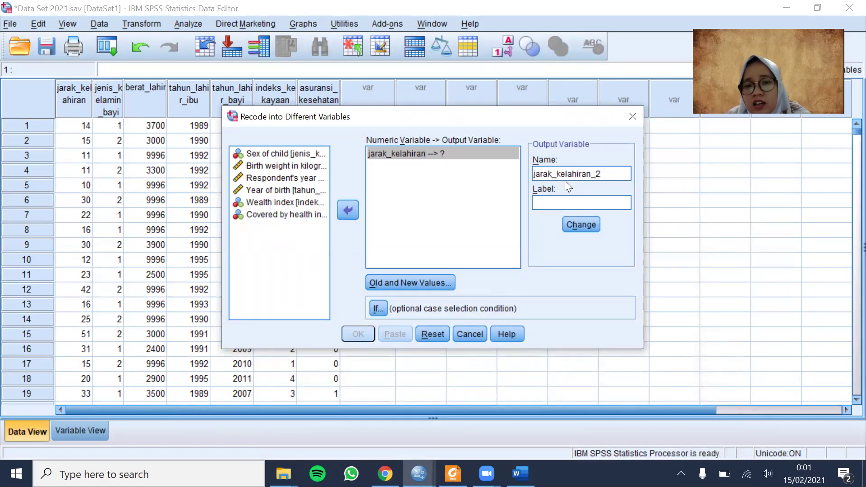
pyautogui.write('Jarak Kelahiran 2')
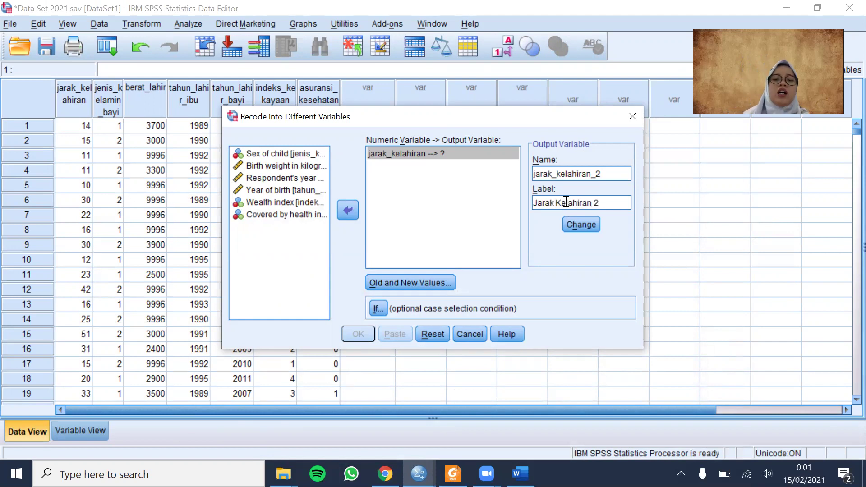
pyautogui.click(576, 224)
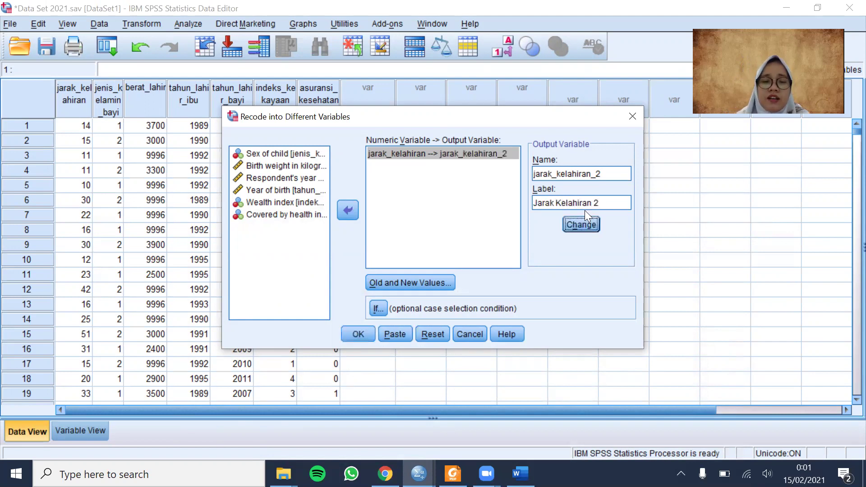
pyautogui.click(414, 277)
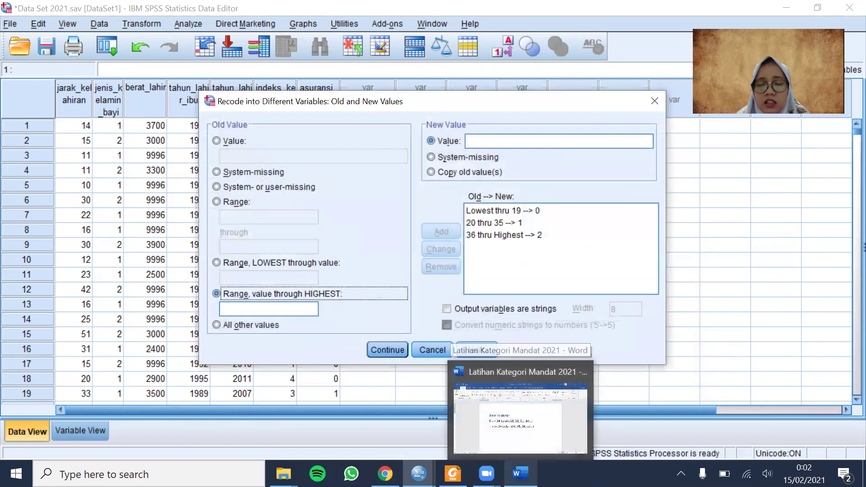
pyautogui.click(519, 397)
pyautogui.click(520, 474)
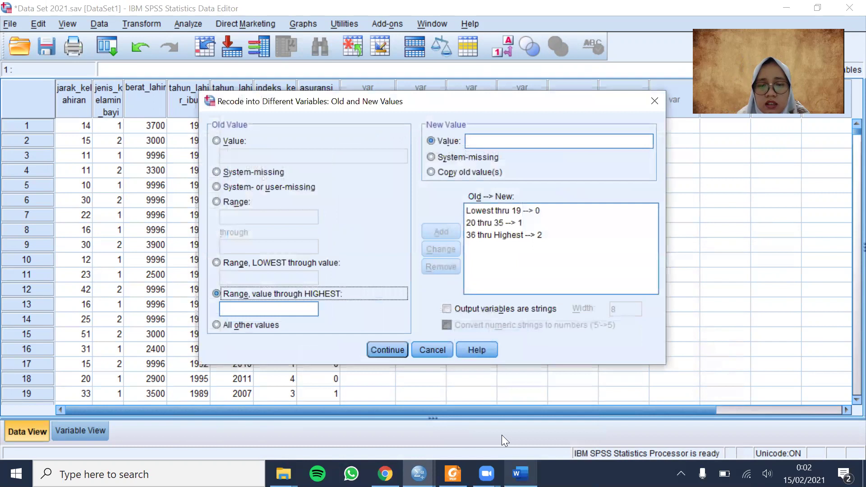
pyautogui.click(422, 350)
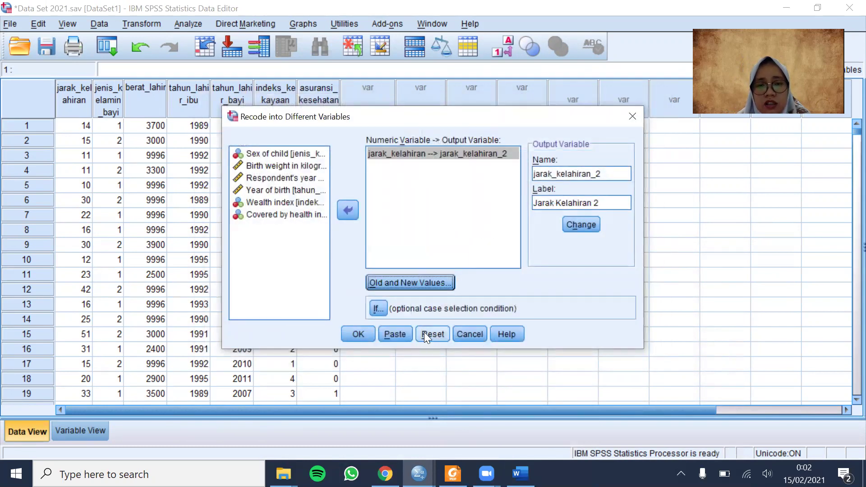
# Open the old and new values settings and remove all existing recode rules from the list
pyautogui.click(407, 283)
pyautogui.click(512, 235)
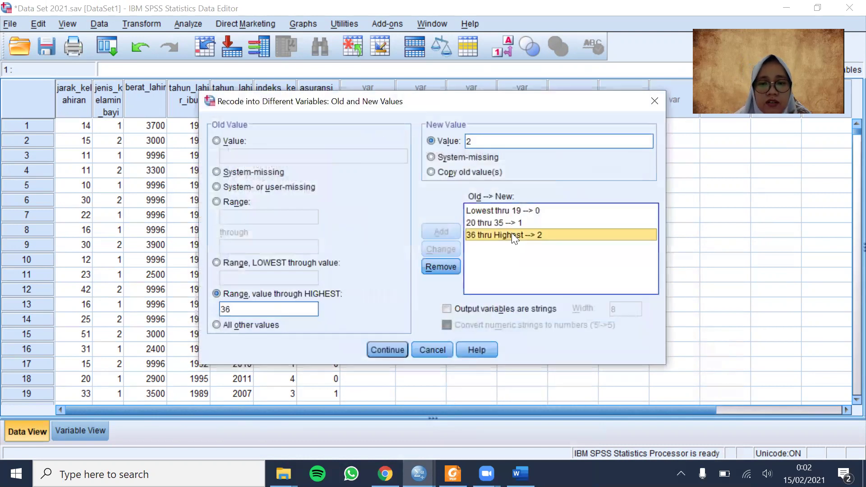
pyautogui.click(442, 267)
pyautogui.click(443, 266)
pyautogui.click(485, 211)
pyautogui.click(447, 266)
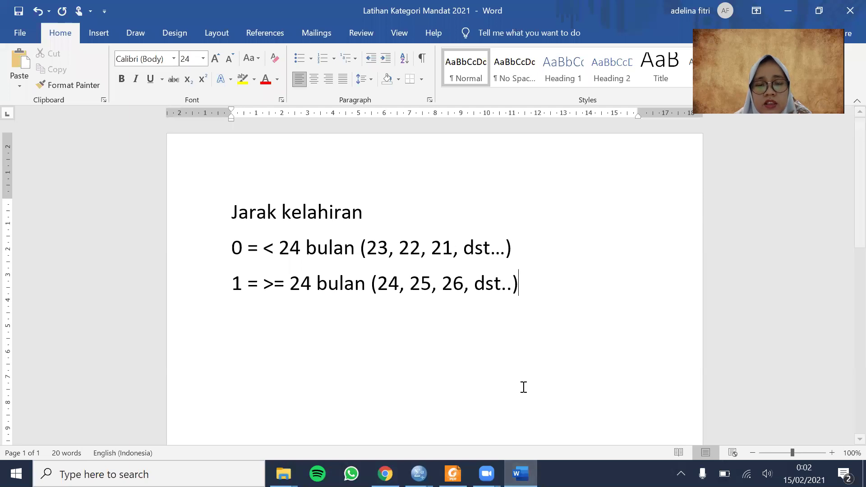
# Check the category definitions in Word, then in SPSS add a rule recoding the lowest value through 23 to 0
pyautogui.moveTo(486, 473)
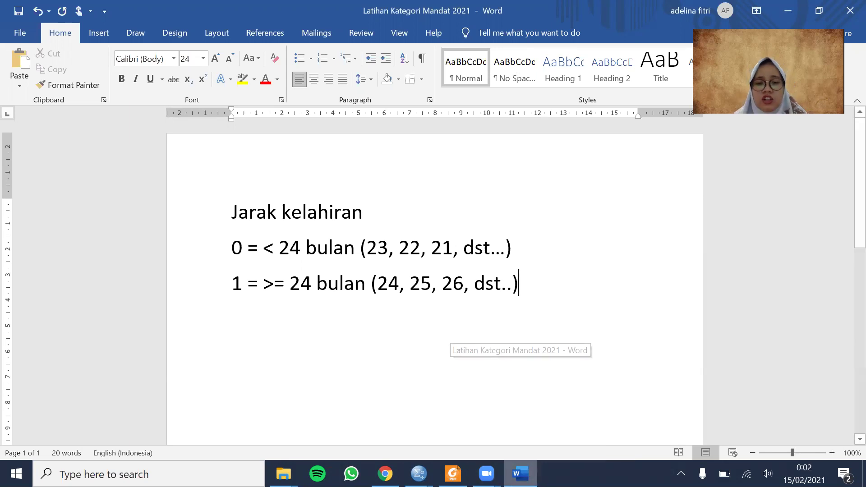
pyautogui.click(419, 474)
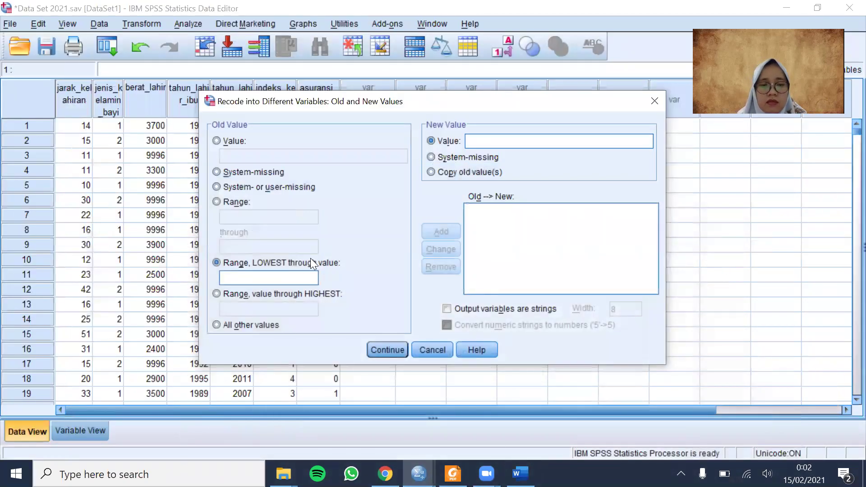
pyautogui.click(520, 474)
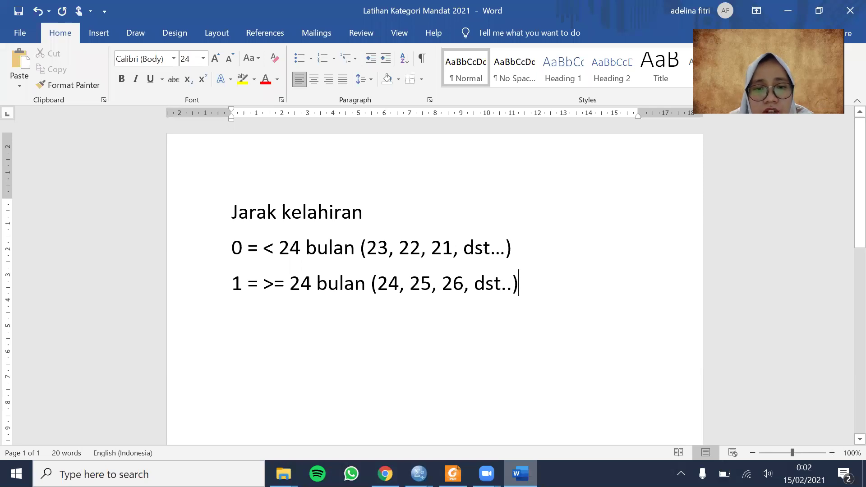
pyautogui.hotkey('alt', 'Tab')
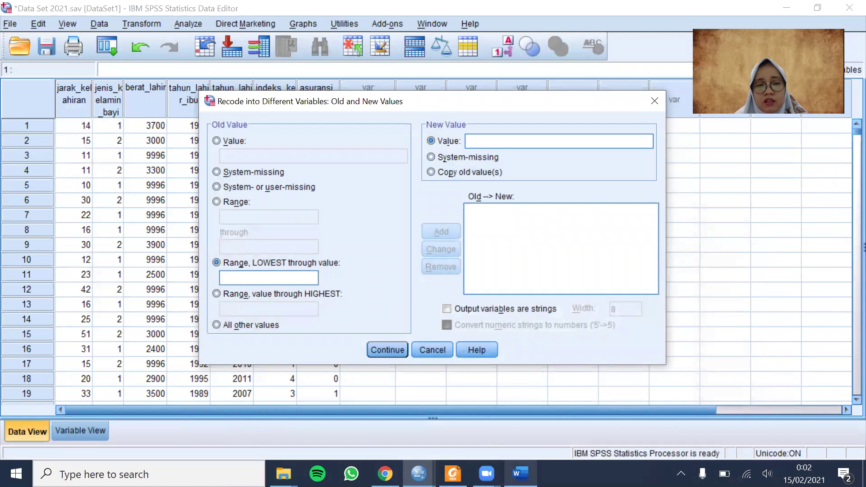
pyautogui.hotkey('alt', 'Tab')
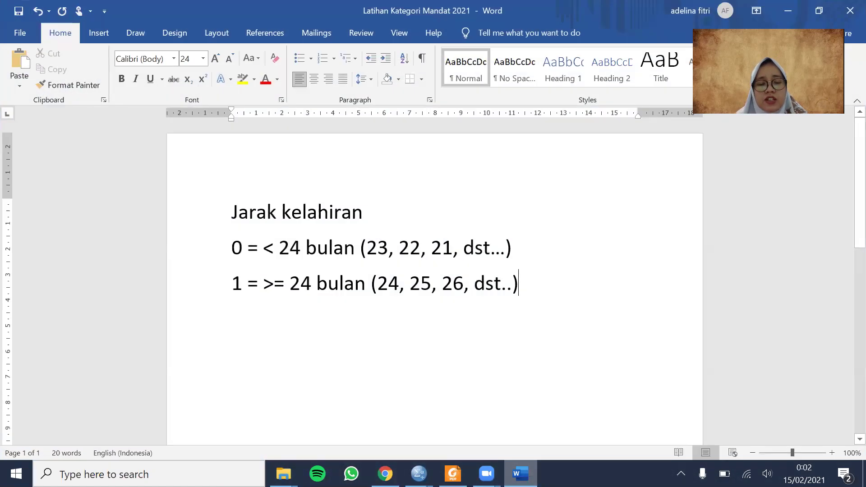
pyautogui.hotkey('alt', 'Tab')
pyautogui.click(291, 278)
pyautogui.write('23')
pyautogui.click(500, 141)
pyautogui.write('0')
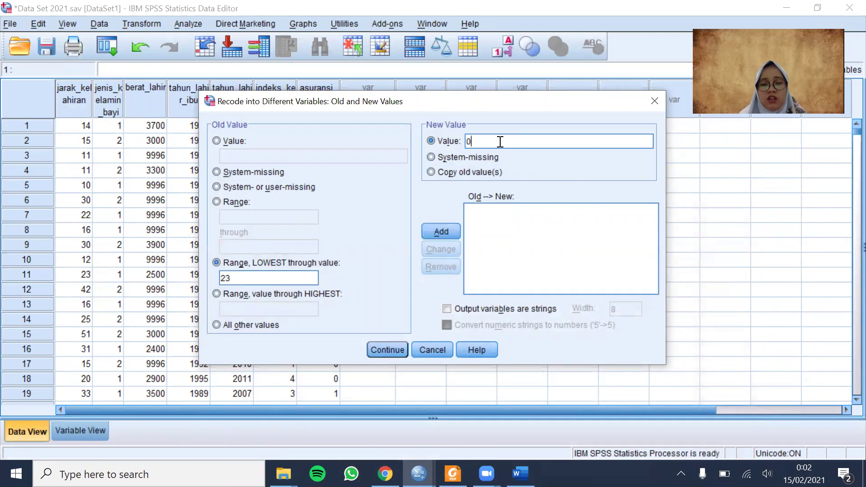
pyautogui.click(440, 231)
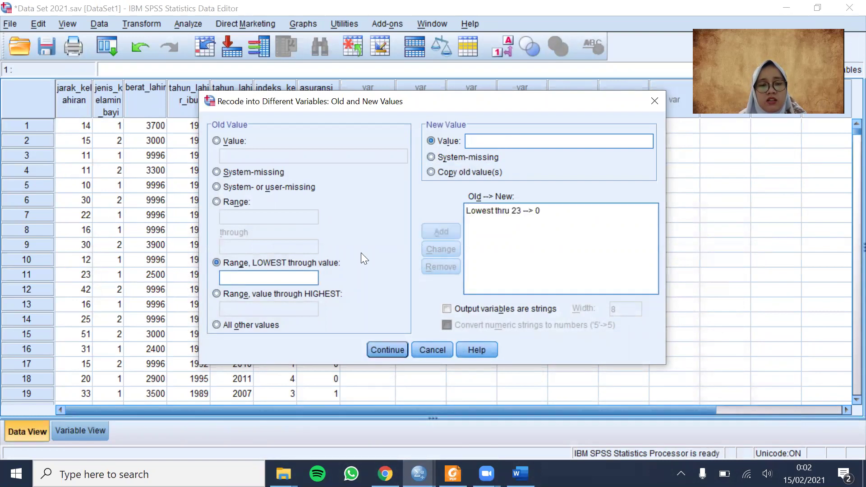
# Add a rule recoding 24 through the highest value to 1 and run the recode
pyautogui.click(297, 293)
pyautogui.write('24')
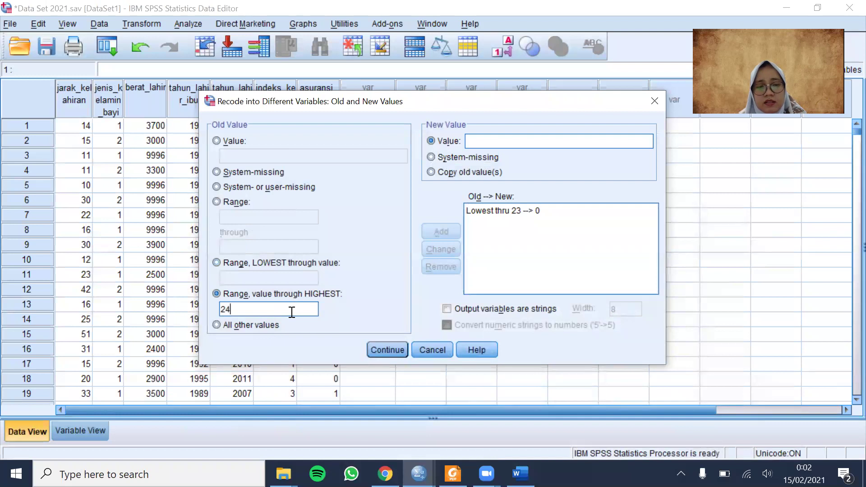
pyautogui.click(507, 140)
pyautogui.write('1')
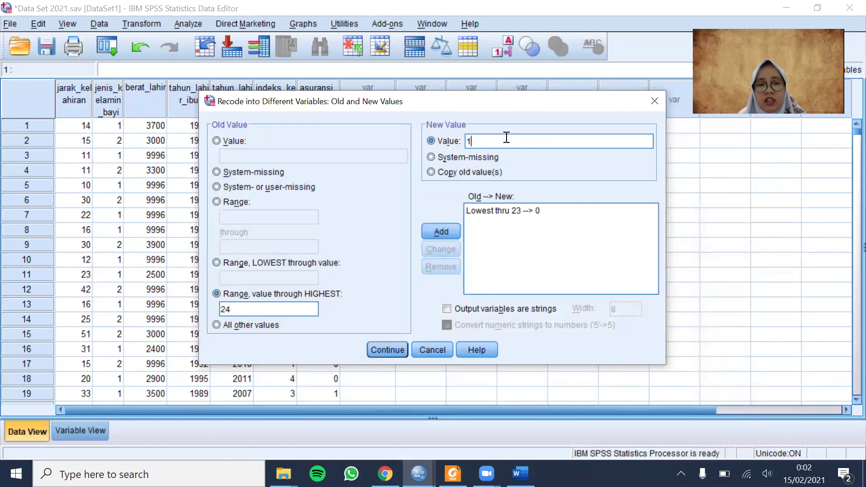
pyautogui.click(444, 232)
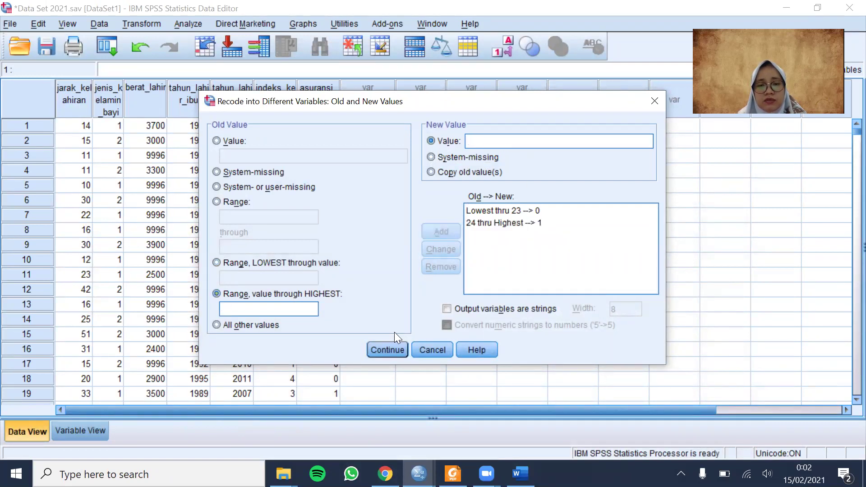
pyautogui.click(387, 352)
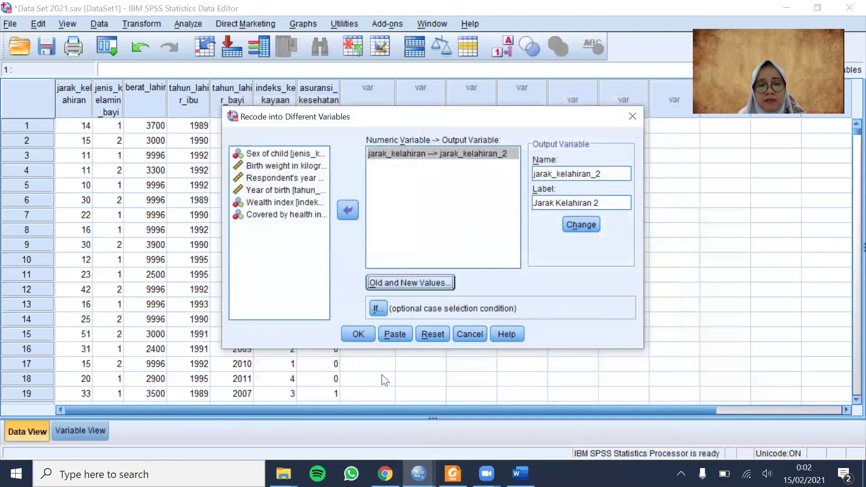
pyautogui.click(364, 339)
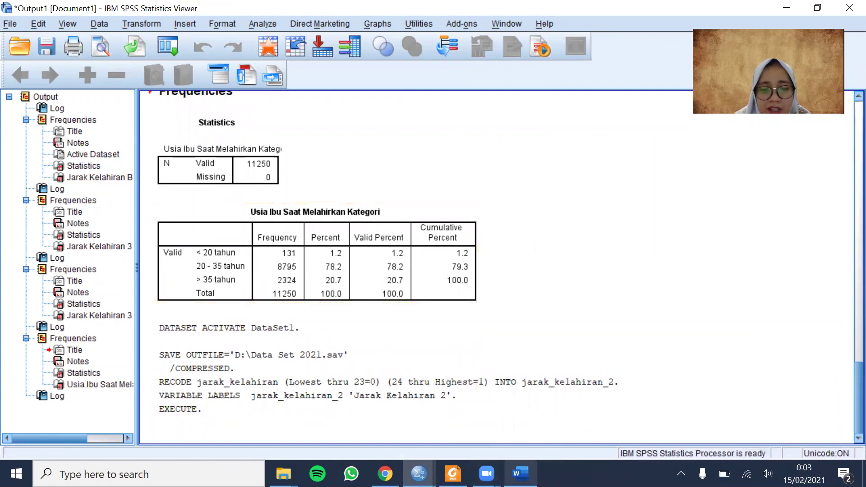
# Return to the Data Editor and set the decimals of the variable jarak_kelahiran_2 to 0
pyautogui.moveTo(429, 460)
pyautogui.click(450, 422)
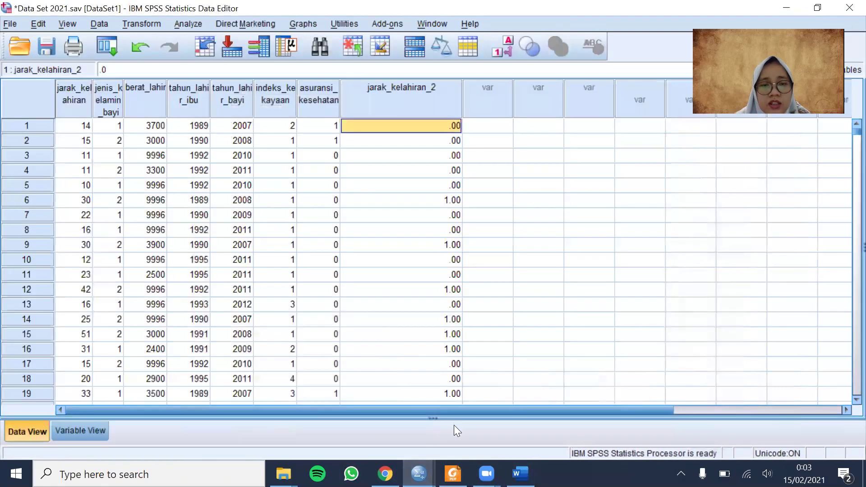
pyautogui.click(93, 429)
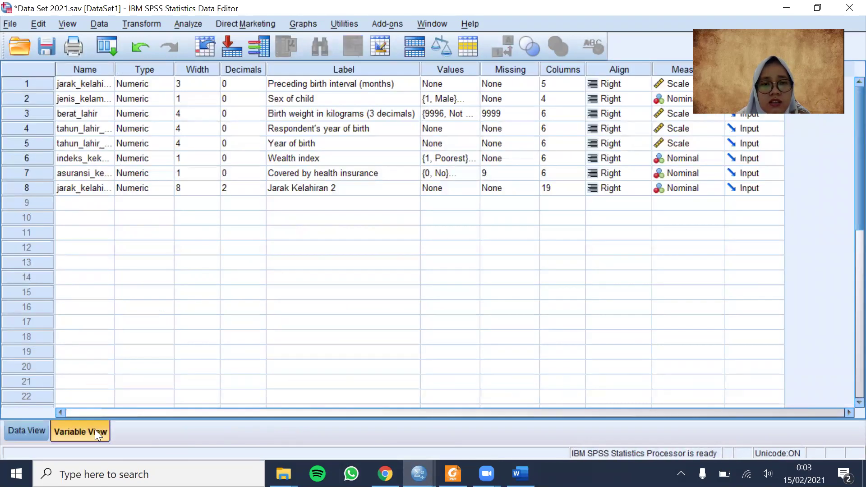
pyautogui.click(260, 191)
pyautogui.click(261, 191)
pyautogui.click(260, 192)
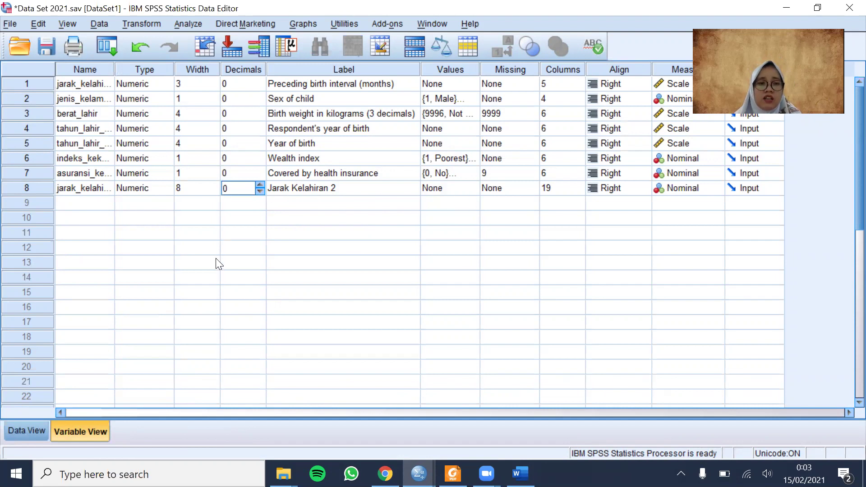
# Add the value label "< 24 bulan" for value 0 of jarak_kelahiran_2
pyautogui.click(475, 188)
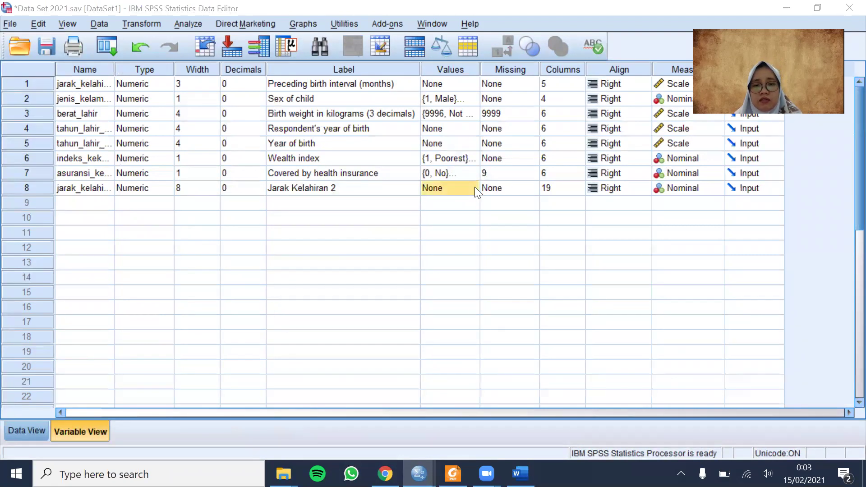
pyautogui.click(475, 188)
pyautogui.write('0')
pyautogui.press('Tab')
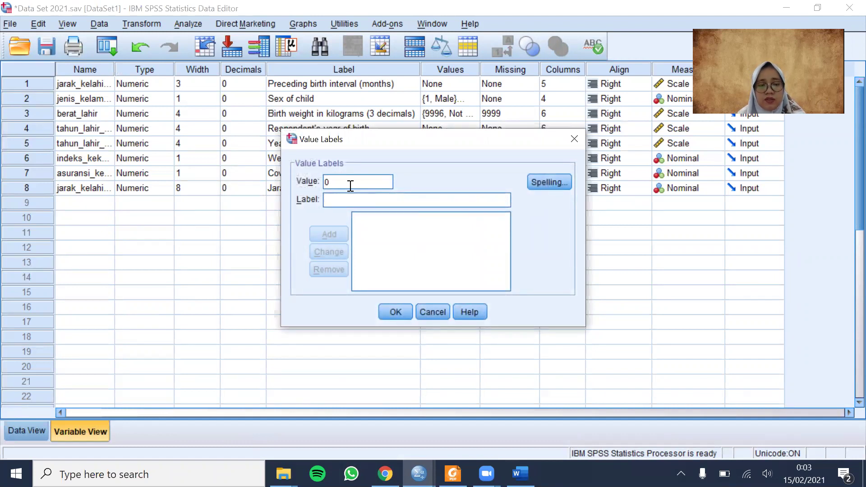
pyautogui.write('< 24 ')
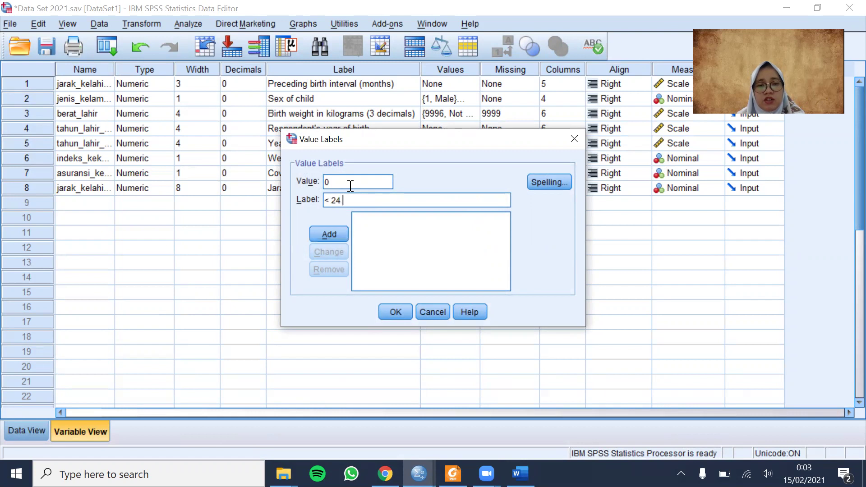
pyautogui.write('blulan')
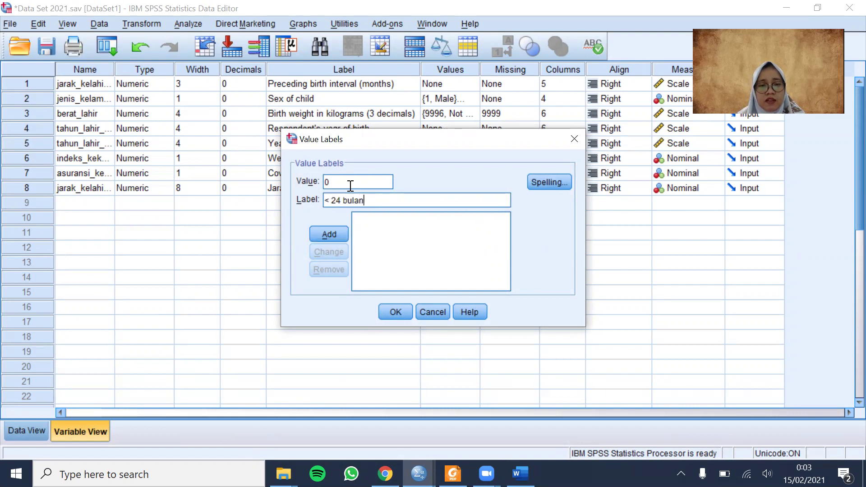
pyautogui.press('Return')
# Add the value label ">= 24 bulan" for value 1 and apply the value labels to jarak_kelahiran_2
pyautogui.write('1')
pyautogui.press('Tab')
pyautogui.write('>')
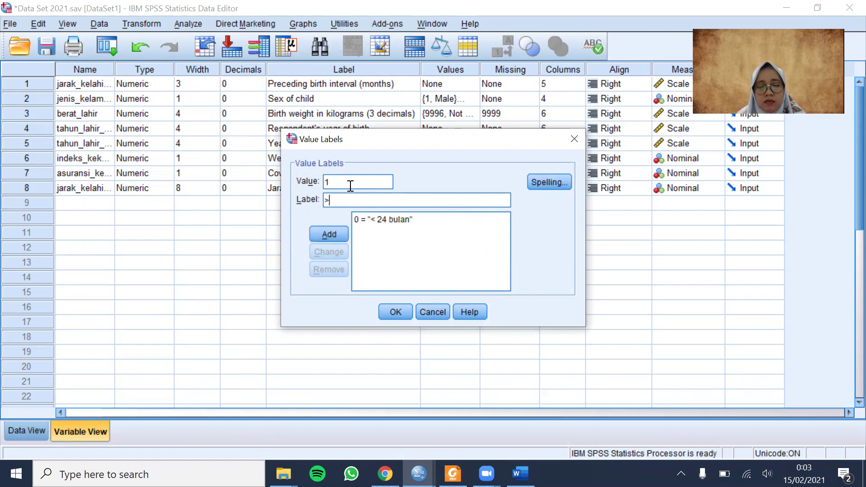
pyautogui.write('= 24 bulan')
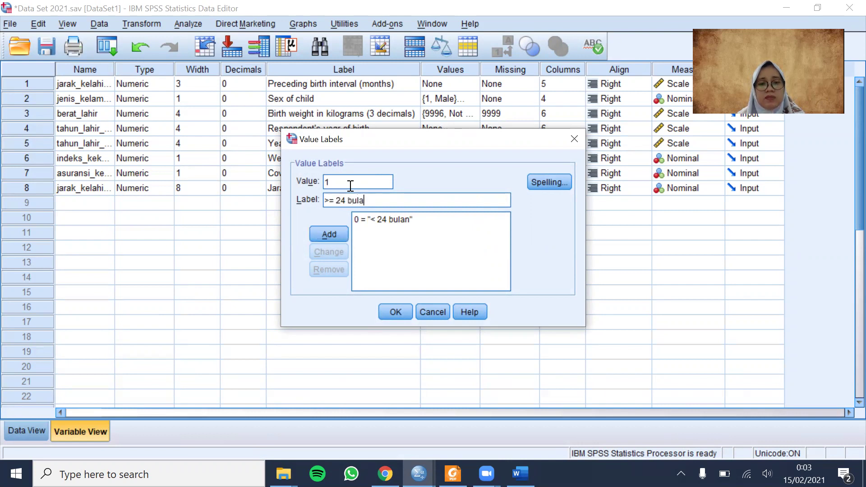
pyautogui.click(340, 234)
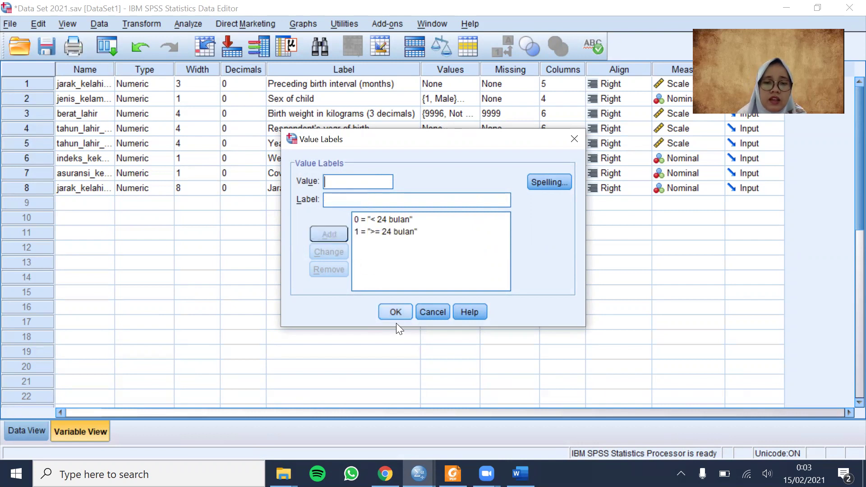
pyautogui.click(397, 314)
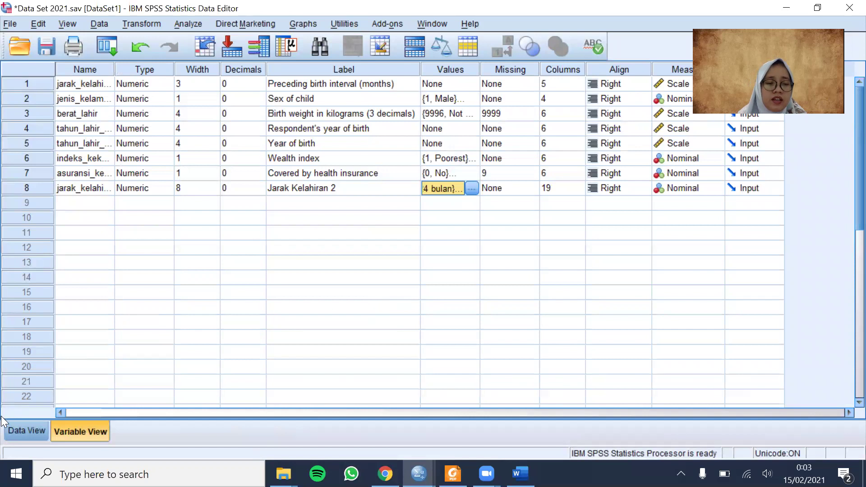
# Set up a Frequencies analysis with Jarak Kelahiran 2 as the variable to analyse
pyautogui.click(23, 432)
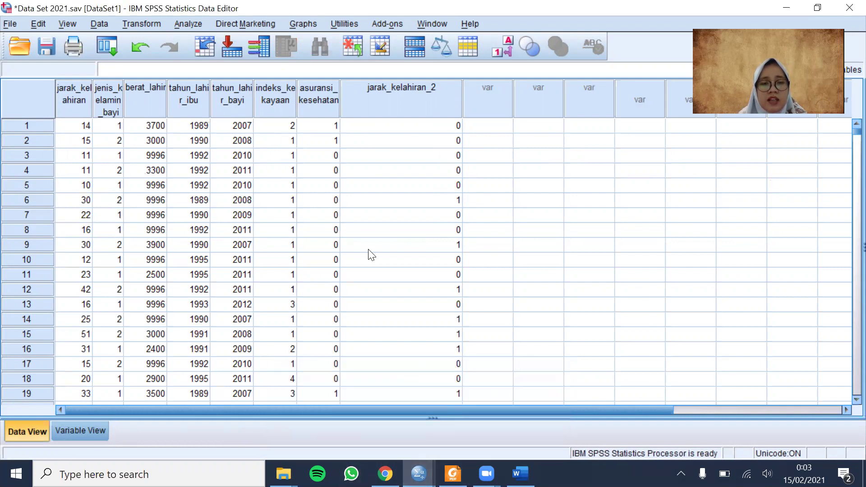
pyautogui.click(199, 25)
pyautogui.moveTo(221, 58)
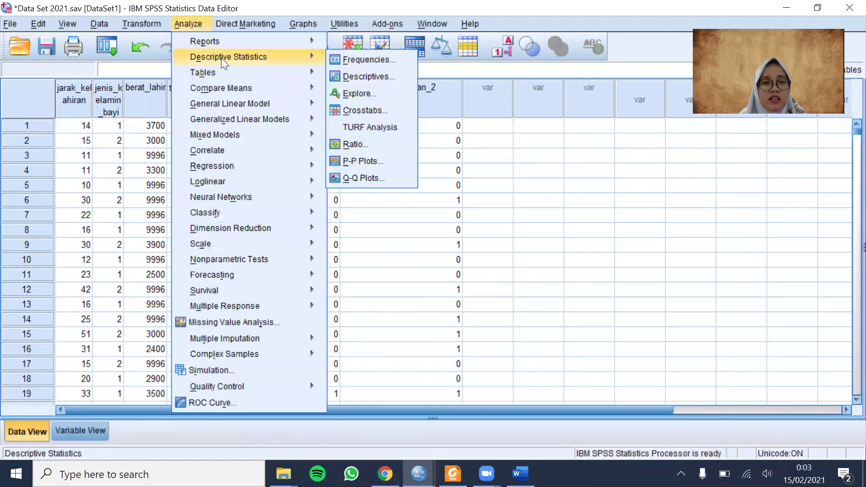
pyautogui.click(346, 56)
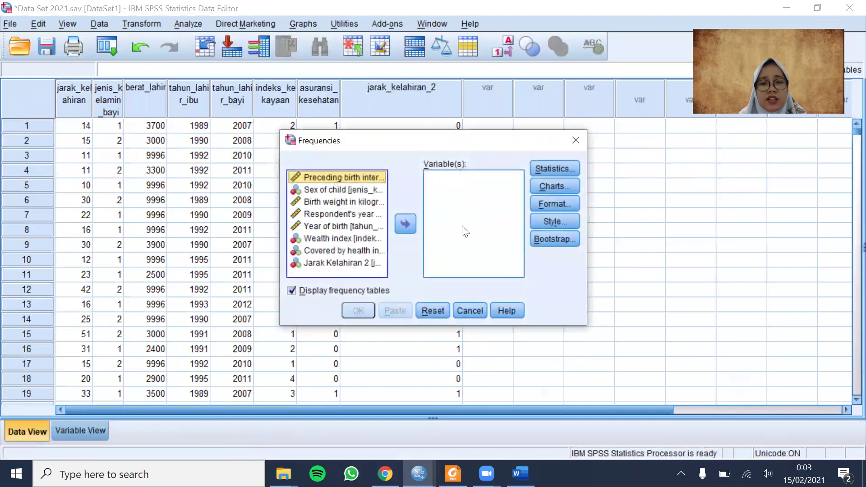
pyautogui.click(360, 263)
pyautogui.click(405, 226)
# Include the mean, median, minimum and maximum in the statistics and run the frequencies for Jarak Kelahiran 2
pyautogui.click(556, 170)
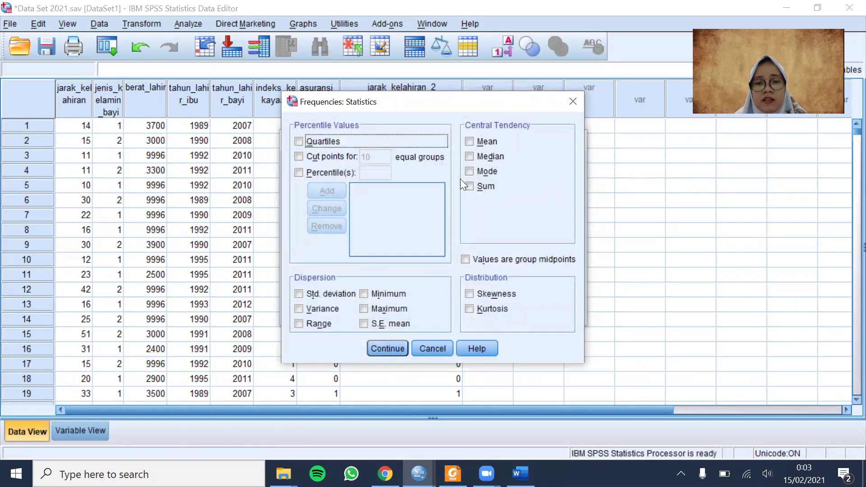
pyautogui.click(479, 143)
pyautogui.click(482, 155)
pyautogui.click(373, 295)
pyautogui.click(375, 309)
pyautogui.click(383, 347)
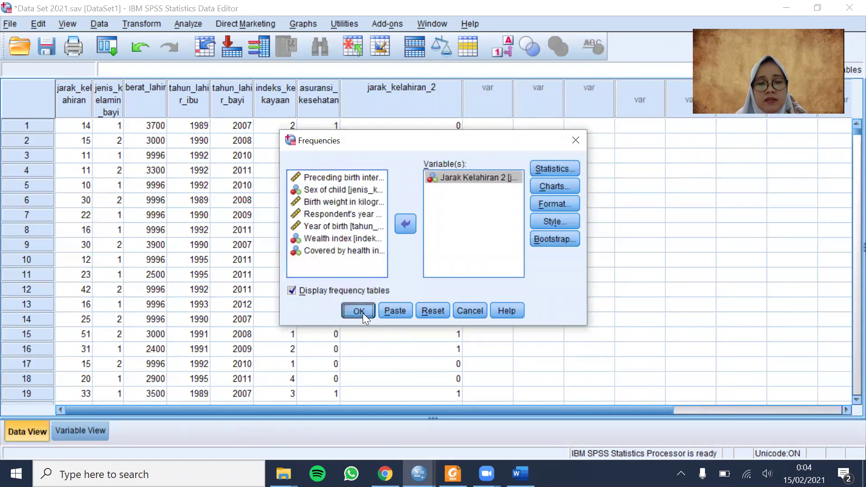
pyautogui.click(362, 312)
pyautogui.scroll(-1, 375, 309)
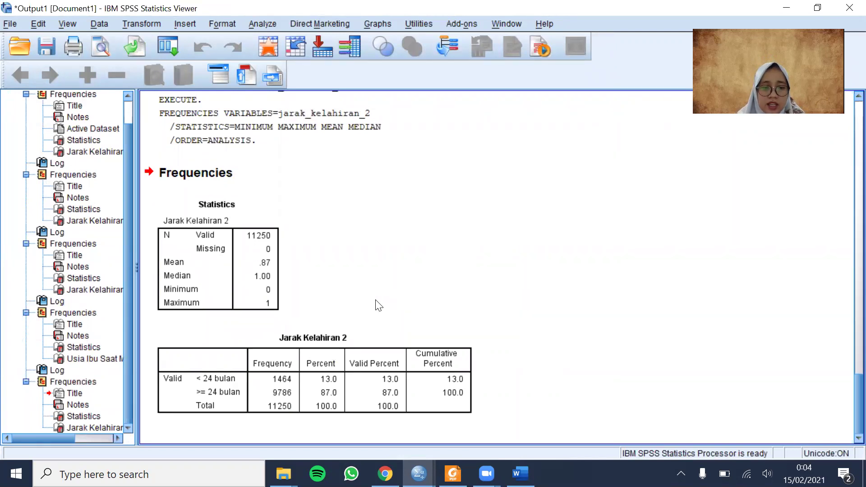
pyautogui.click(292, 390)
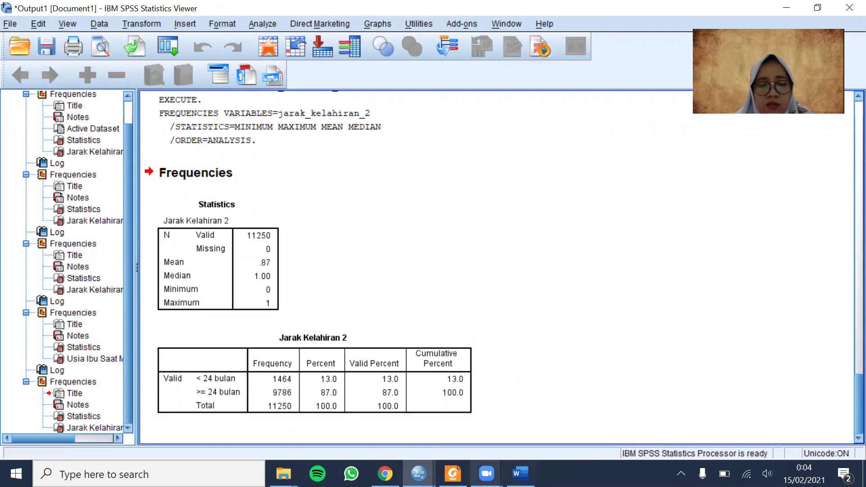
# Return to the Data Editor, open Recode into Different Variables and reset all of its settings
pyautogui.click(486, 474)
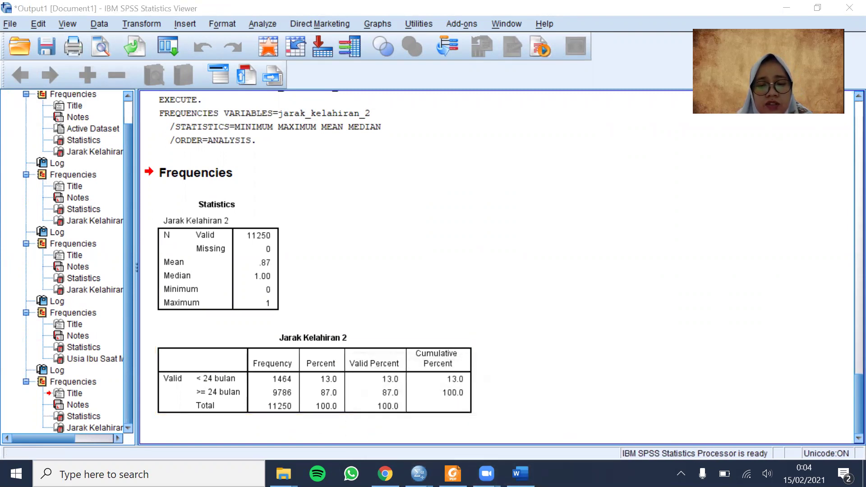
pyautogui.moveTo(419, 473)
pyautogui.click(505, 416)
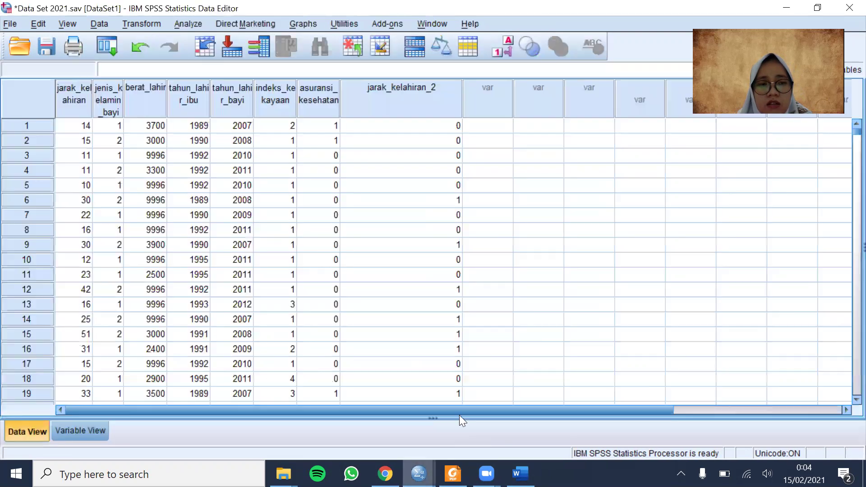
pyautogui.click(162, 24)
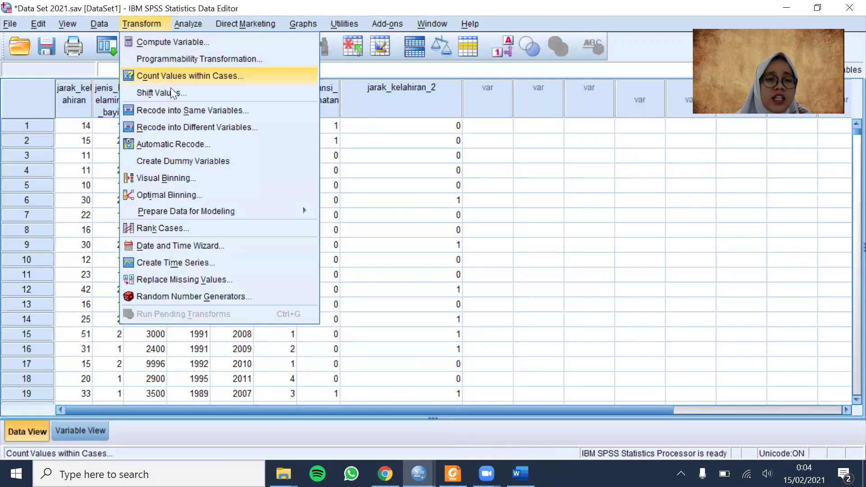
pyautogui.click(185, 128)
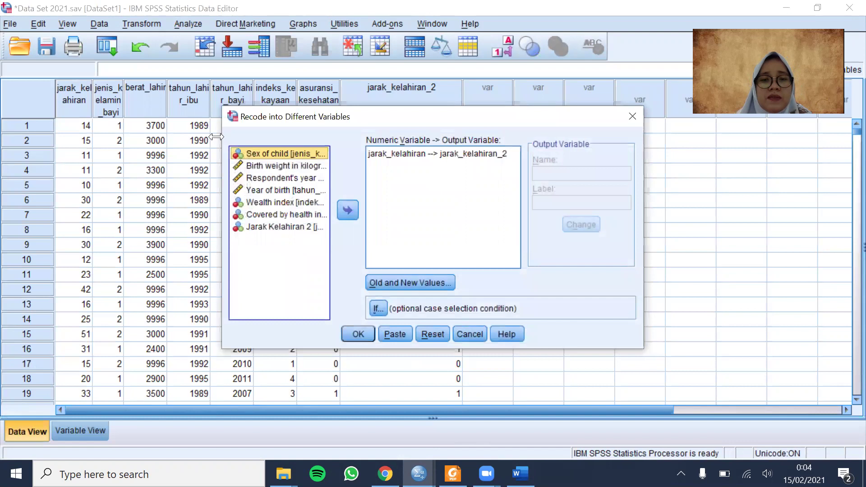
pyautogui.click(430, 334)
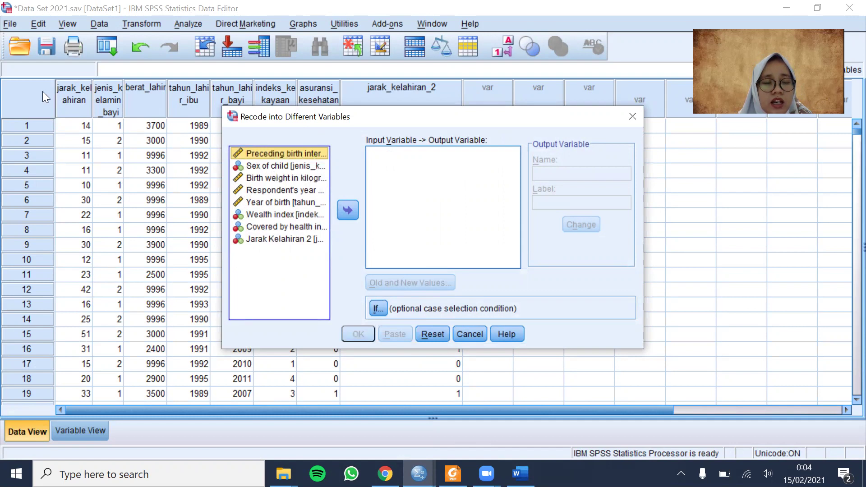
# Set the preceding birth interval to recode into jarak_kelahiran_3 with the label "Jarak Kelahiran 3", and open its old and new values
pyautogui.click(348, 210)
pyautogui.click(586, 173)
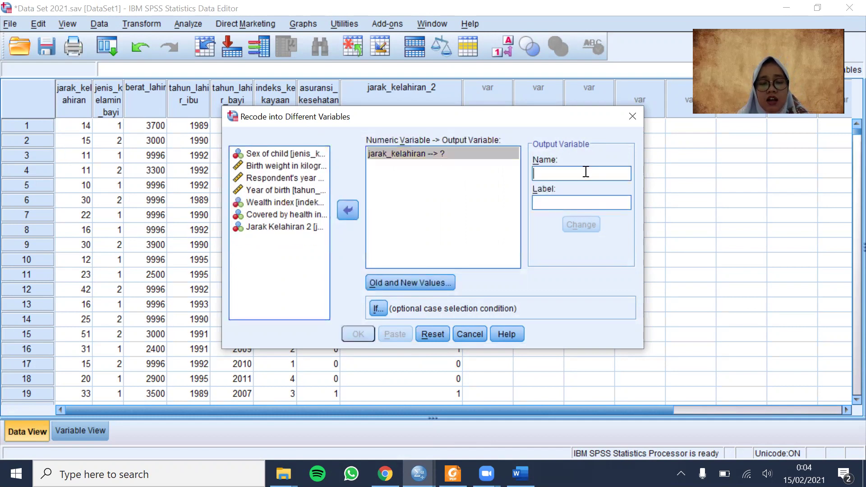
pyautogui.write('jarak_kelahiran')
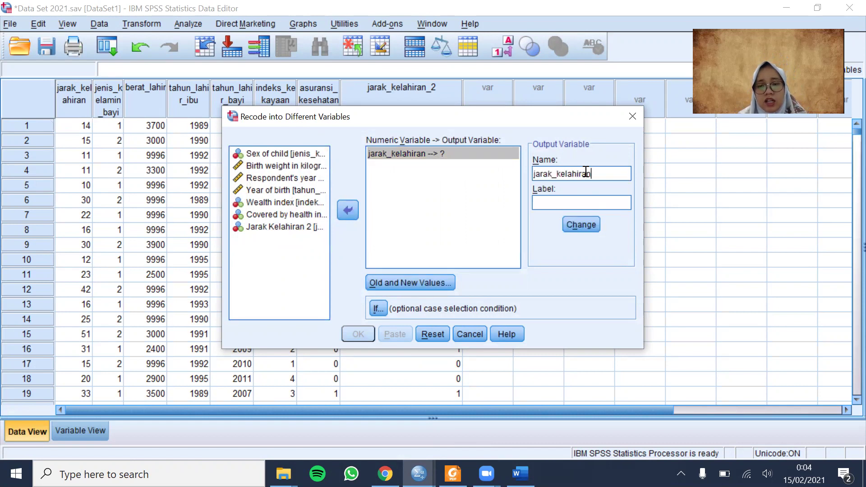
pyautogui.write('_3')
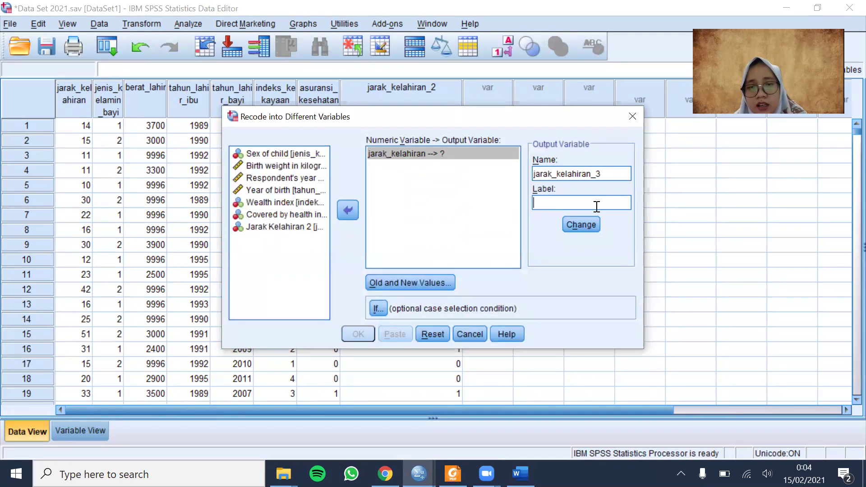
pyautogui.write('Jarak')
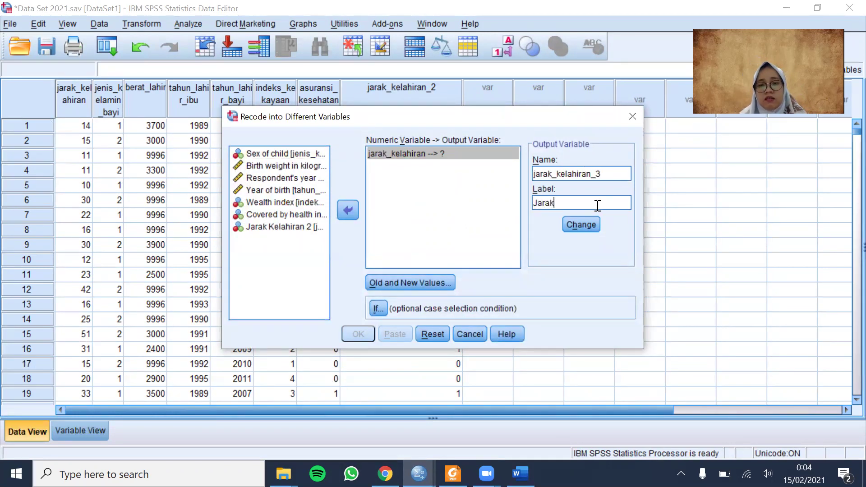
pyautogui.write(' Kel')
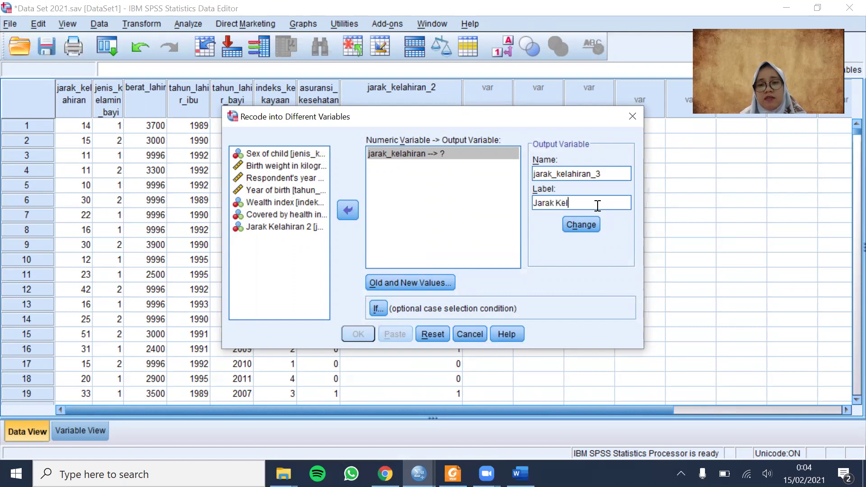
pyautogui.write('ahiran 3')
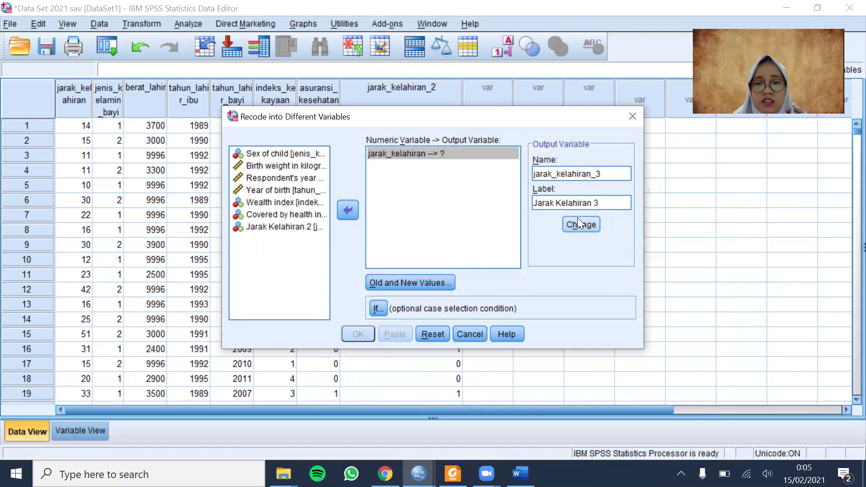
pyautogui.click(579, 218)
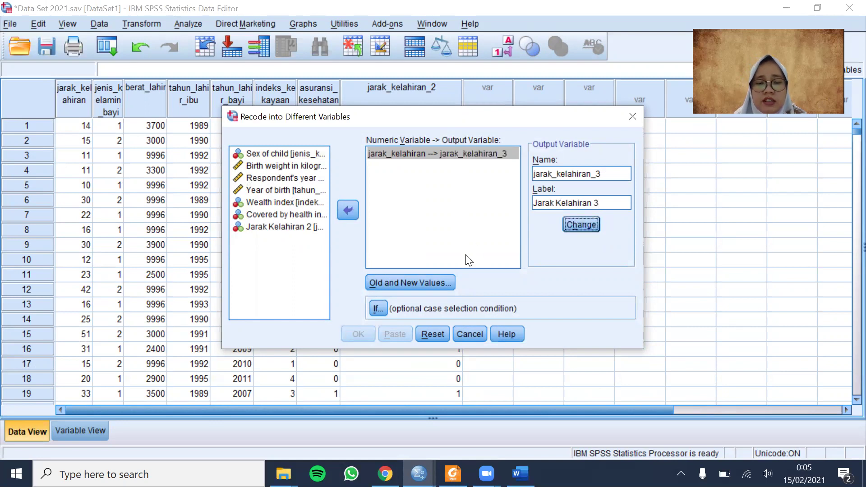
pyautogui.click(441, 284)
# Switch to the Word notes and add the categories "0 = < 24 bulan", "1 = 24 – 36 bulan" and "2 = > 36 bulan" below the existing ones
pyautogui.click(520, 474)
pyautogui.press('Return')
pyautogui.press('Return')
pyautogui.write('0 = < 24 bulan')
pyautogui.press('Return')
pyautogui.write('1 = ')
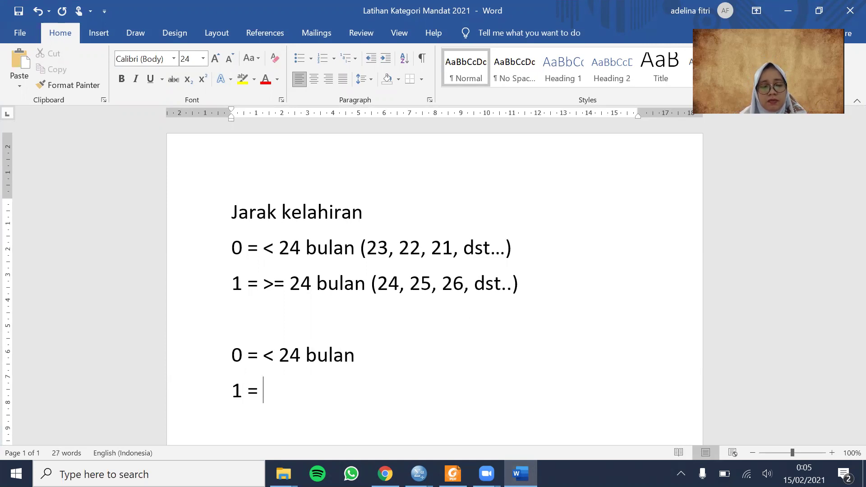
pyautogui.write('24 ')
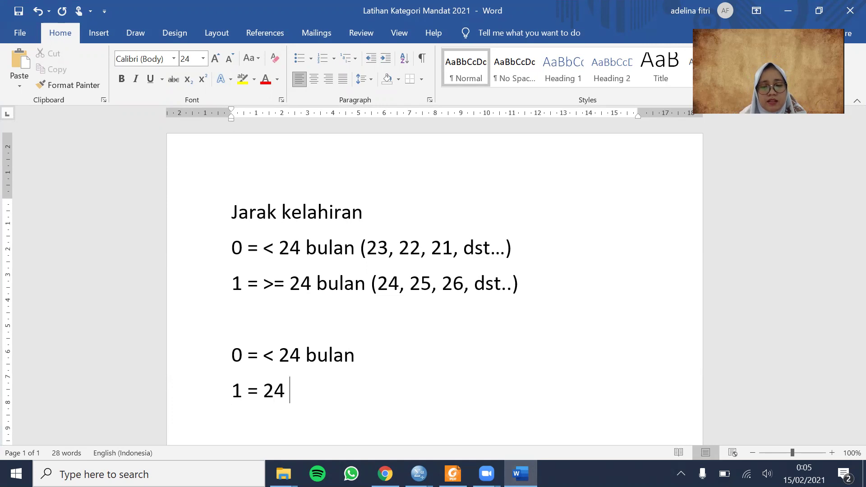
pyautogui.write('- 3')
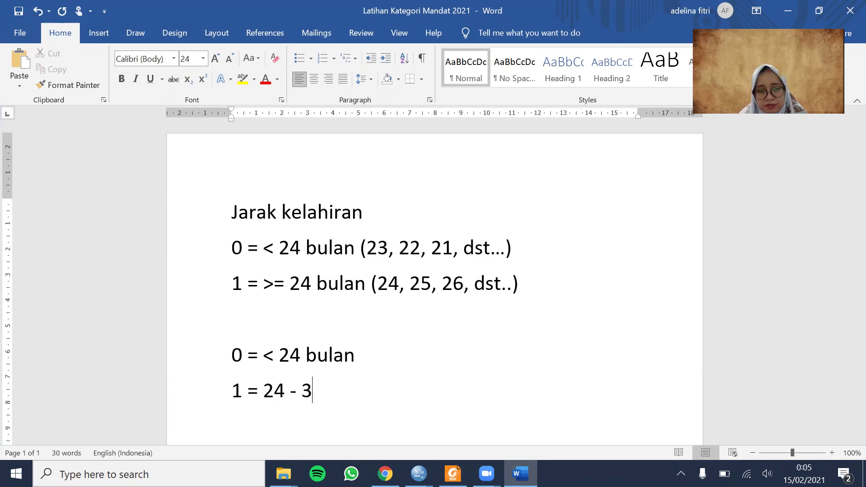
pyautogui.write('6 bulan')
pyautogui.press('Return')
pyautogui.write('2 = > 36 bulan')
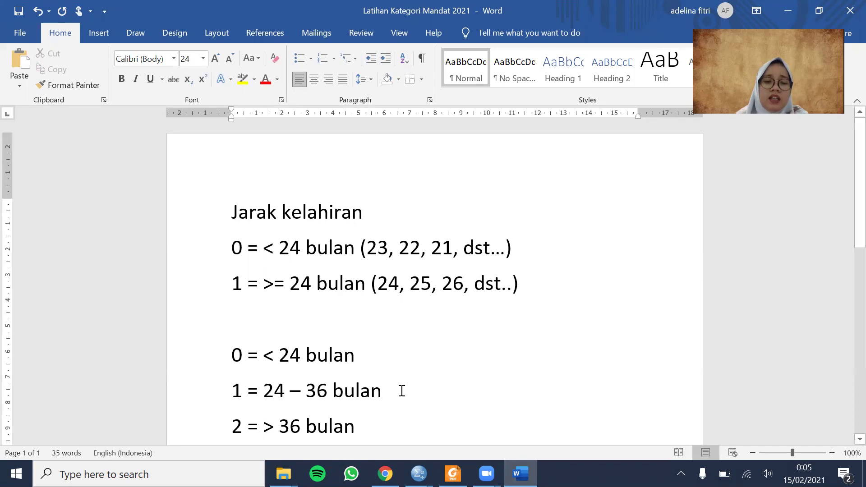
# Append an arrow and the note "jarak kelahiran aman" to the 24 – 36 bulan category line
pyautogui.scroll(-2, 397, 375)
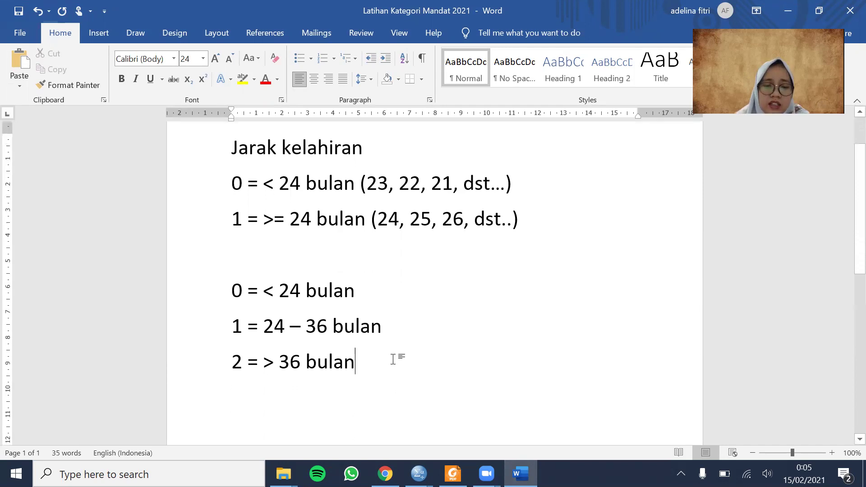
pyautogui.moveTo(381, 330); pyautogui.dragTo(264, 326)
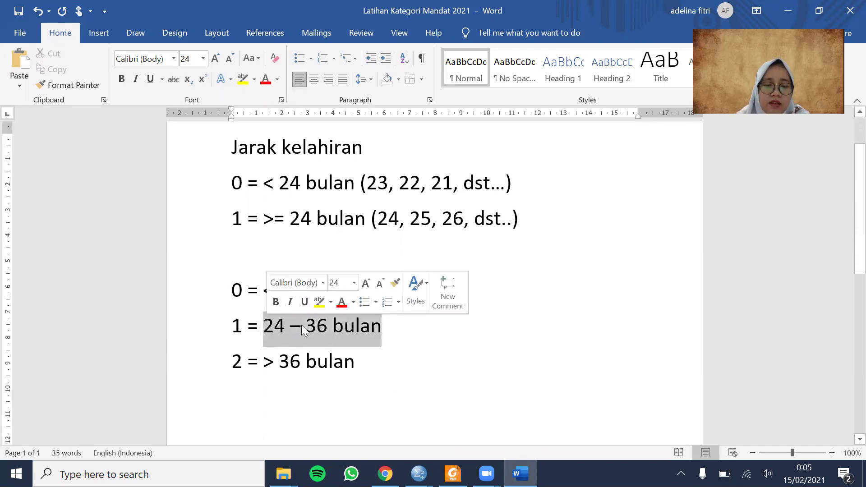
pyautogui.click(393, 323)
pyautogui.write('--> jarak ')
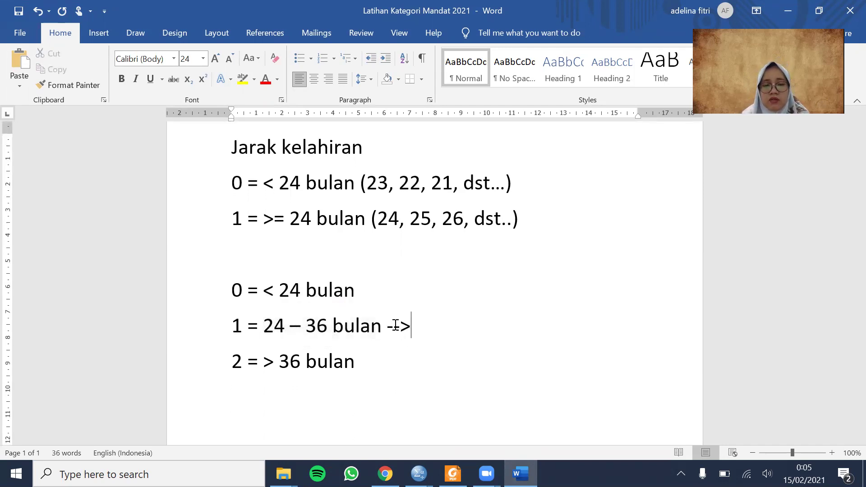
pyautogui.write('kela')
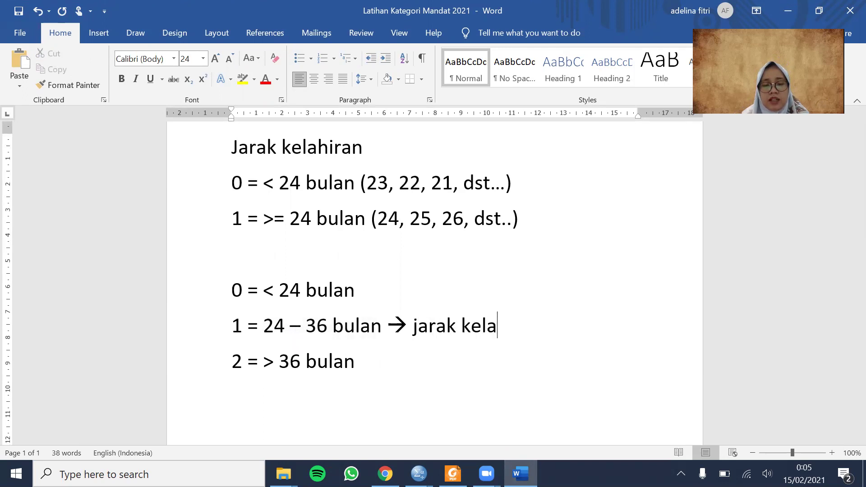
pyautogui.write('hiran aman')
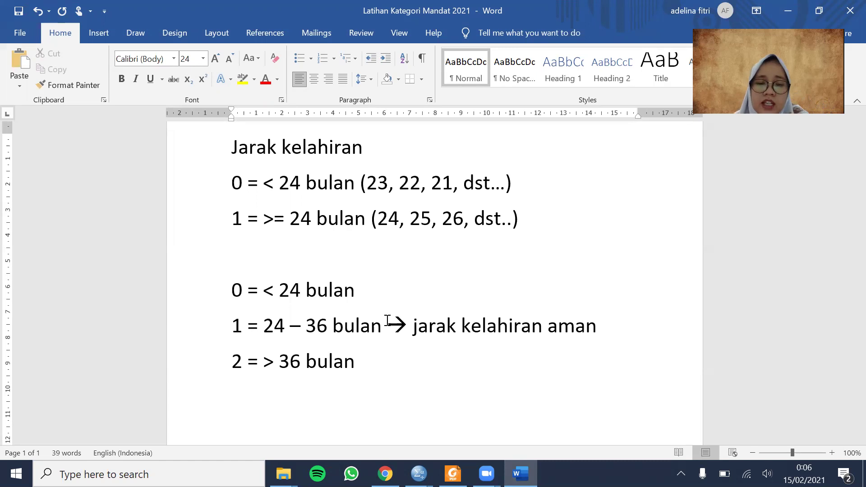
pyautogui.write('WHO')
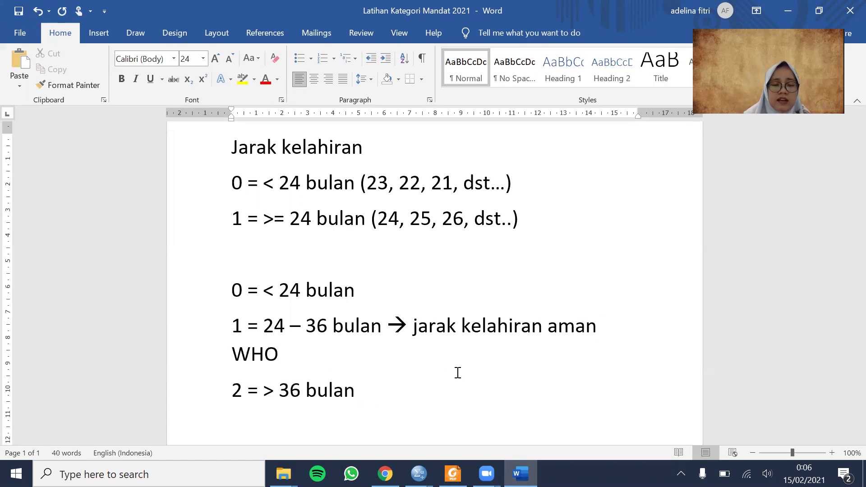
pyautogui.press('BackSpace')
pyautogui.press('BackSpace')
pyautogui.press('BackSpace')
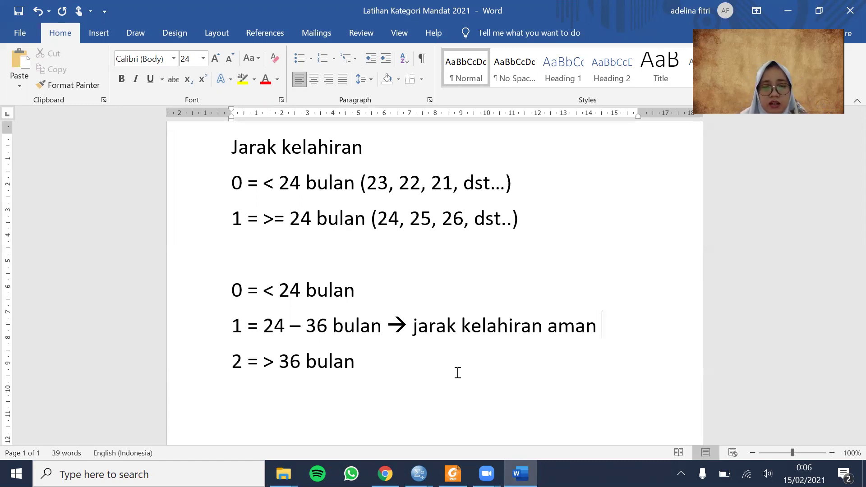
# Reduce the three new category lines to font size 22 and append "(WHO)" to the 24 – 36 bulan line
pyautogui.moveTo(403, 366); pyautogui.dragTo(229, 298)
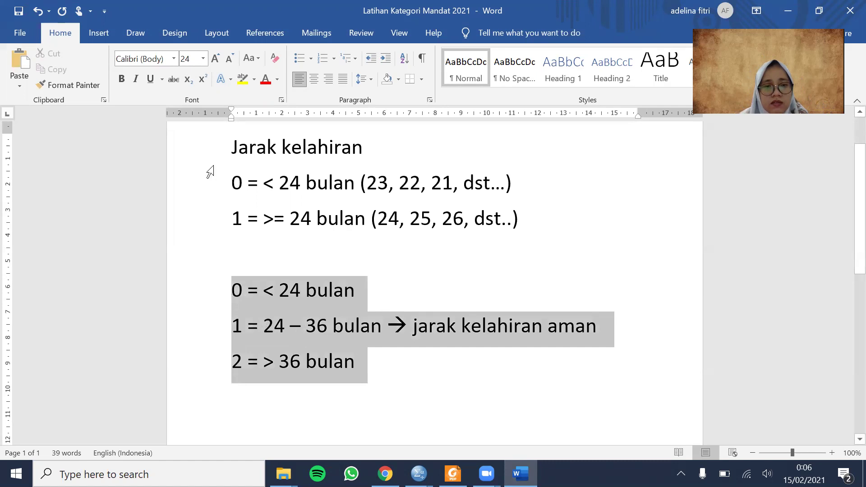
pyautogui.click(231, 61)
pyautogui.click(583, 325)
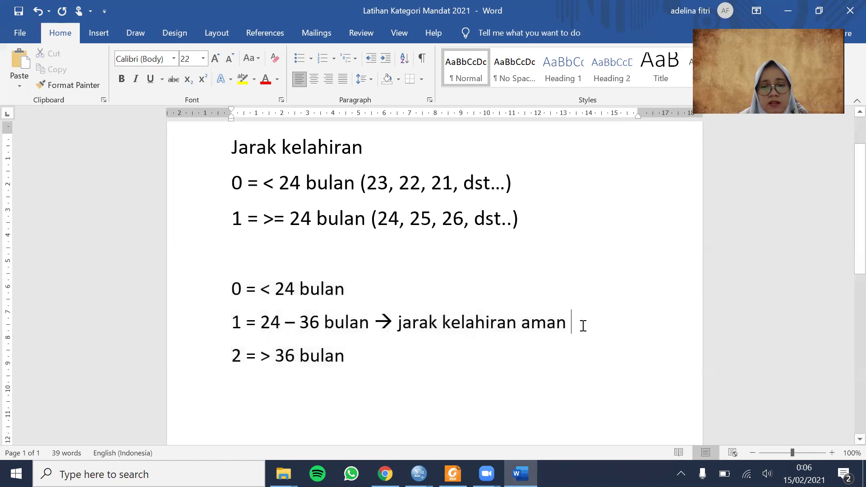
pyautogui.write('(WHO)')
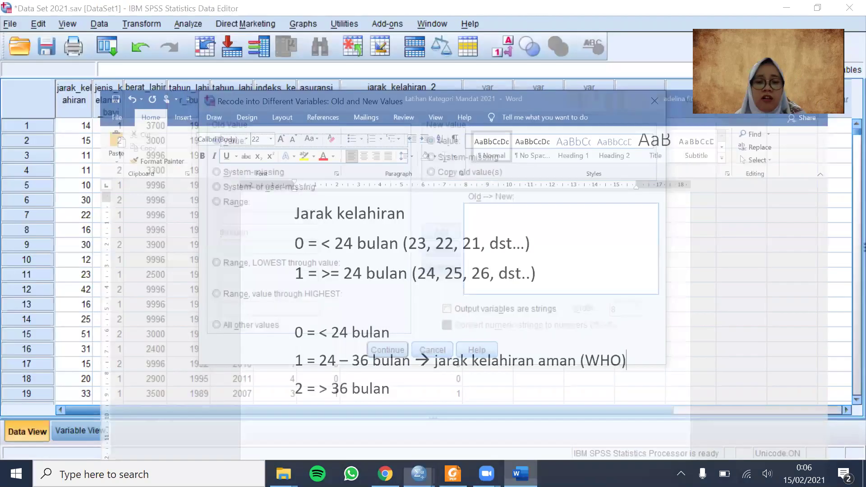
# Return to SPSS and add the rule recoding the lowest value through 23 to 0, checking the categories in the Word notes
pyautogui.click(521, 474)
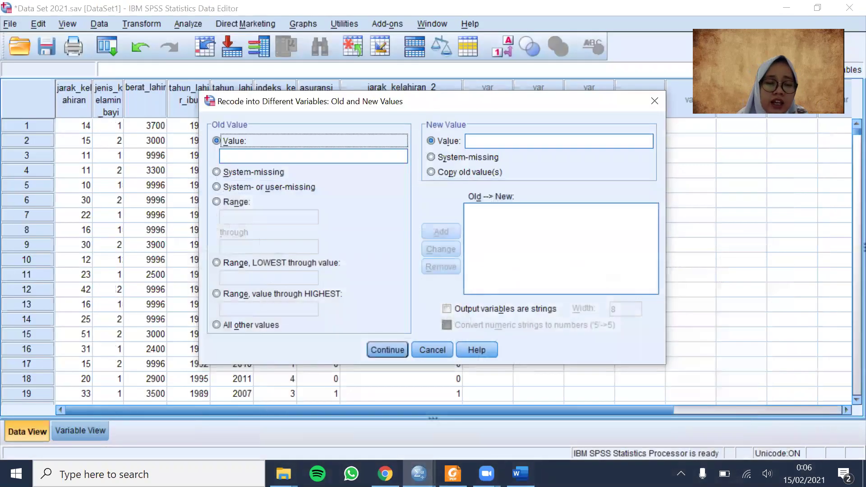
pyautogui.click(267, 264)
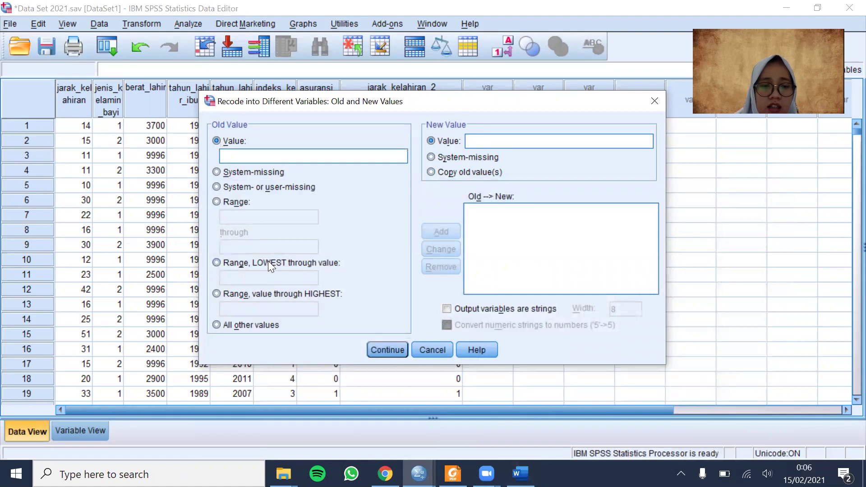
pyautogui.click(521, 474)
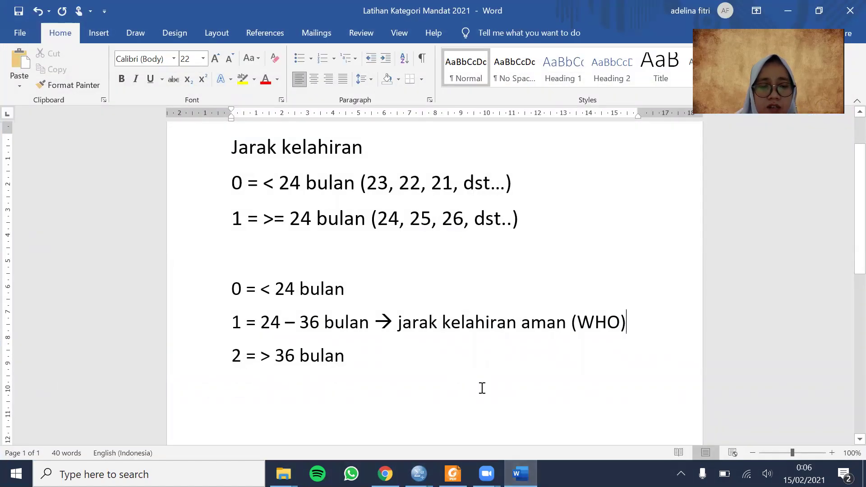
pyautogui.hotkey('alt', 'Tab')
pyautogui.click(270, 278)
pyautogui.write('23')
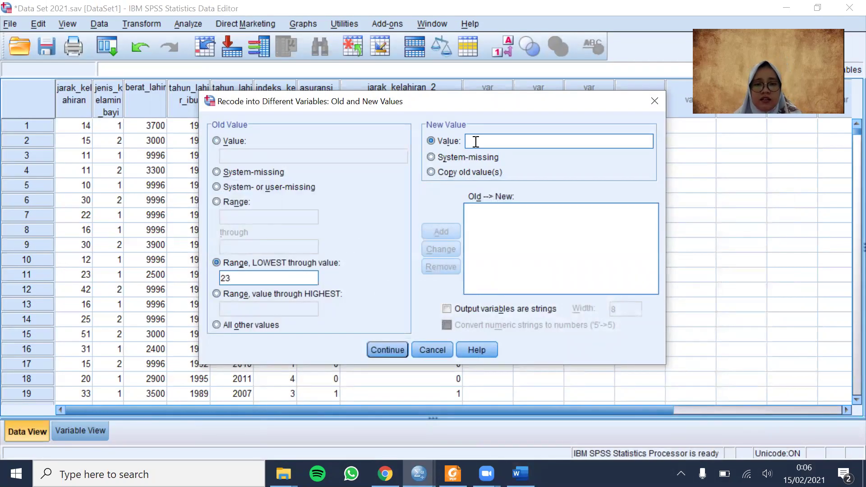
pyautogui.write('0')
pyautogui.click(441, 232)
# Check the second category in the Word notes and add the SPSS rule recoding the range 24 through 36 to 1
pyautogui.hotkey('alt', 'Tab')
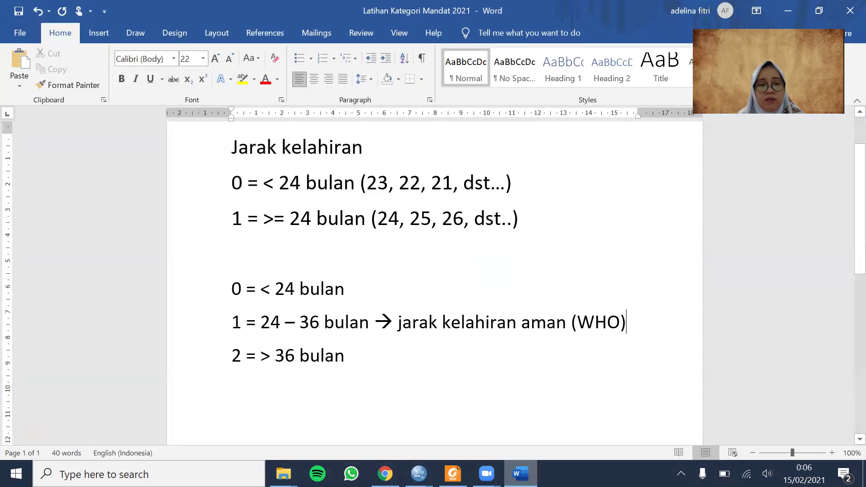
pyautogui.click(418, 474)
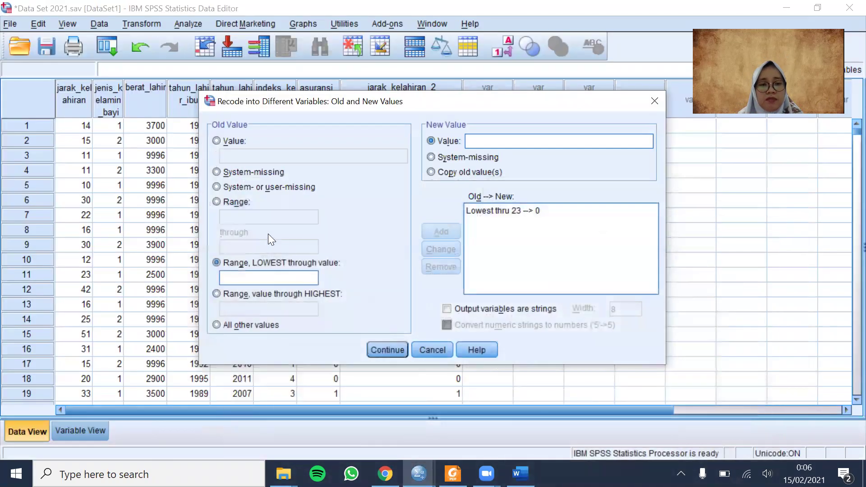
pyautogui.click(233, 202)
pyautogui.write('4')
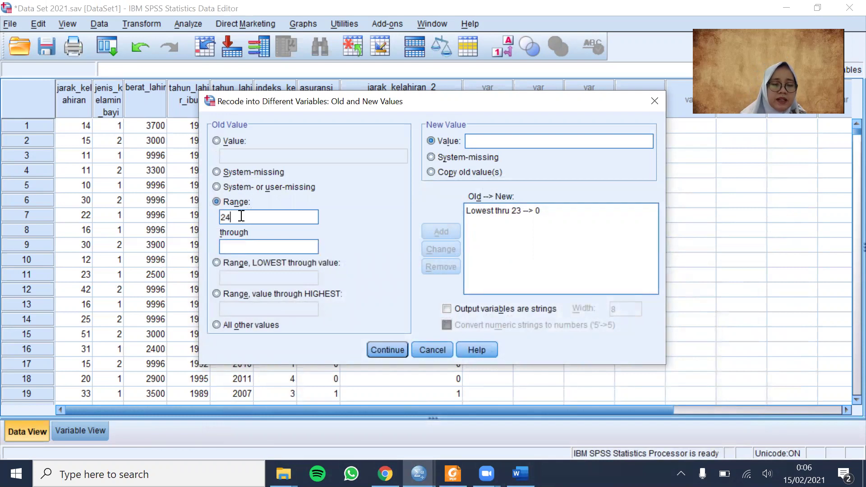
pyautogui.click(242, 248)
pyautogui.write('36')
pyautogui.click(512, 144)
pyautogui.write('1')
pyautogui.click(440, 229)
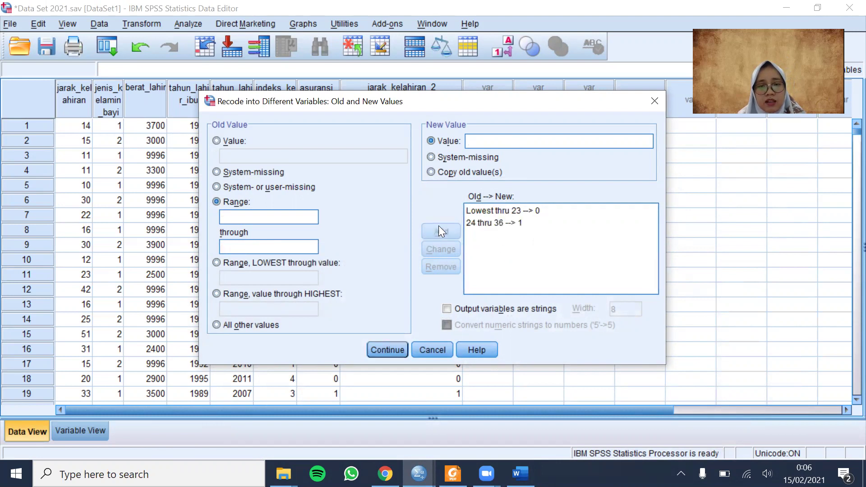
# Add the rule recoding 37 through the highest value to 2 and run the recode into jarak_kelahiran_3
pyautogui.click(280, 293)
pyautogui.click(281, 308)
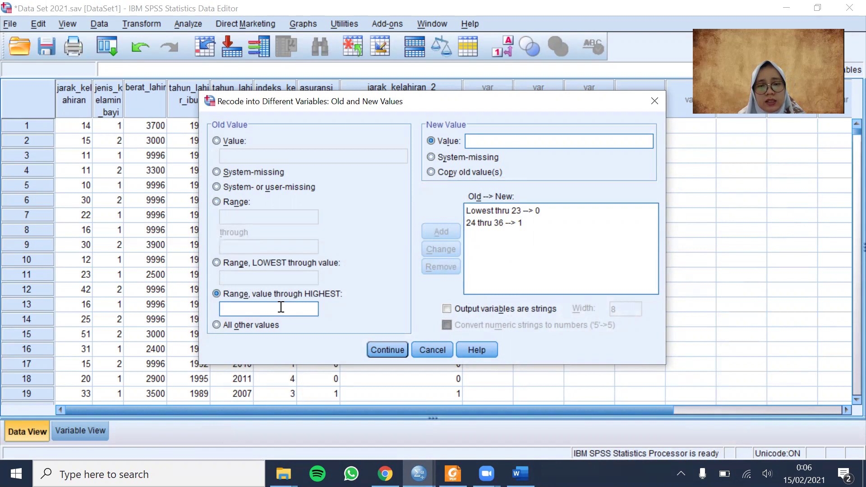
pyautogui.write('37')
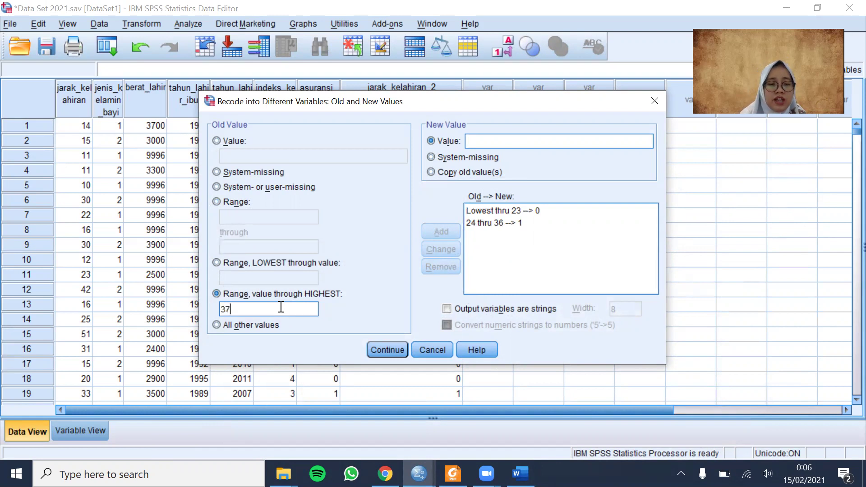
pyautogui.click(483, 139)
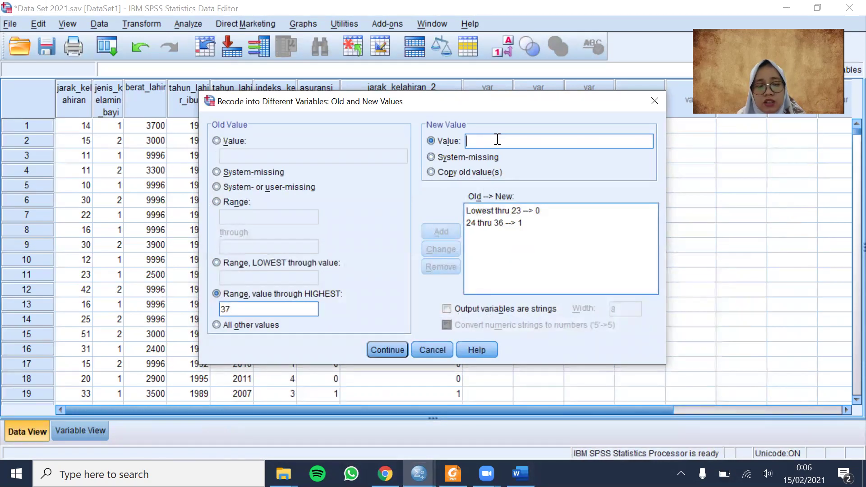
pyautogui.write('2')
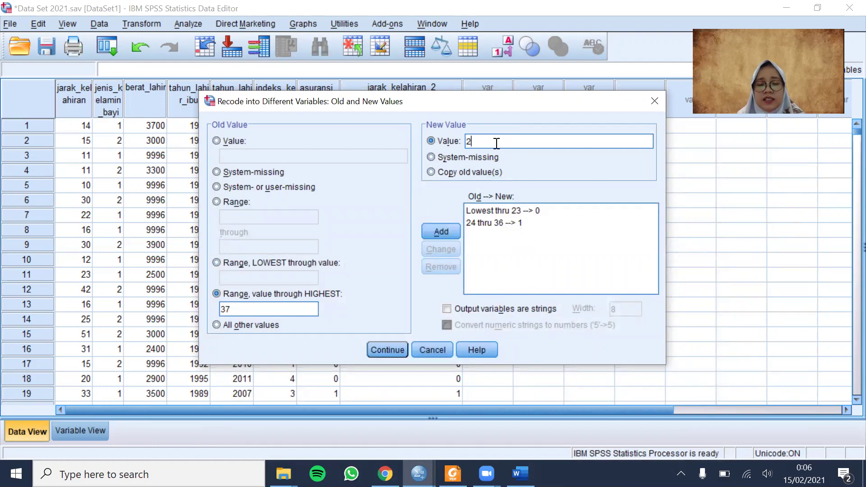
pyautogui.click(447, 232)
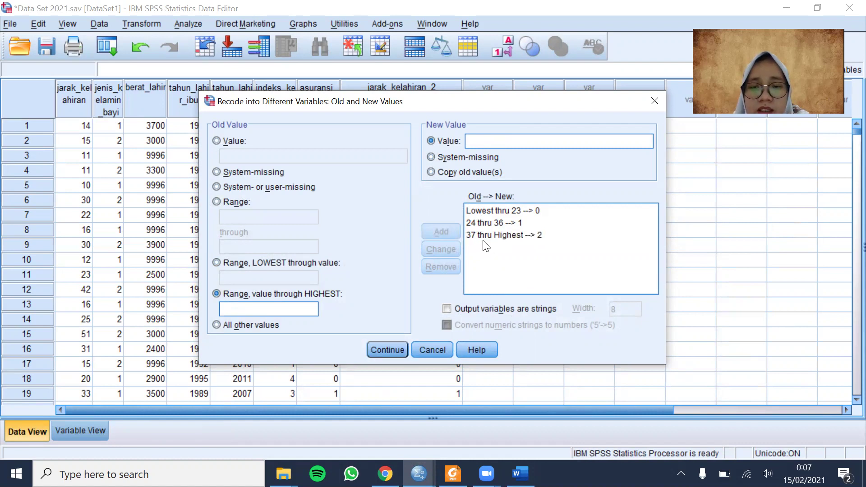
pyautogui.click(389, 350)
pyautogui.click(363, 336)
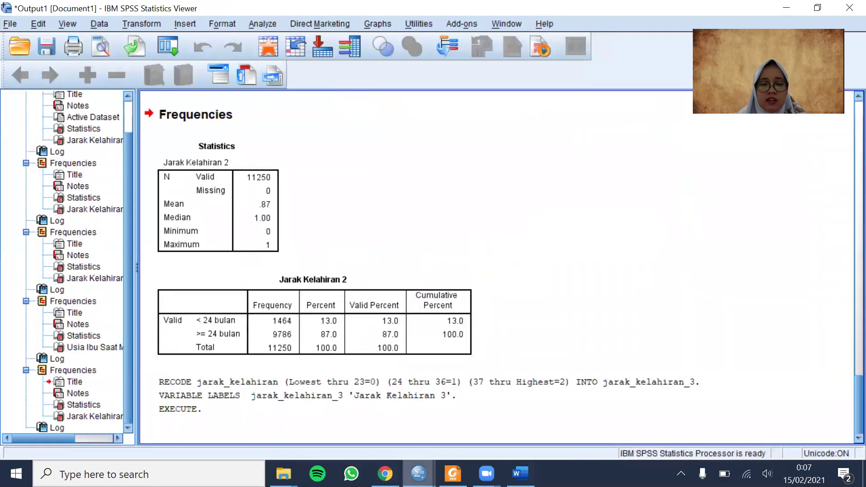
# Return to the data editor's variable definitions and set the decimals of jarak_kelahiran_3 to 0
pyautogui.moveTo(419, 474)
pyautogui.click(428, 450)
pyautogui.click(82, 429)
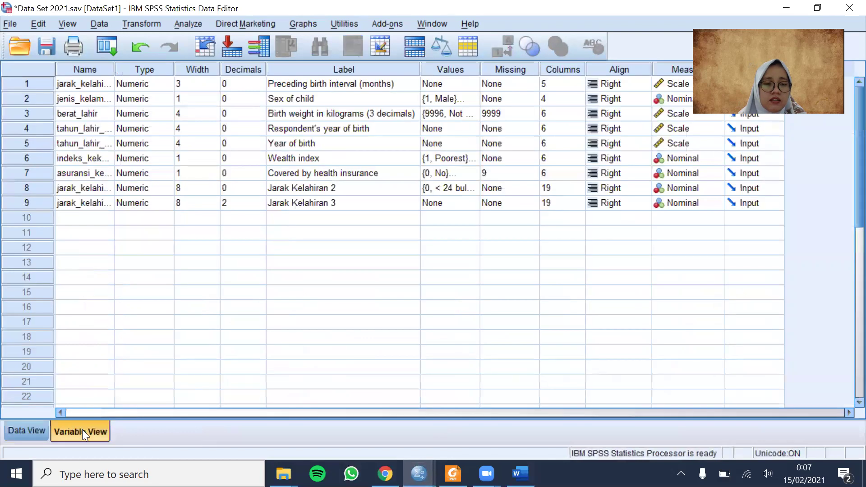
pyautogui.click(253, 205)
pyautogui.click(260, 206)
pyautogui.click(261, 206)
# Open the value labels of jarak_kelahiran_3 and add the label "< 24 bulan" for value 0
pyautogui.click(469, 203)
pyautogui.click(475, 203)
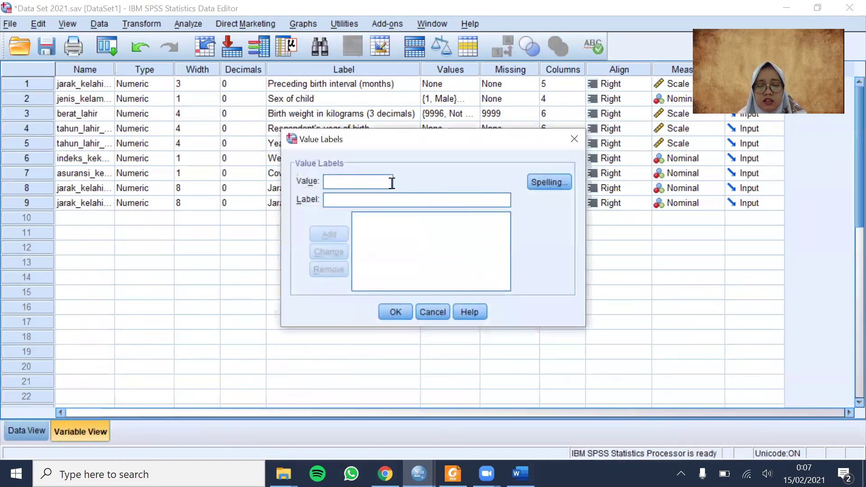
pyautogui.write('0')
pyautogui.press('Tab')
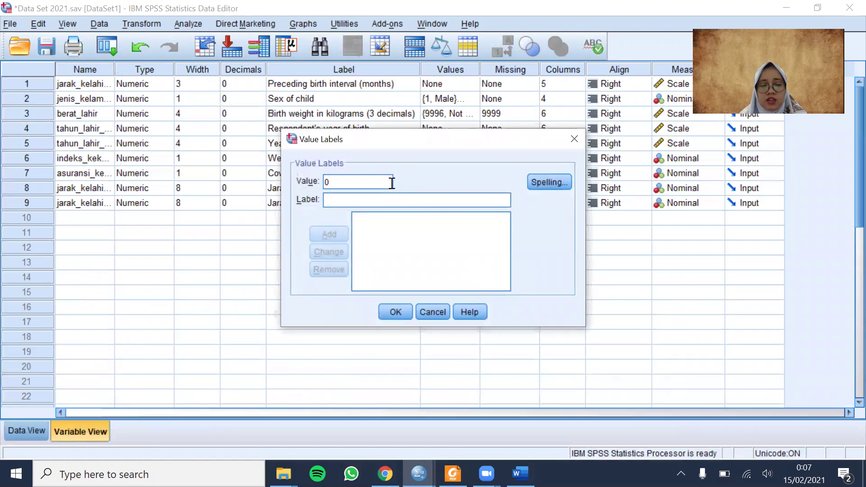
pyautogui.write('< 24 bulan')
pyautogui.hotkey('alt', 'a')
# Add the value label "24 - 36 bulan" for value 1 of jarak_kelahiran_3
pyautogui.write('1')
pyautogui.press('Tab')
pyautogui.write('24 -')
pyautogui.write(' 36')
pyautogui.press('BackSpace')
pyautogui.press('BackSpace')
pyautogui.write('36 bulan')
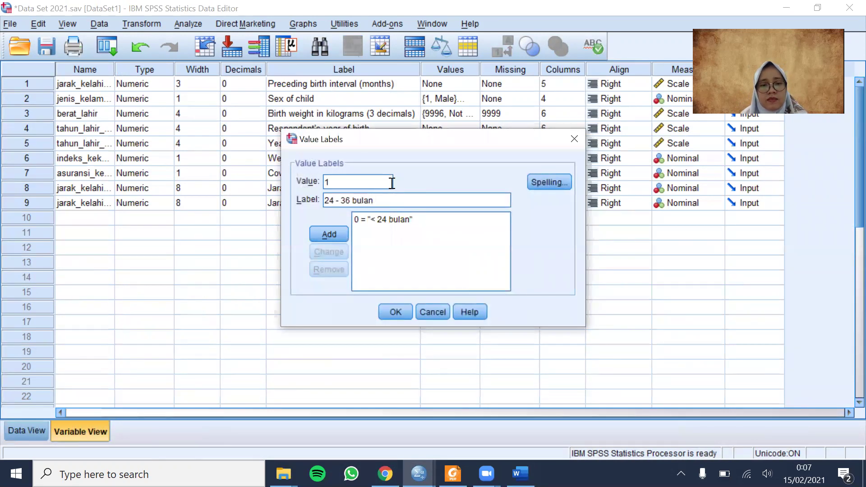
pyautogui.press('Return')
# Add the label "> 36 bulan" for value 2 and apply the value labels to jarak_kelahiran_3
pyautogui.write('2')
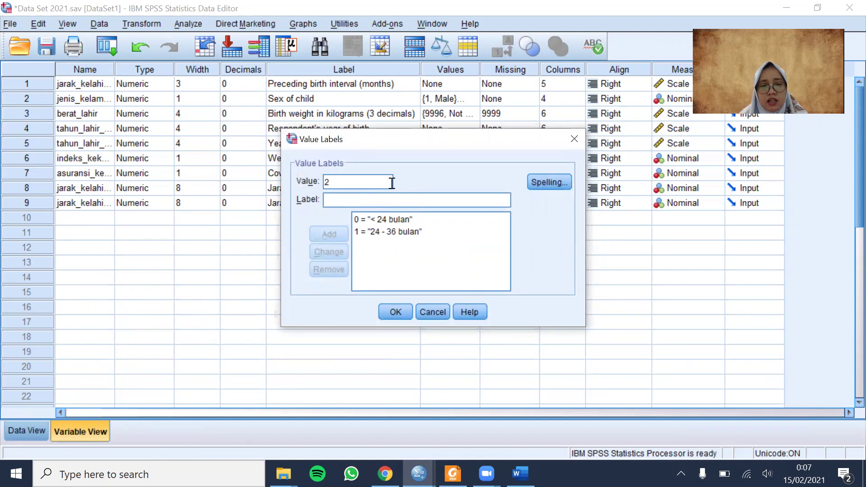
pyautogui.press('Tab')
pyautogui.write('> 36 bulan')
pyautogui.press('Return')
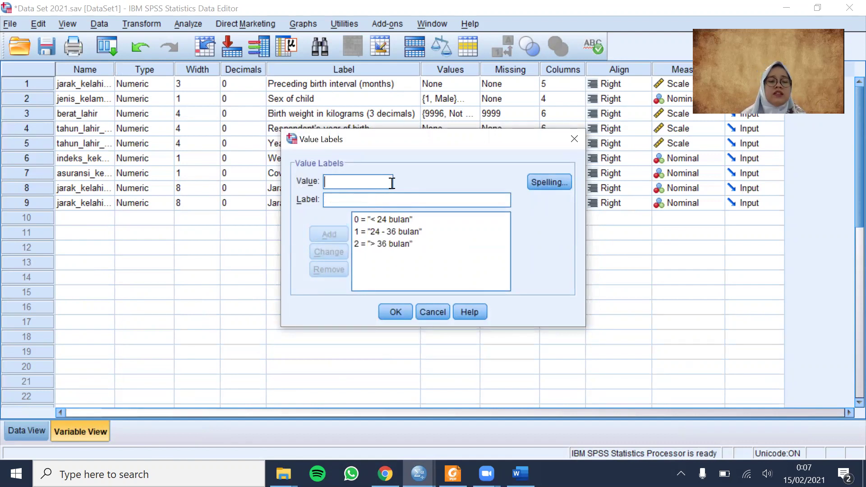
pyautogui.click(403, 314)
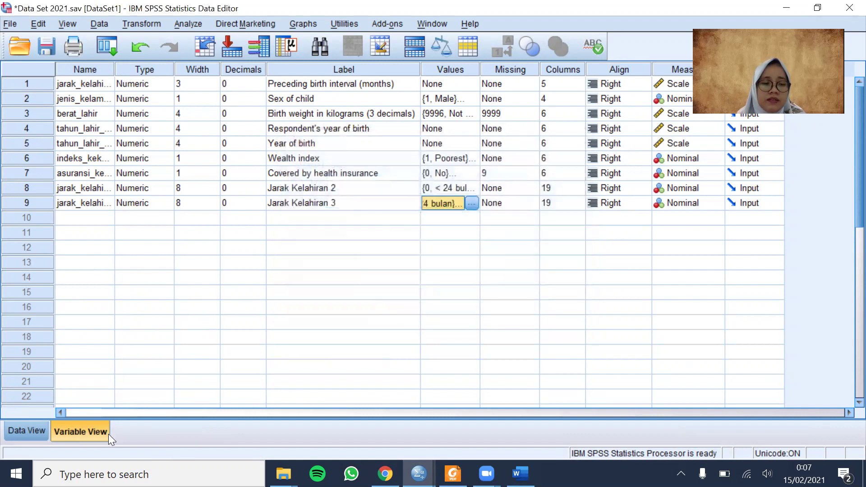
# Run Frequencies for Jarak Kelahiran 3 in place of Jarak Kelahiran 2 and compare the two variables' frequency tables
pyautogui.click(30, 428)
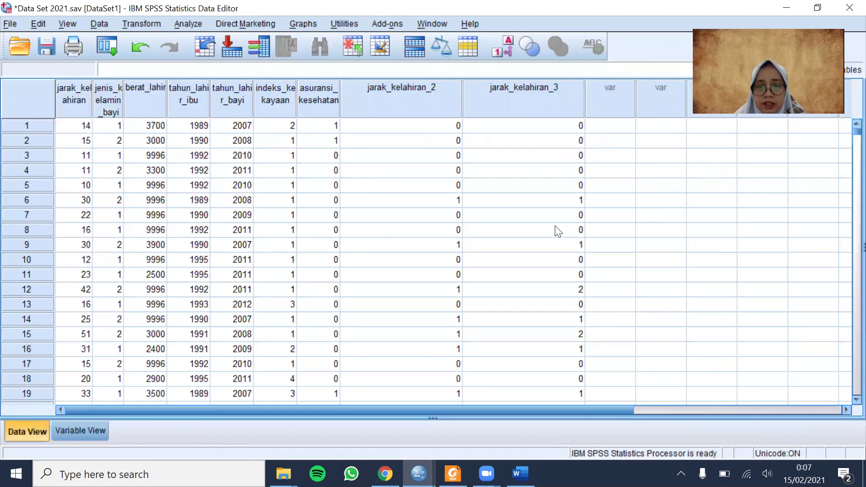
pyautogui.click(197, 25)
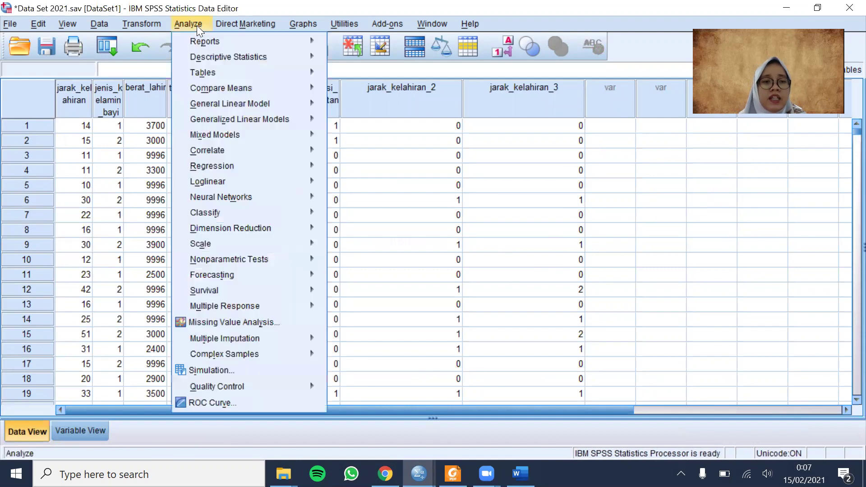
pyautogui.moveTo(214, 57)
pyautogui.click(355, 60)
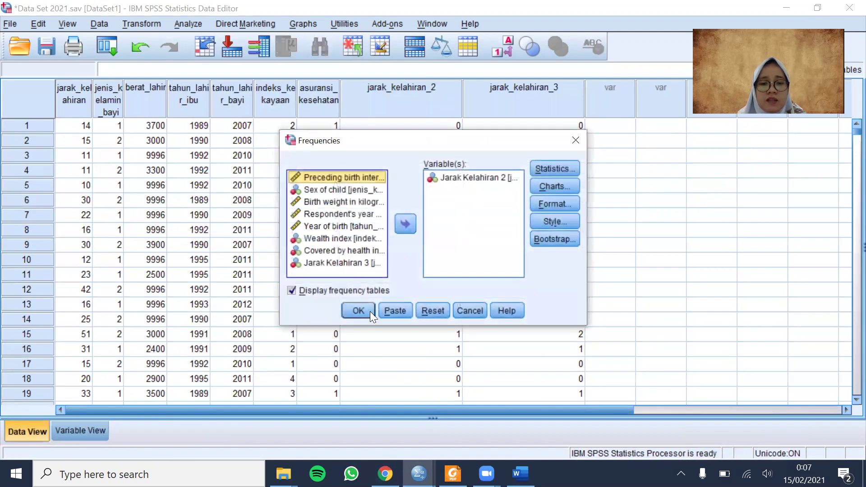
pyautogui.moveTo(467, 180); pyautogui.dragTo(361, 278)
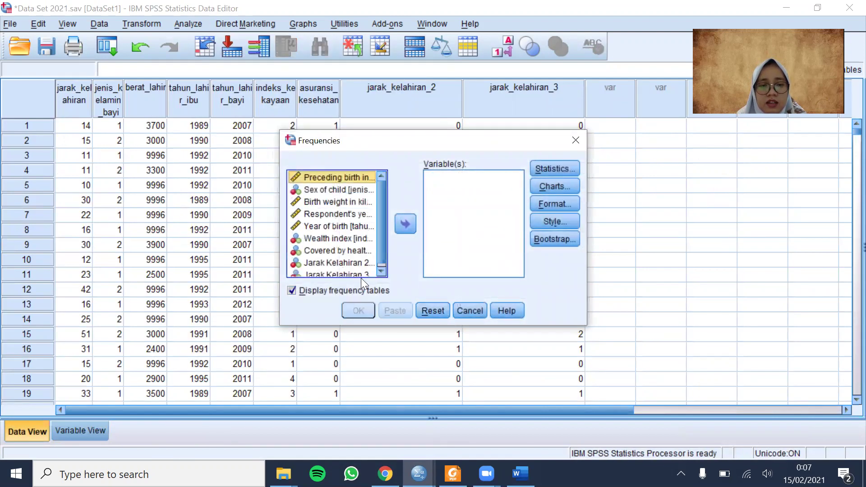
pyautogui.click(352, 273)
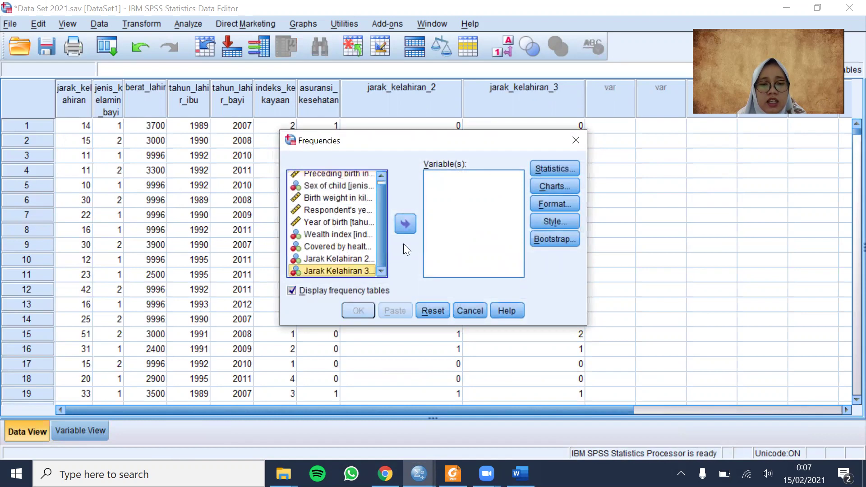
pyautogui.click(404, 224)
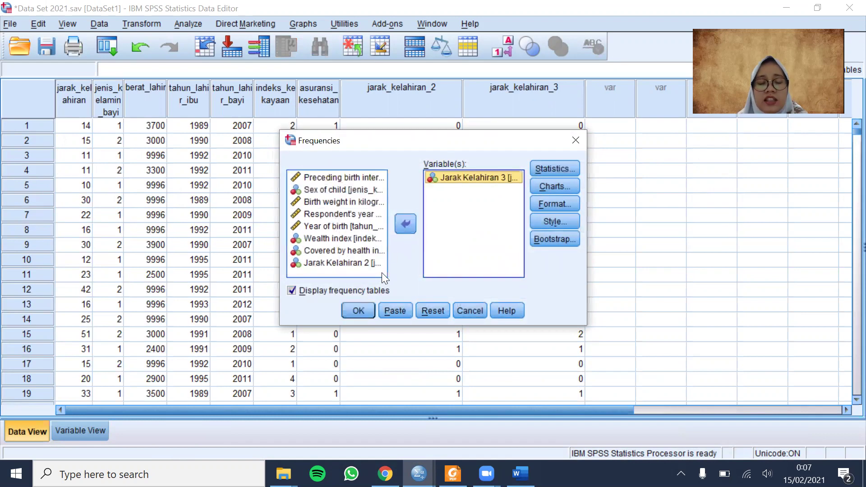
pyautogui.click(361, 312)
pyautogui.scroll(-1, 370, 311)
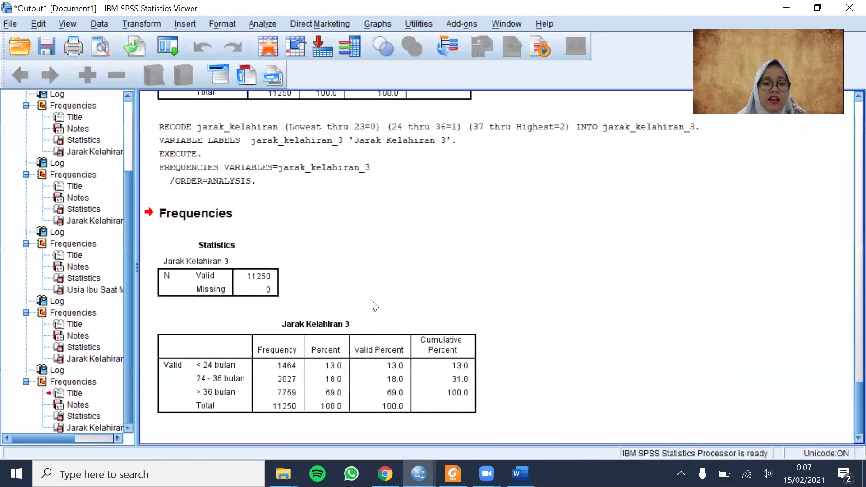
pyautogui.scroll(12, 373, 306)
pyautogui.scroll(-8, 374, 304)
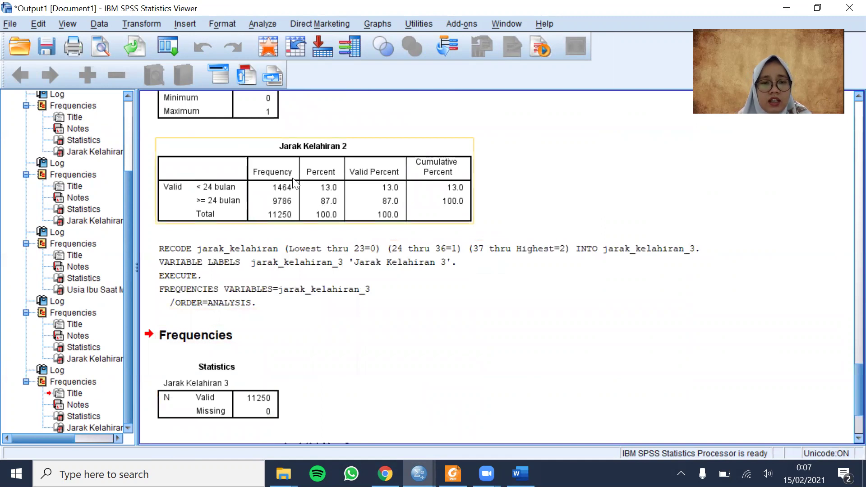
pyautogui.scroll(-4, 220, 199)
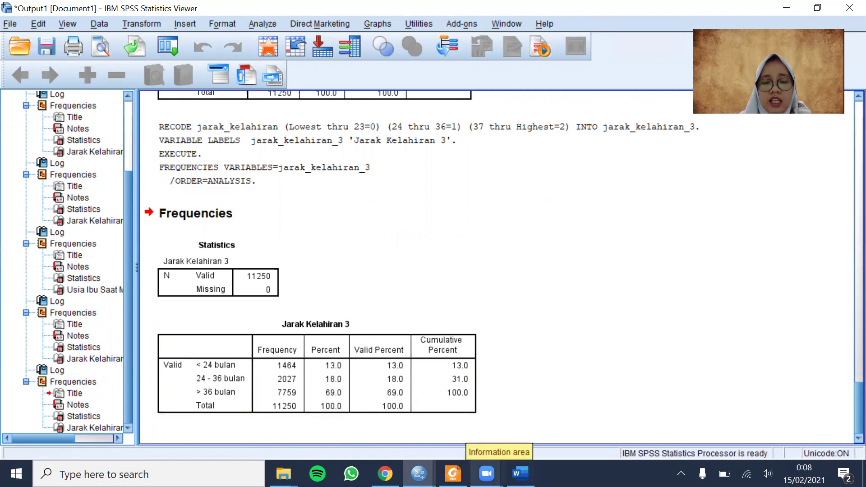
pyautogui.moveTo(419, 474)
pyautogui.click(494, 416)
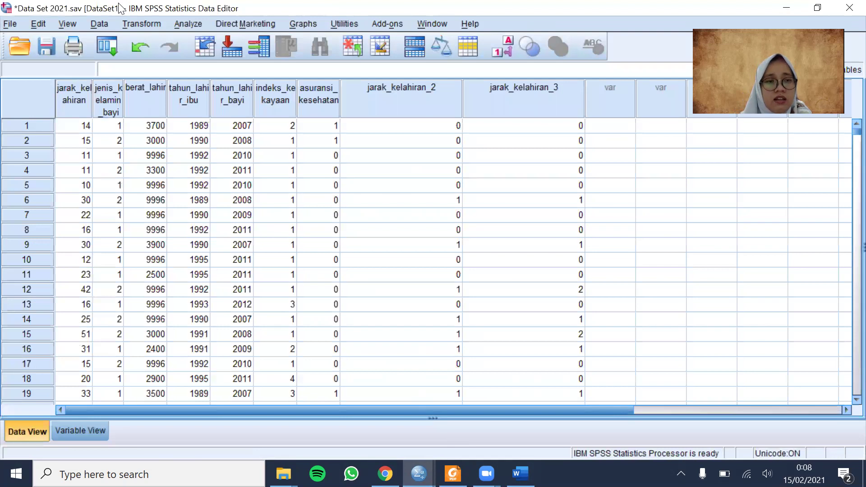
pyautogui.click(134, 23)
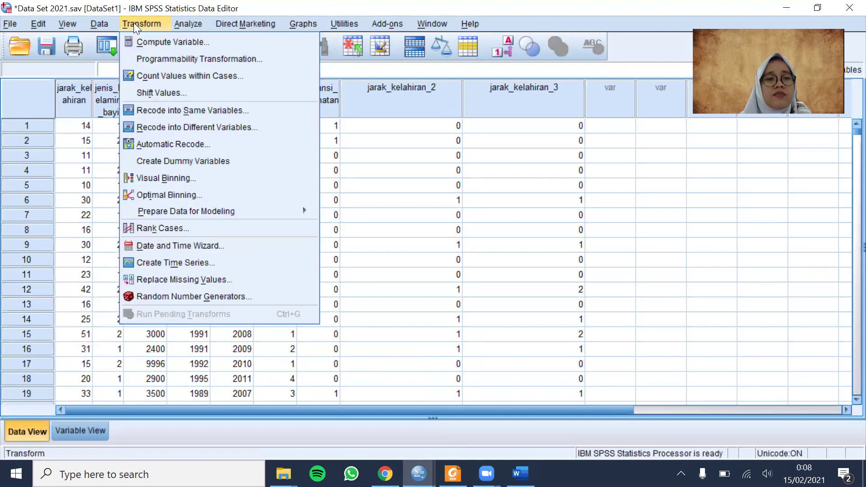
pyautogui.click(213, 110)
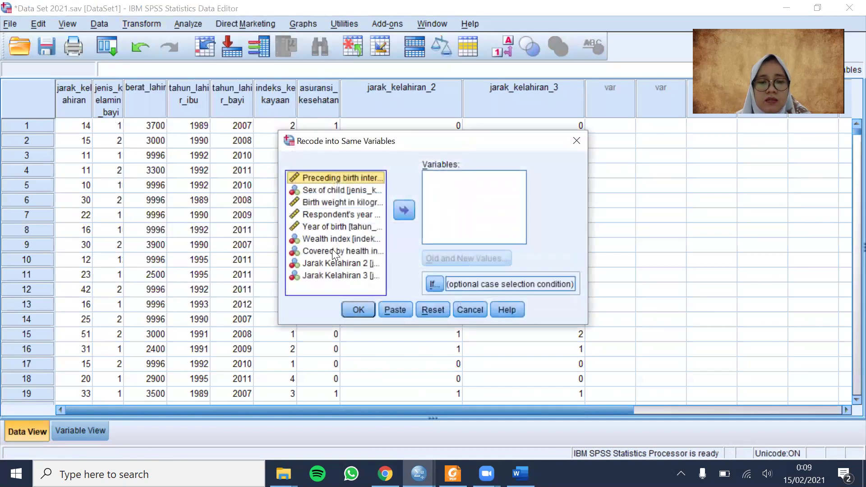
pyautogui.click(577, 141)
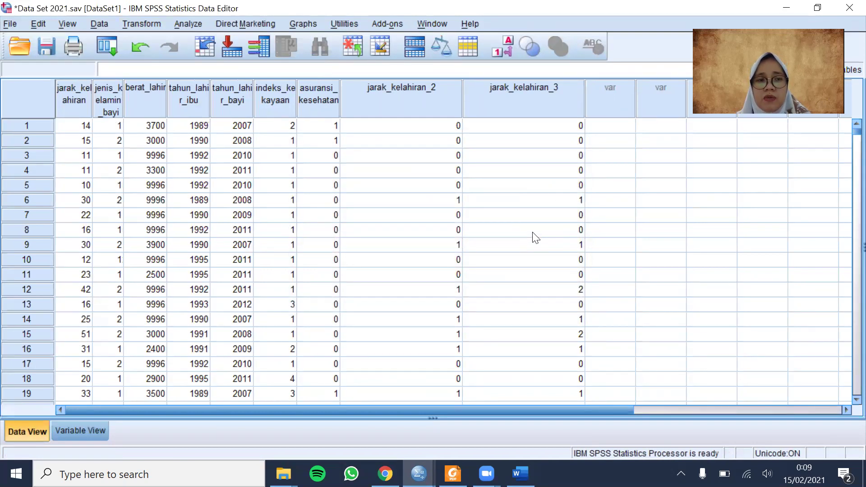
# Switch to the Word notes and examine the codes of the 24 – 36 bulan and > 36 bulan categories
pyautogui.click(520, 474)
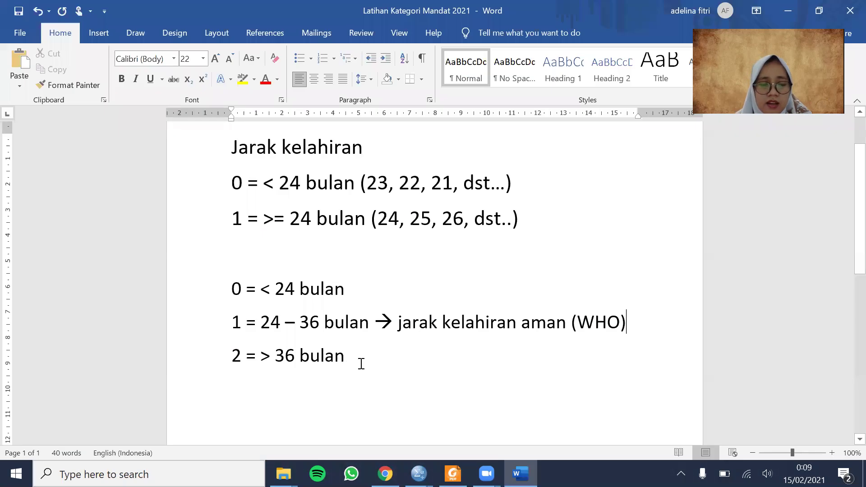
pyautogui.scroll(-1, 364, 361)
pyautogui.moveTo(360, 331); pyautogui.dragTo(227, 326)
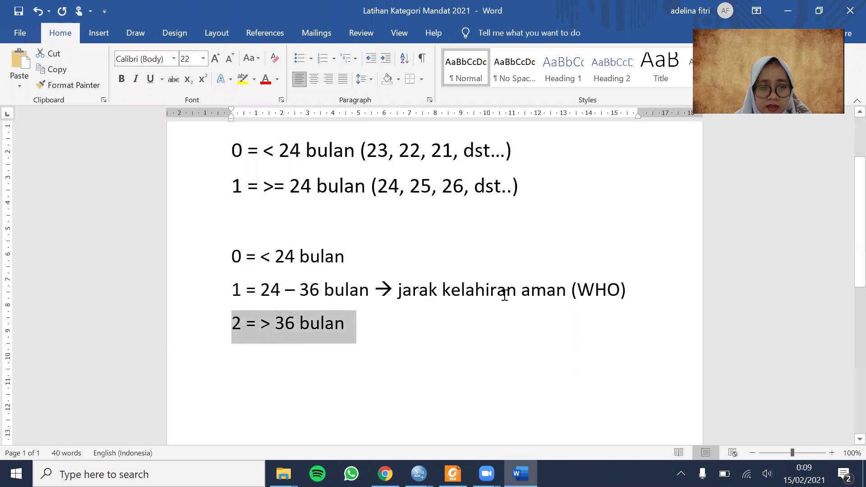
pyautogui.moveTo(227, 289); pyautogui.dragTo(374, 297)
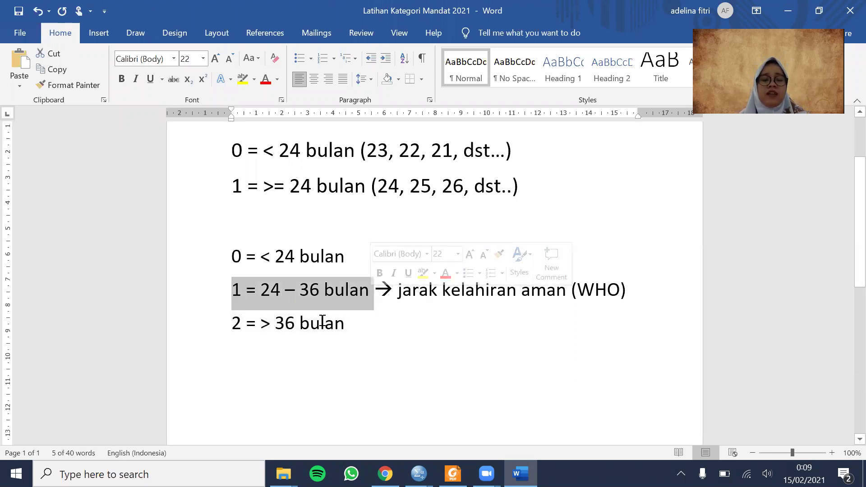
pyautogui.moveTo(354, 330); pyautogui.dragTo(242, 324)
pyautogui.click(234, 324)
pyautogui.moveTo(228, 289); pyautogui.dragTo(239, 289)
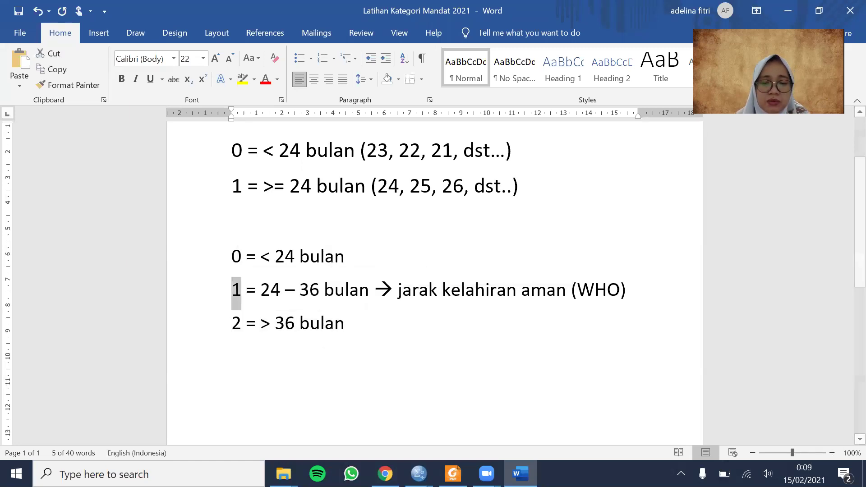
# Return to SPSS, start Recode into Same Variables and choose Jarak Kelahiran 3 as the variable to recode
pyautogui.hotkey('alt', 'Tab')
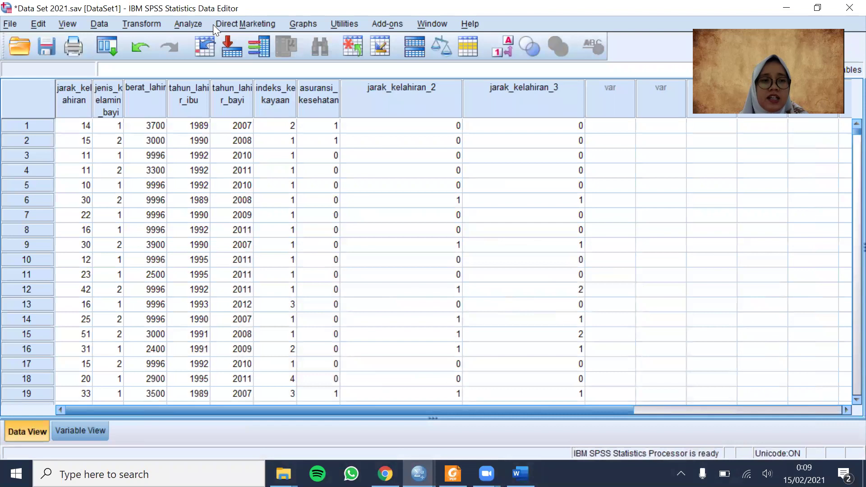
pyautogui.hotkey('alt', 't')
pyautogui.click(161, 112)
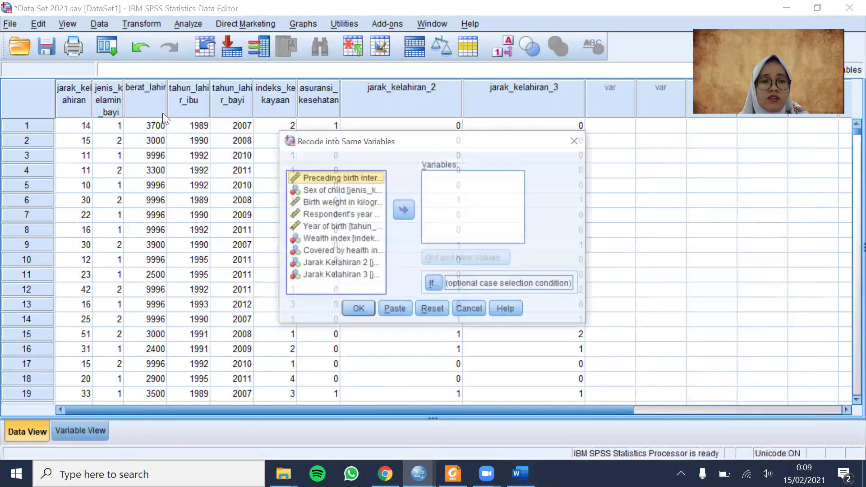
pyautogui.click(374, 276)
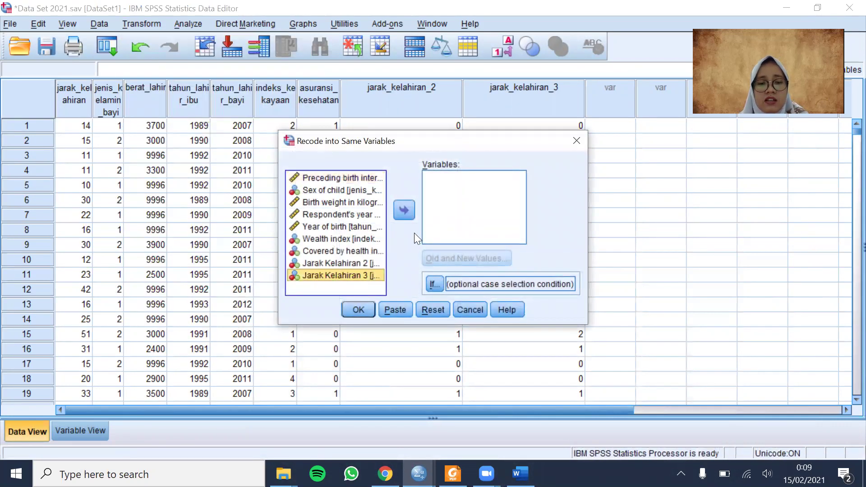
pyautogui.click(406, 213)
pyautogui.click(439, 251)
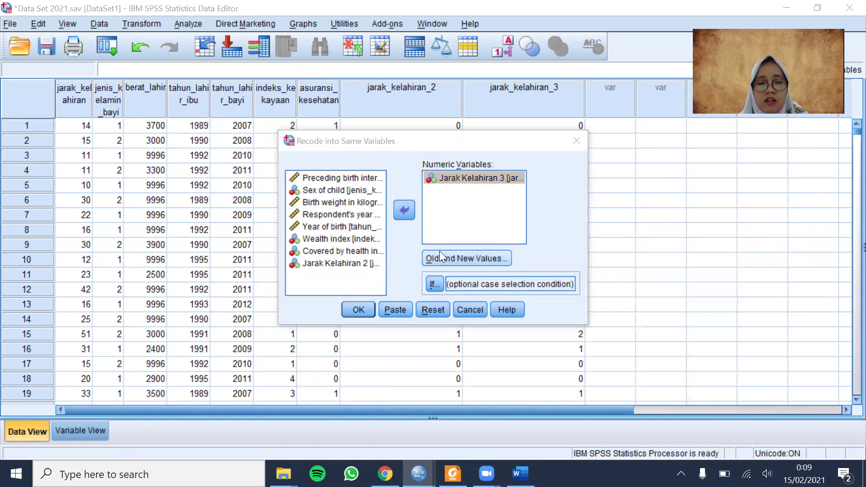
pyautogui.click(489, 196)
# Check the category codes in the Word notes and define the recode rule changing old value 2 to new value 1
pyautogui.click(442, 258)
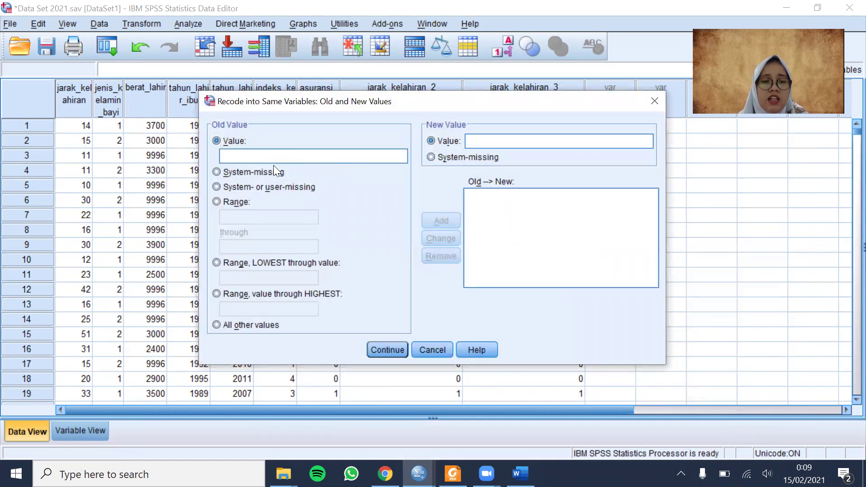
pyautogui.click(520, 473)
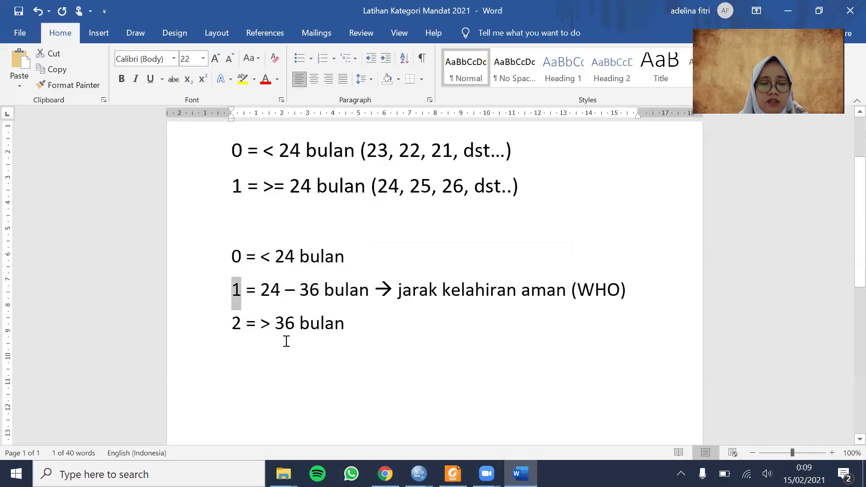
pyautogui.hotkey('alt', 'Tab')
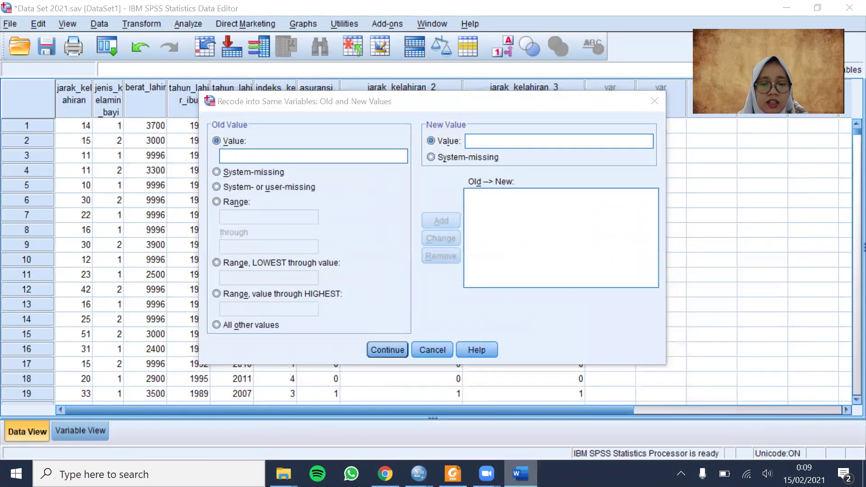
pyautogui.hotkey('alt', 'Tab')
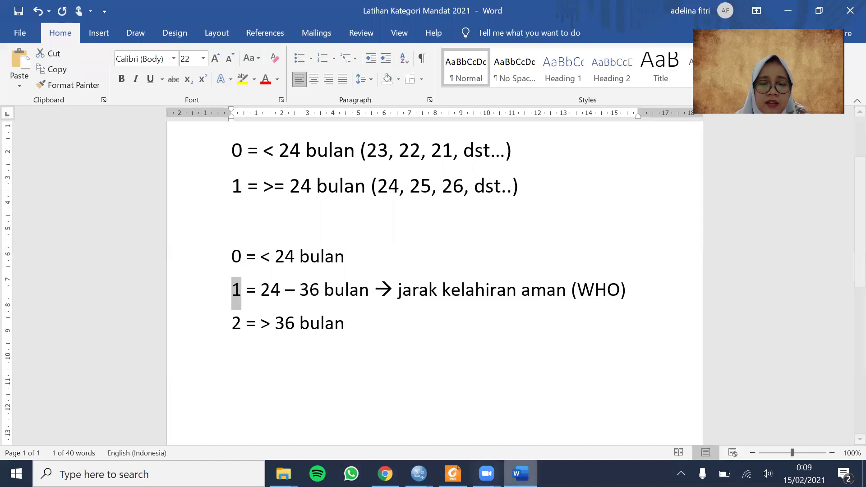
pyautogui.click(419, 474)
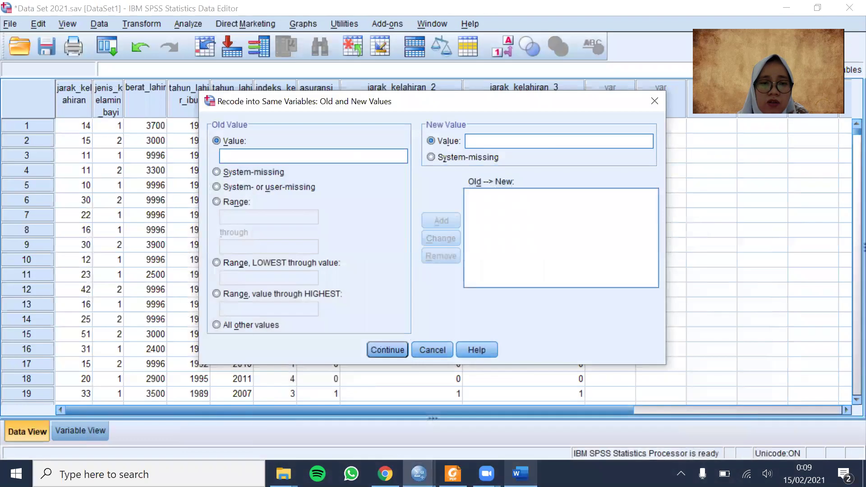
pyautogui.click(342, 159)
pyautogui.write('2')
pyautogui.click(502, 140)
pyautogui.write('1')
pyautogui.click(459, 221)
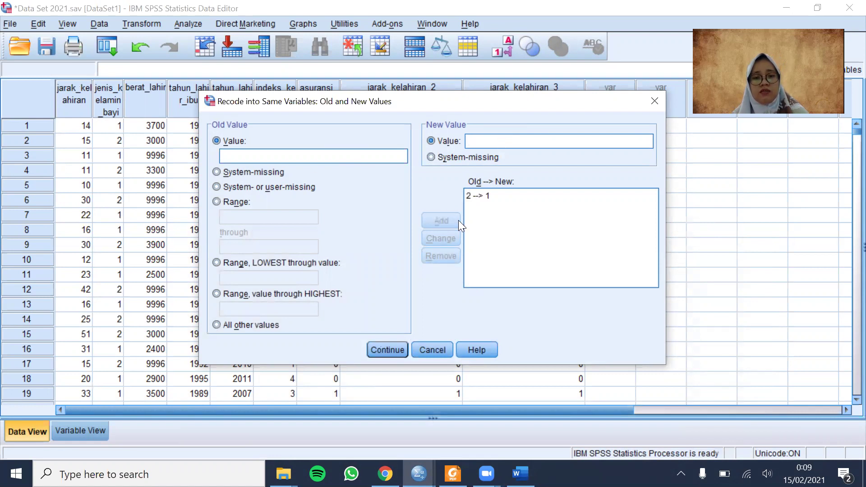
pyautogui.click(387, 350)
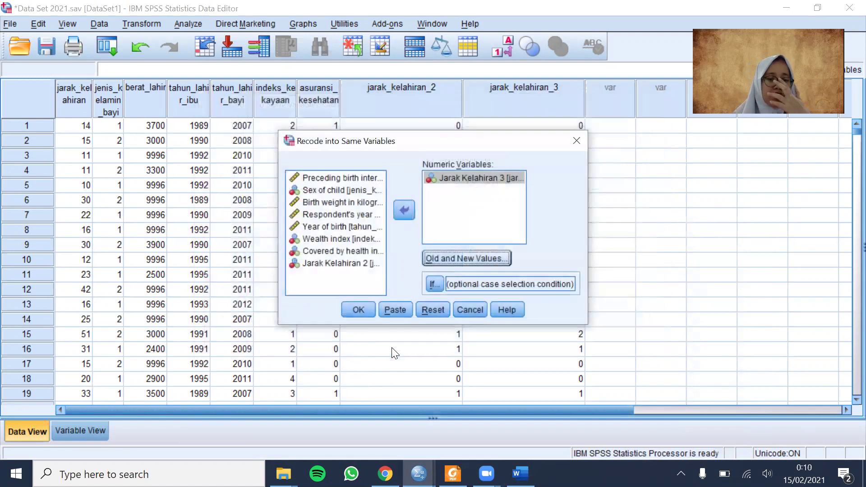
# Run the recode of Jarak Kelahiran 3 and check the recoded jarak_kelahiran_3 column in the dataset
pyautogui.click(356, 309)
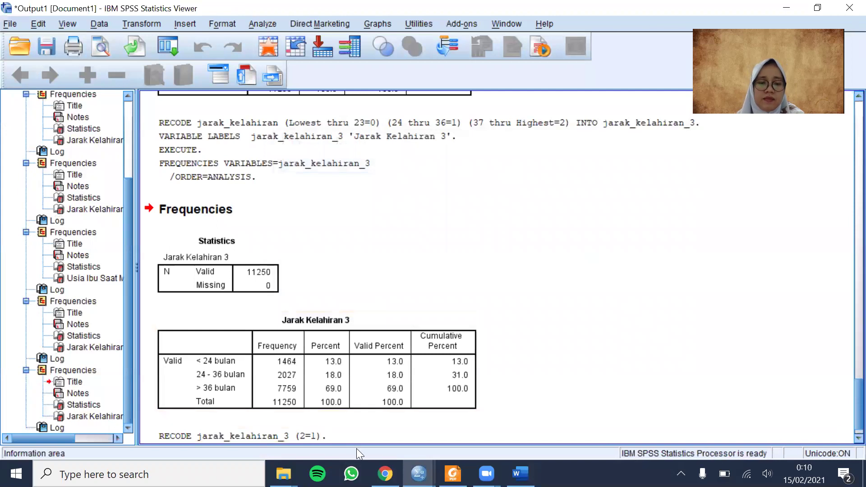
pyautogui.moveTo(419, 474)
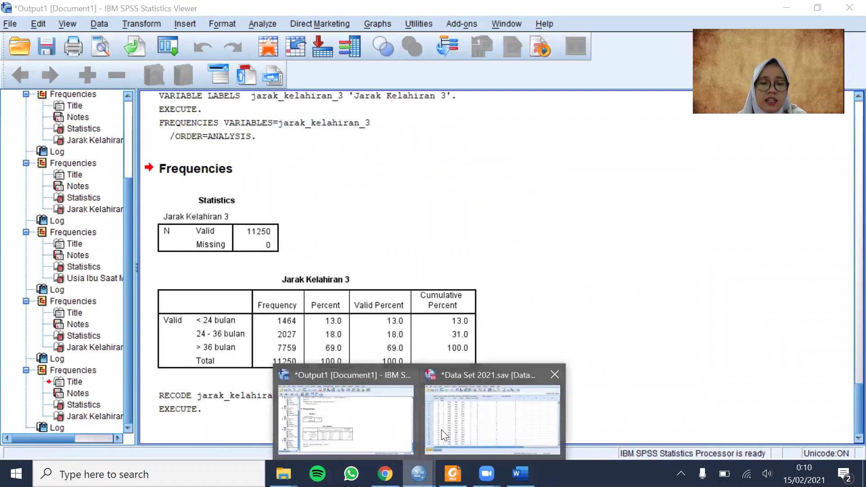
pyautogui.click(442, 429)
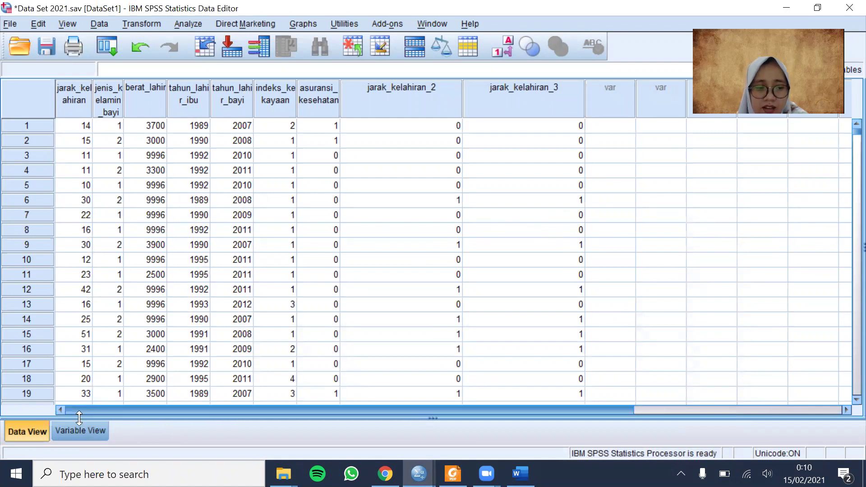
# Run Frequencies for Jarak Kelahiran 3 again from the output window and compare the new table with the one before the recode
pyautogui.moveTo(419, 474)
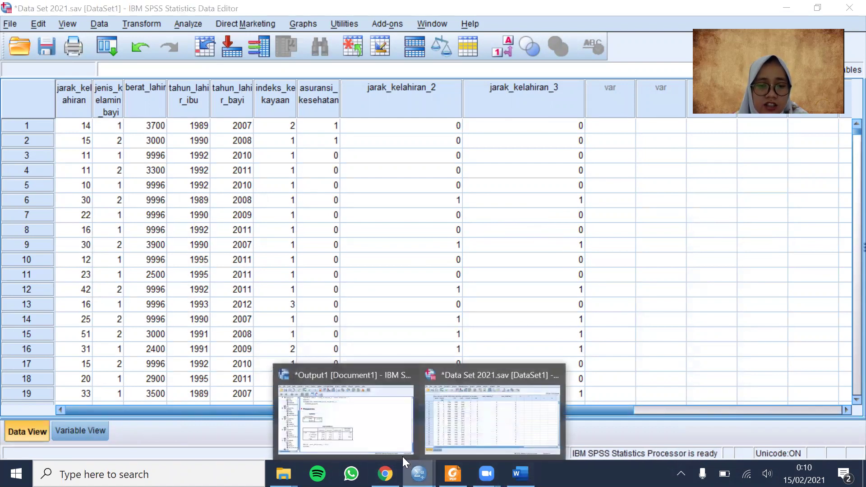
pyautogui.click(339, 413)
pyautogui.click(250, 24)
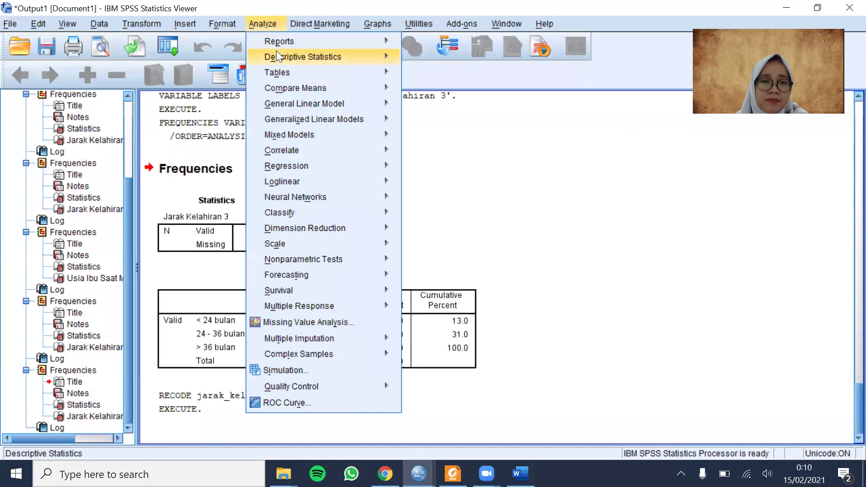
pyautogui.moveTo(276, 54)
pyautogui.click(425, 56)
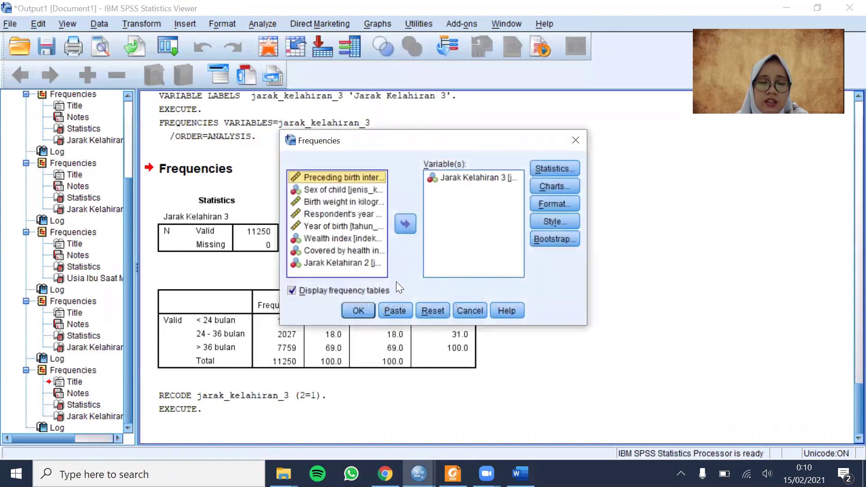
pyautogui.click(358, 310)
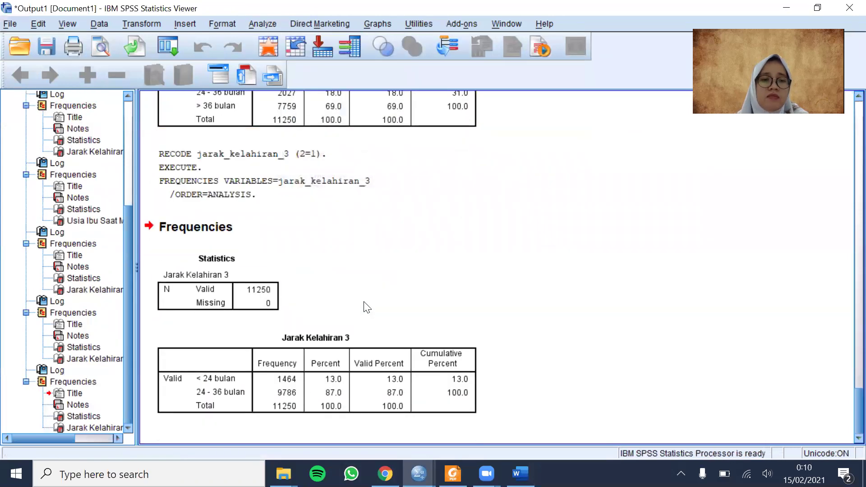
pyautogui.scroll(3, 366, 307)
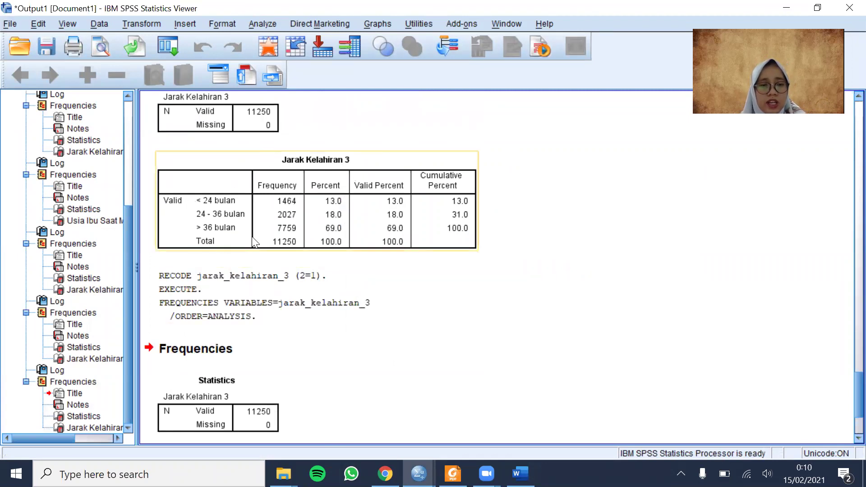
pyautogui.scroll(-1, 315, 271)
pyautogui.scroll(-1, 316, 271)
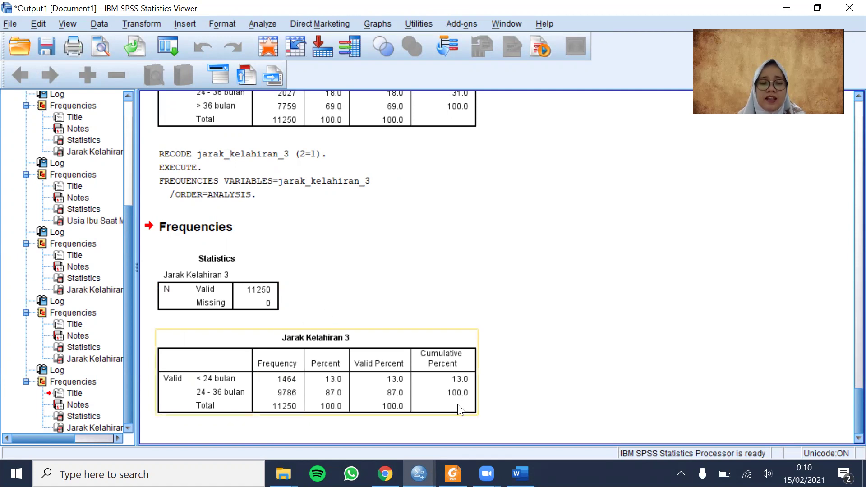
# Return to the dataset and select the first empty variable column after jarak_kelahiran_3
pyautogui.click(419, 473)
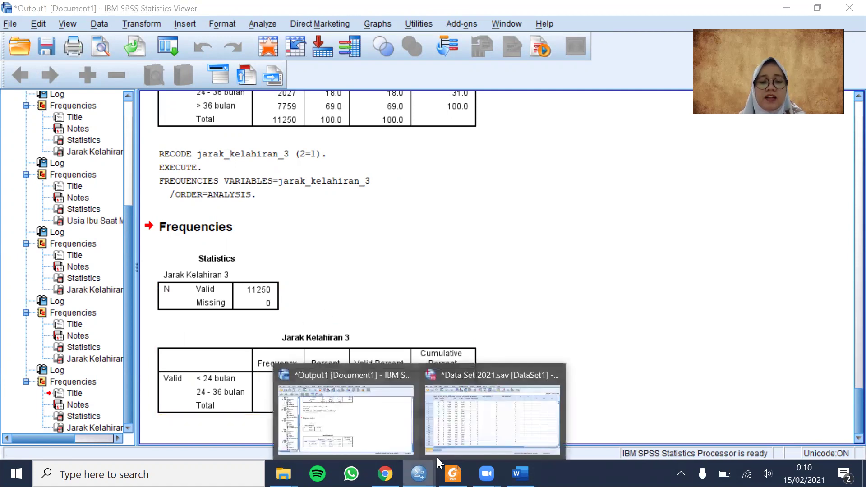
pyautogui.click(457, 421)
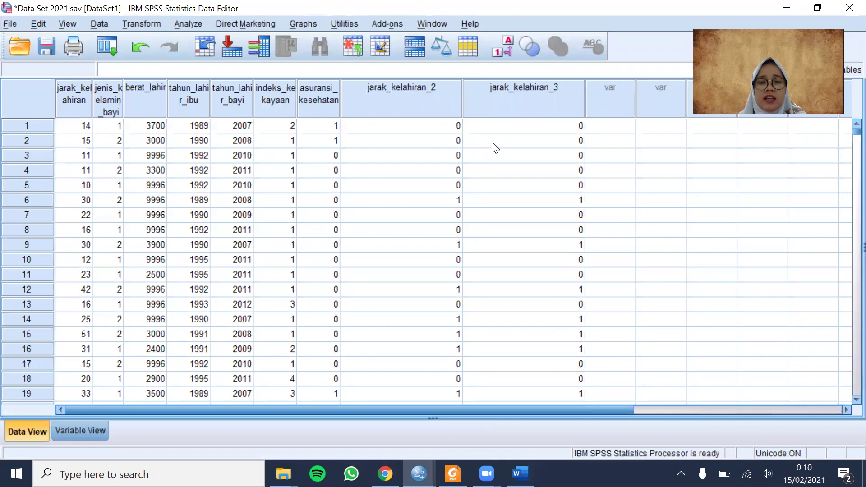
pyautogui.click(610, 97)
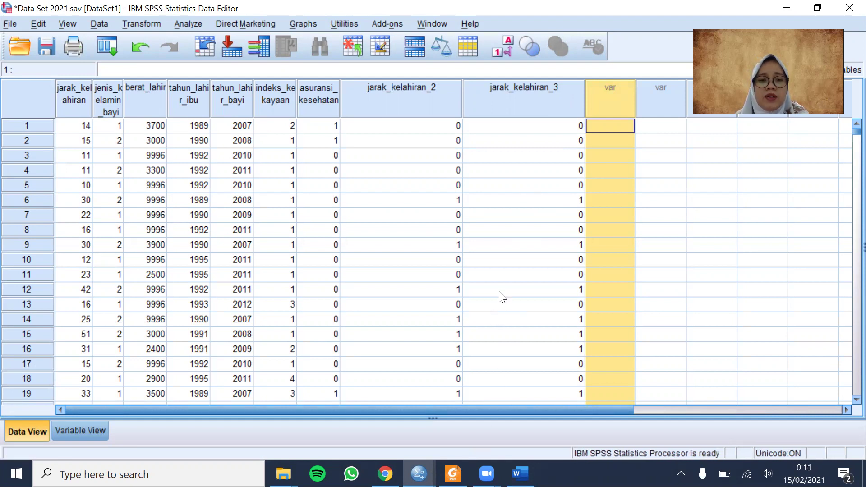
# Switch to the Word notes and add the heading "Pengetahuan .." below the three-category list, separated by a blank line
pyautogui.click(520, 474)
pyautogui.scroll(-1, 364, 331)
pyautogui.click(362, 329)
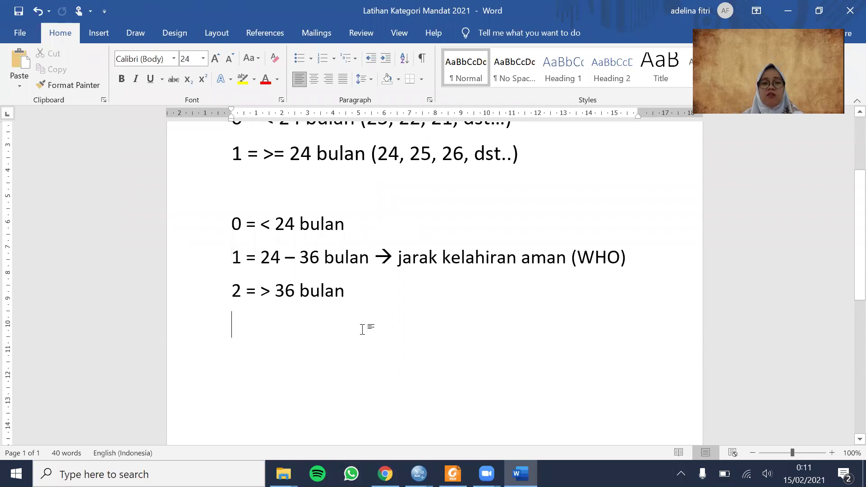
pyautogui.press('Return')
pyautogui.write('Pe')
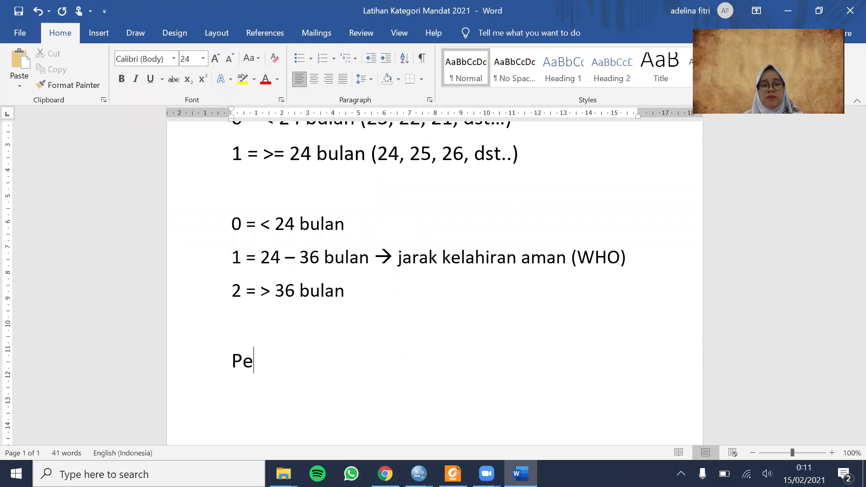
pyautogui.write('ngetahuan ')
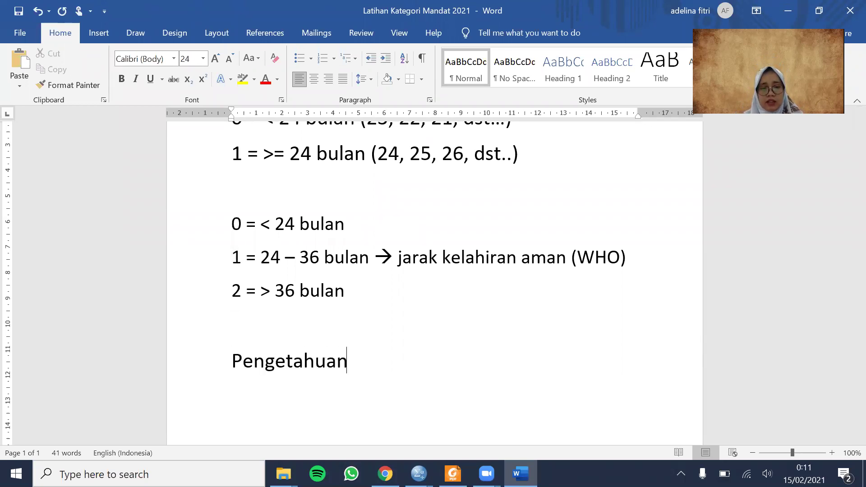
pyautogui.write('..')
pyautogui.press('Return')
# Write the formula line "= tahu 1 + tahu 2 + tahu dst..." under the Pengetahuan heading
pyautogui.write('-')
pyautogui.press('BackSpace')
pyautogui.write('= ')
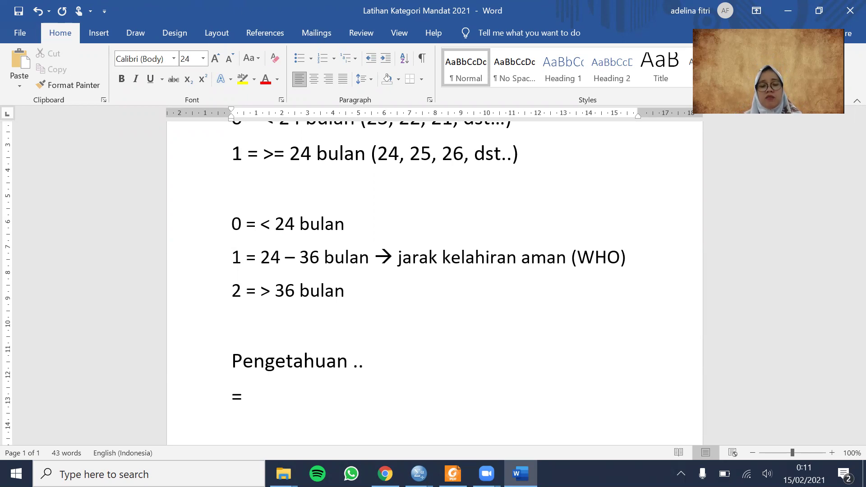
pyautogui.write('t')
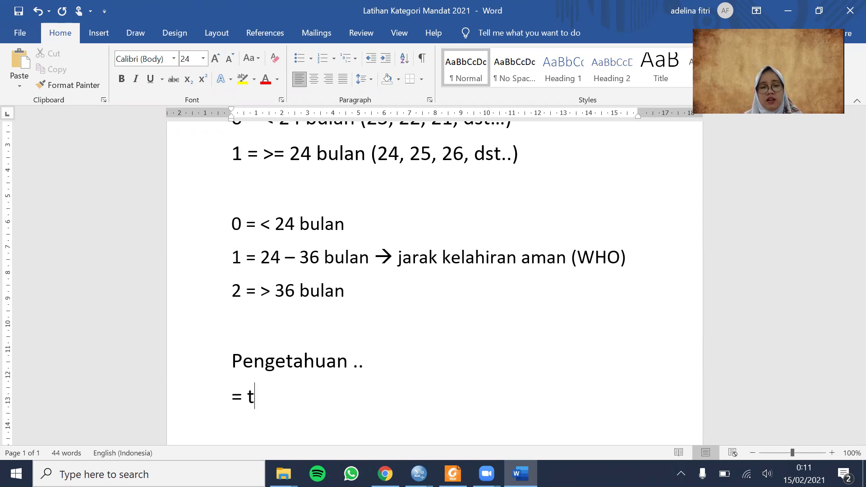
pyautogui.write('ahu')
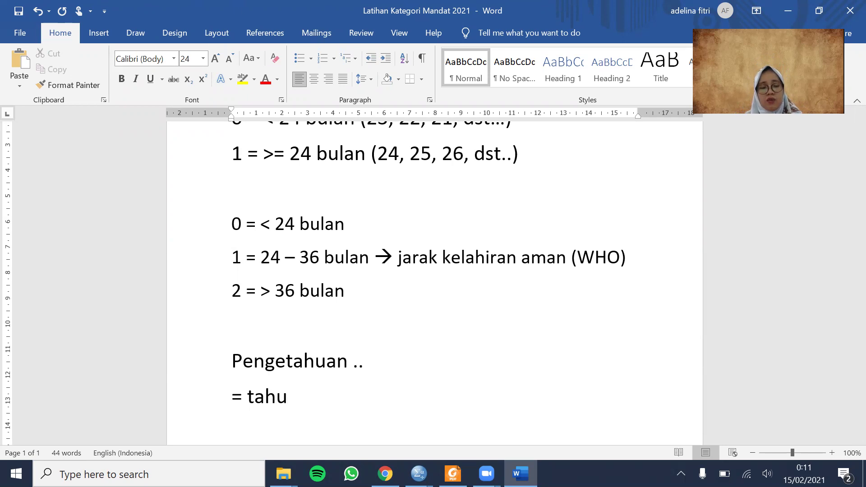
pyautogui.write(' 1 + tahun')
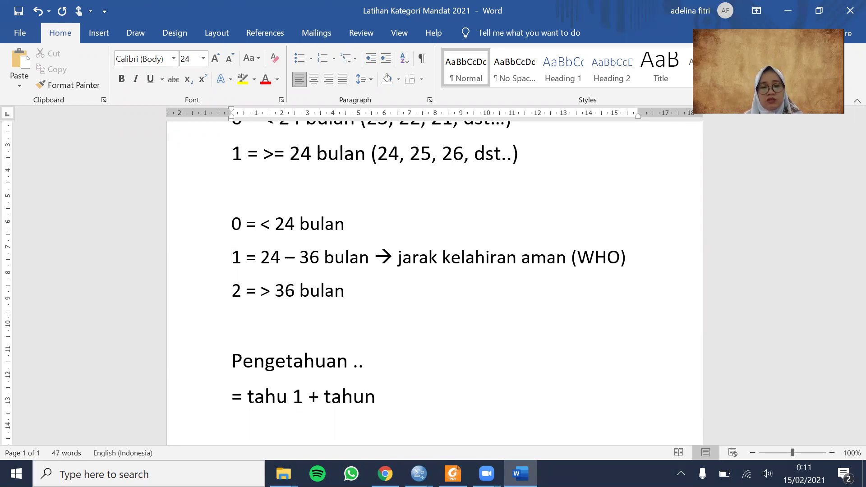
pyautogui.press('BackSpace')
pyautogui.write('2 +')
pyautogui.write(' tahu')
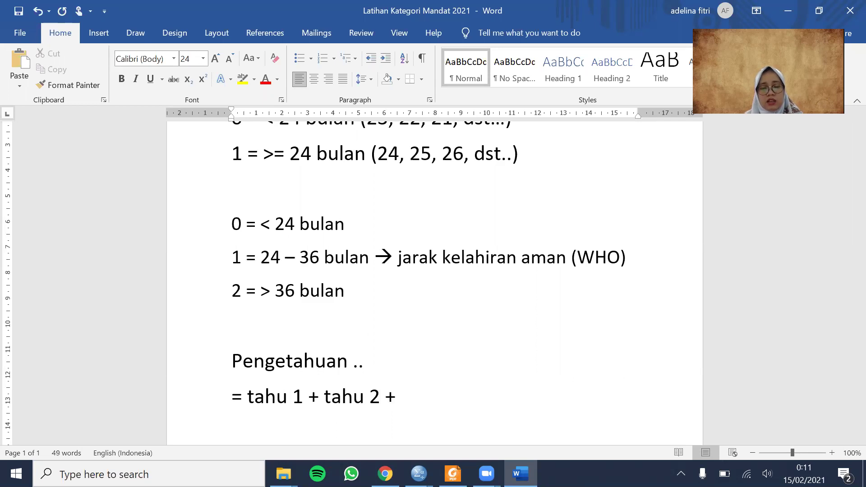
pyautogui.write(' dst...')
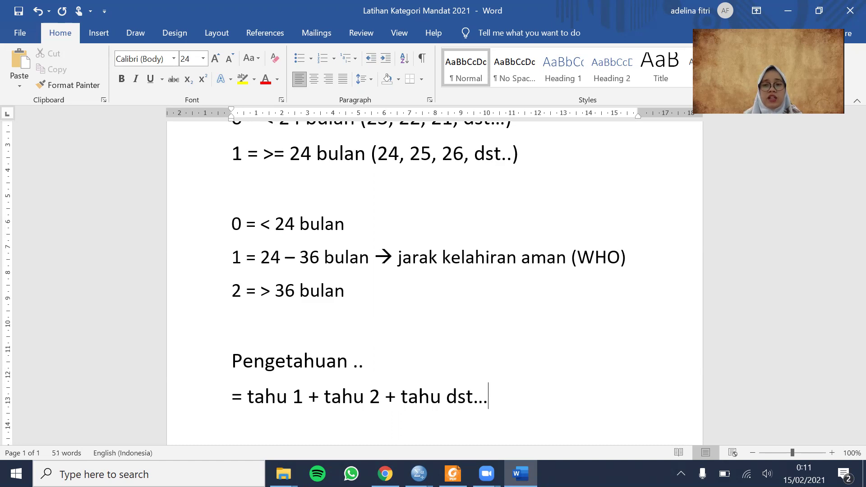
# Add the heading "Usia ibu saat melahirkan..." below the Pengetahuan formula, leaving a blank line between them
pyautogui.press('Return')
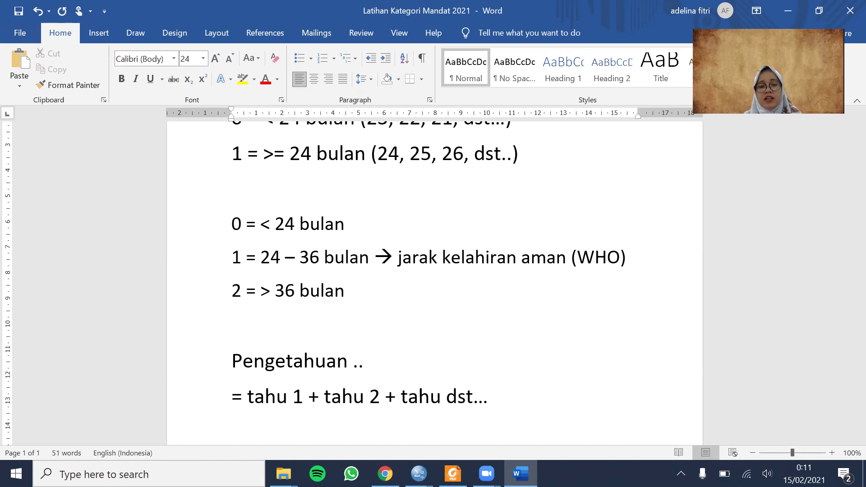
pyautogui.press('Return')
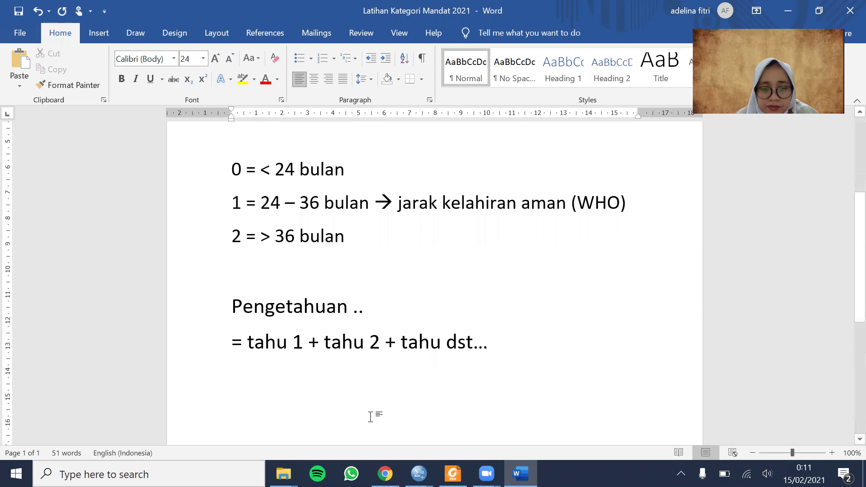
pyautogui.scroll(-1, 380, 377)
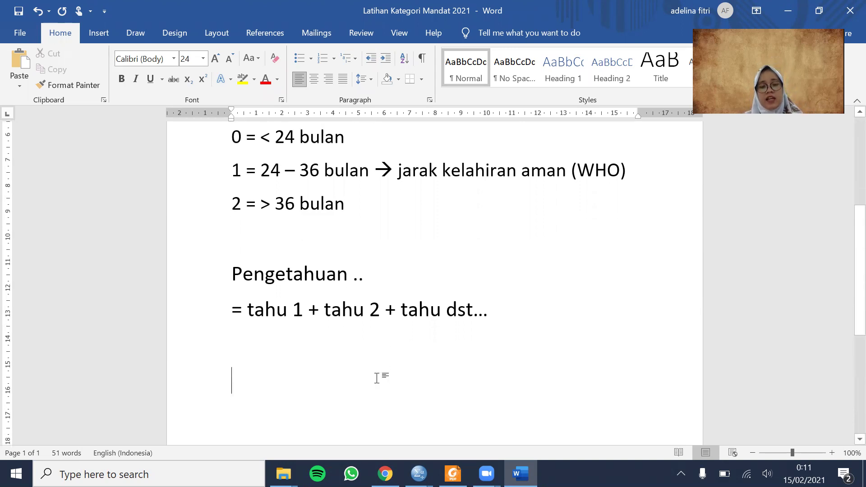
pyautogui.write('Usia ibu')
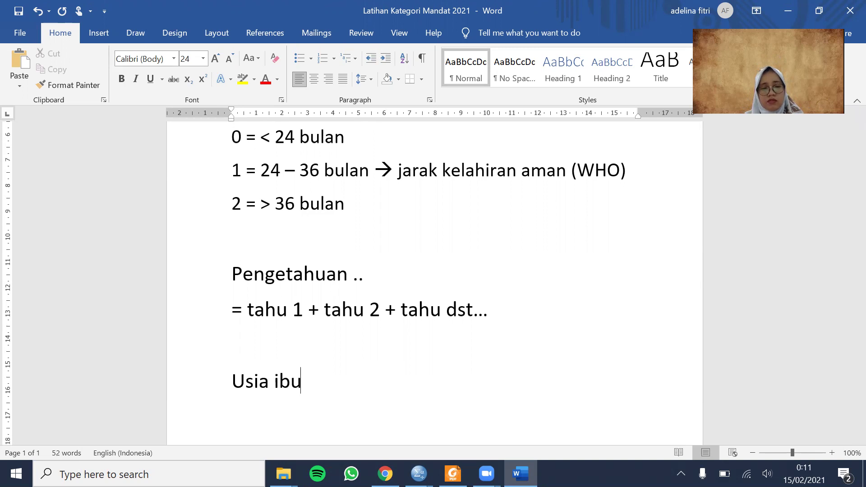
pyautogui.write(' saat melahi')
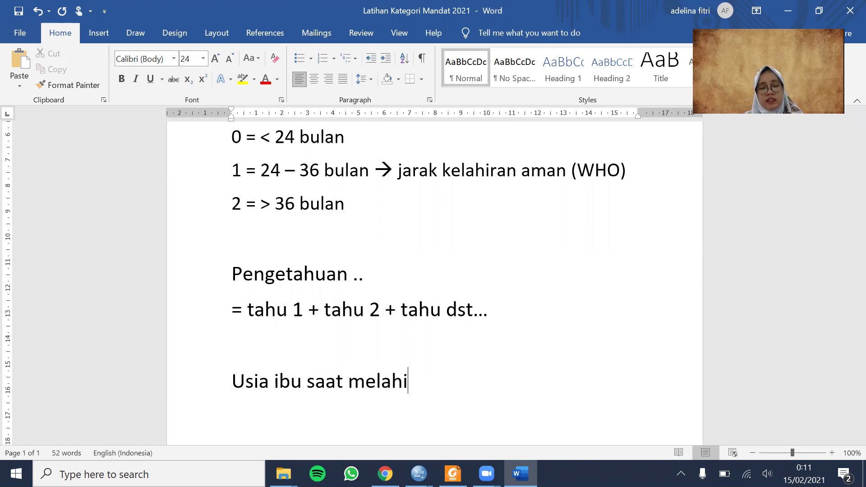
pyautogui.write('rkan...')
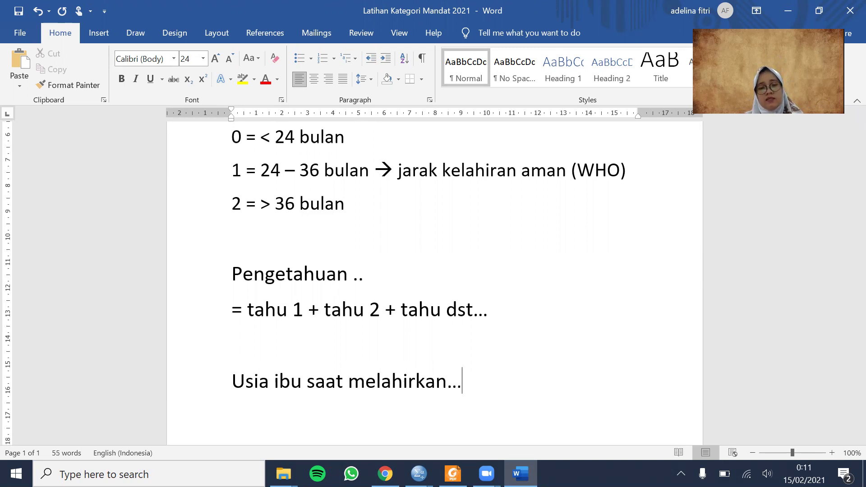
pyautogui.press('Return')
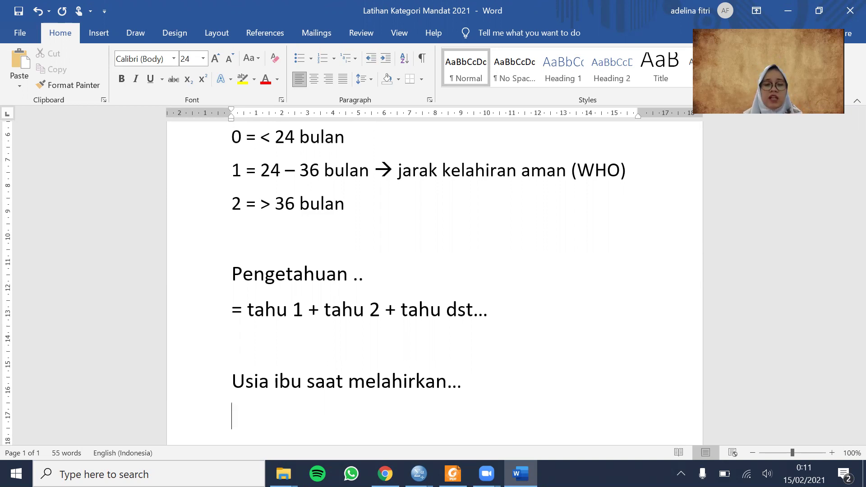
# Write "Tahun lahir bayi dan tahun lahir ibu" under the Usia ibu saat melahirkan heading
pyautogui.scroll(-2, 383, 344)
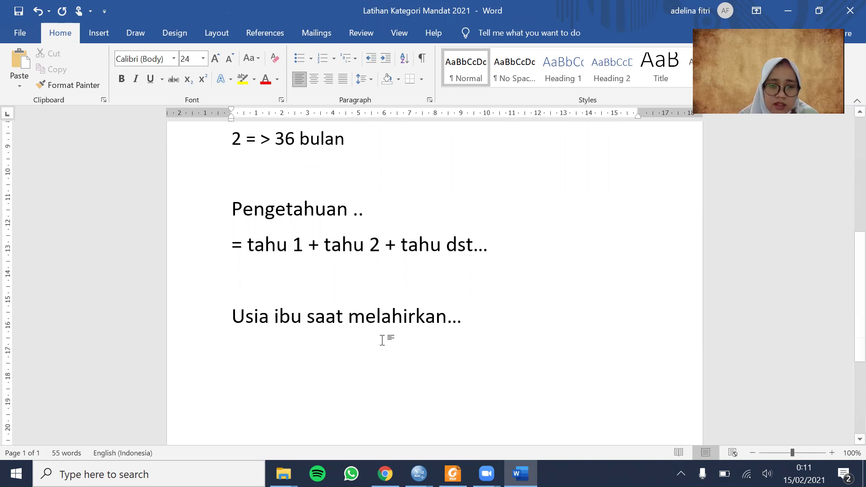
pyautogui.scroll(-1, 382, 340)
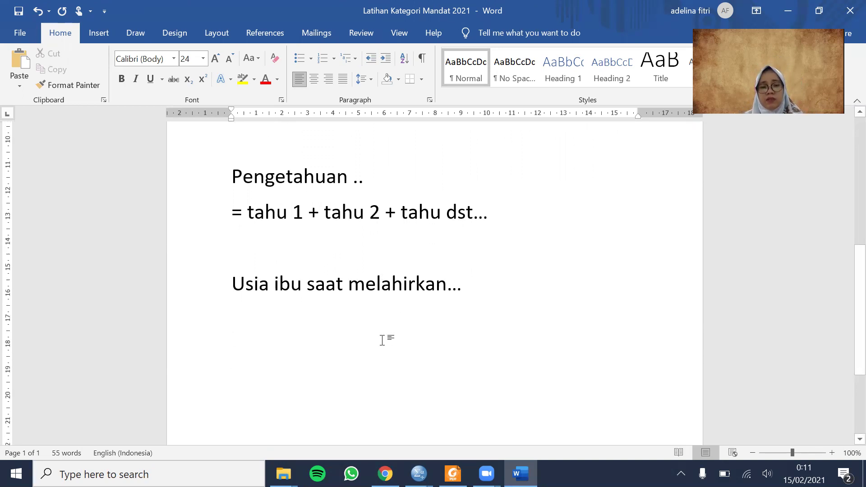
pyautogui.write('utahu')
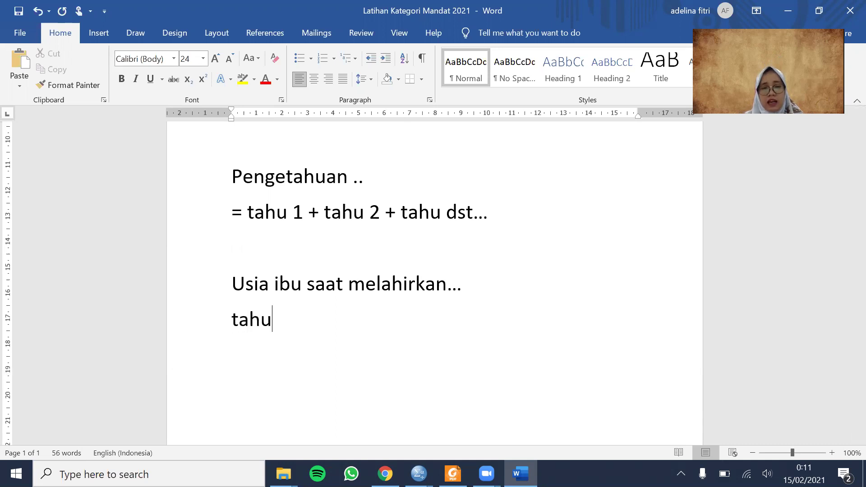
pyautogui.write('n lahir bayi +')
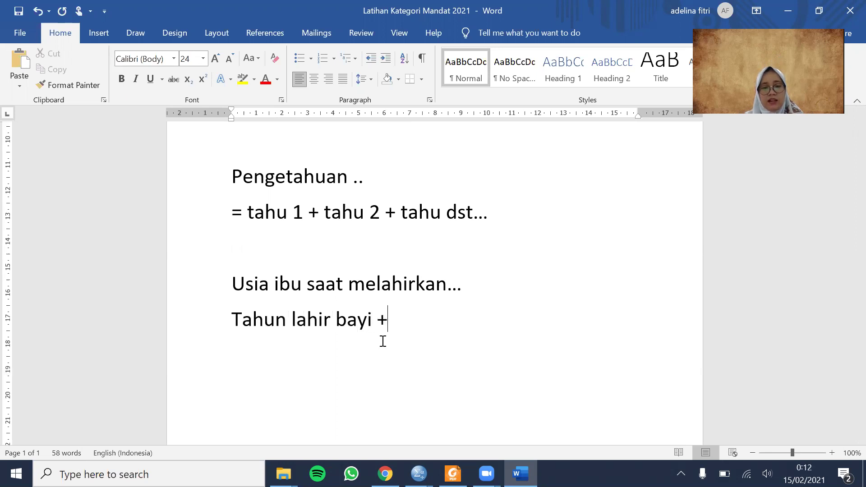
pyautogui.press('BackSpace')
pyautogui.write('dan ')
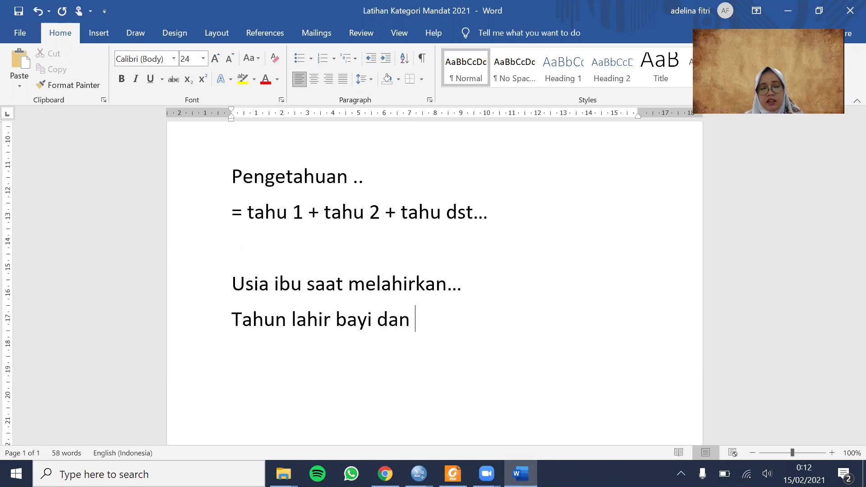
pyautogui.write('tahun lahir ibu')
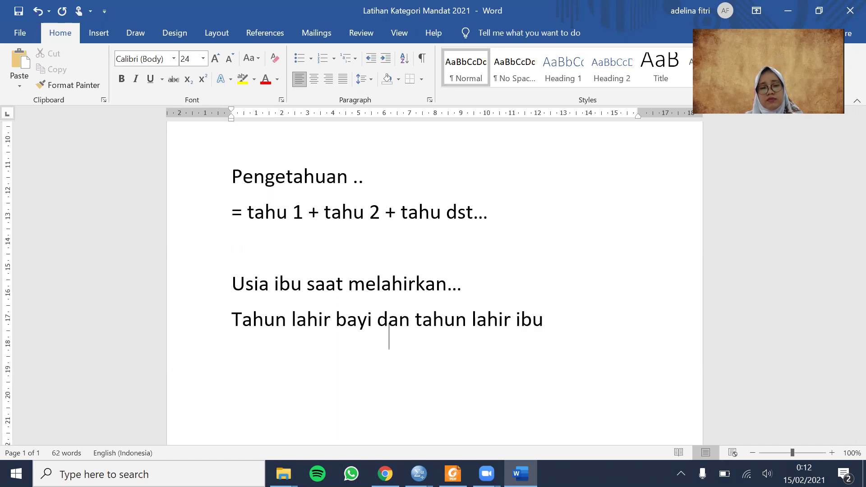
# Add the formula line "= tahun lahir bayi – tahun lahir ibu" below "Tahun lahir bayi dan tahun lahir ibu"
pyautogui.press('Return')
pyautogui.write('=  tahun ')
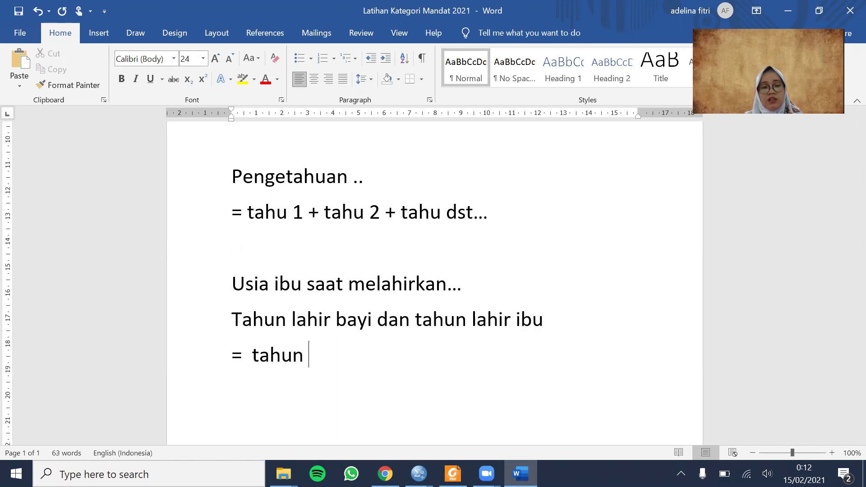
pyautogui.write('lahir bayi ')
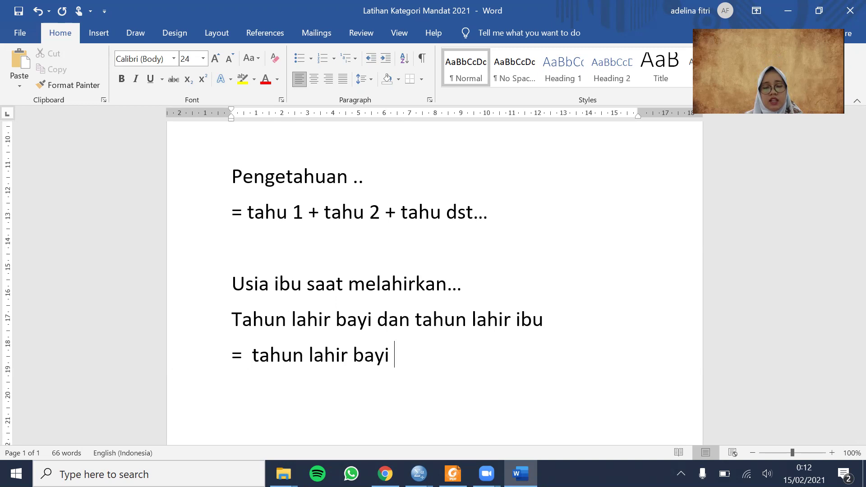
pyautogui.write('- tahun lahir ibu')
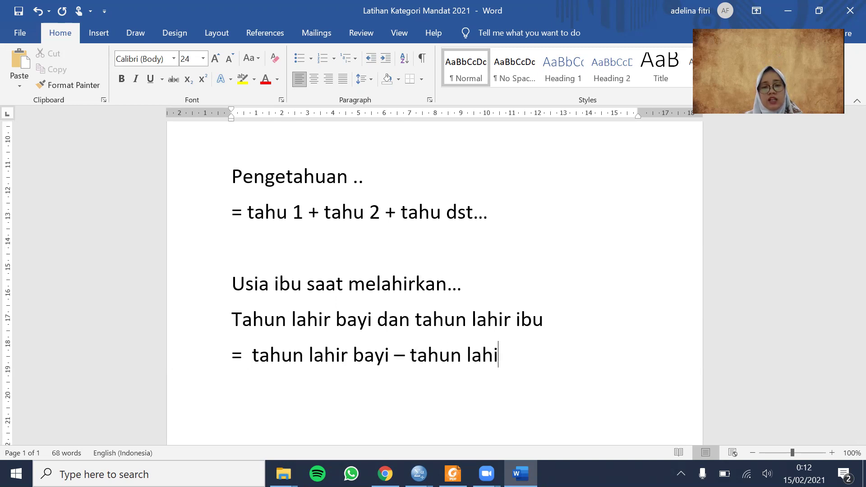
# Write the worked example under the age formula as two lines, "= 1993 – 1957" and "= 36 tahun"
pyautogui.press('Return')
pyautogui.write('= ')
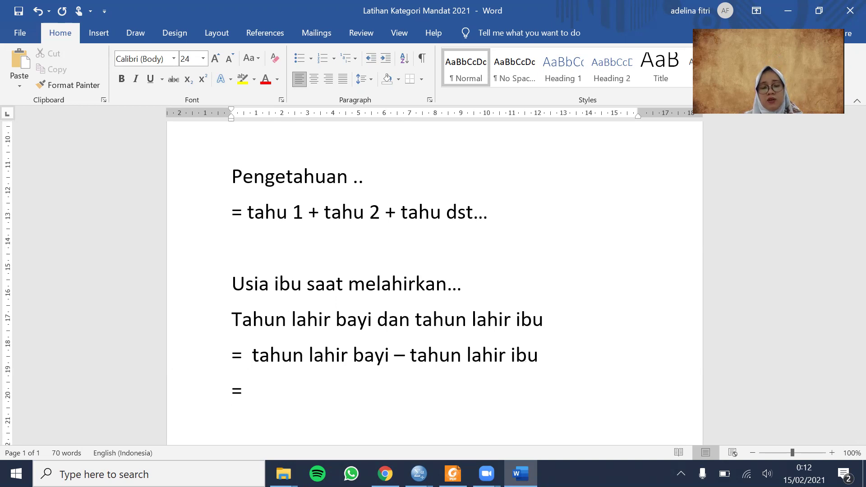
pyautogui.write('1993')
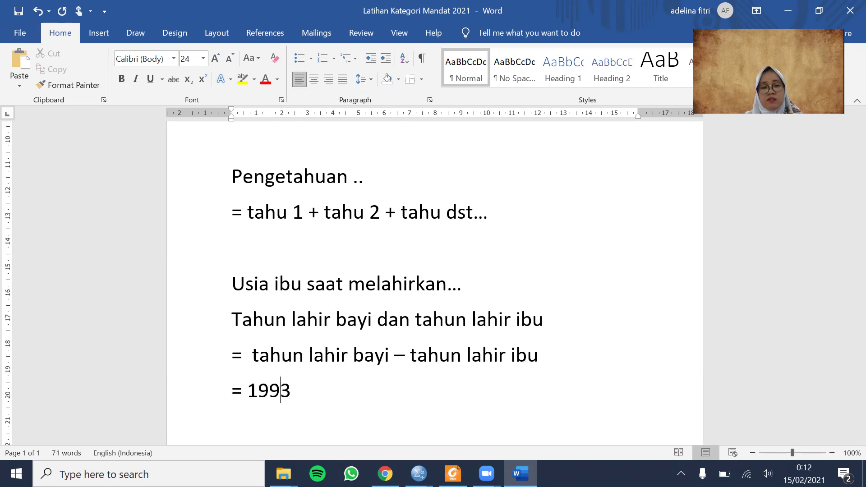
pyautogui.write(' - 1957')
pyautogui.press('Return')
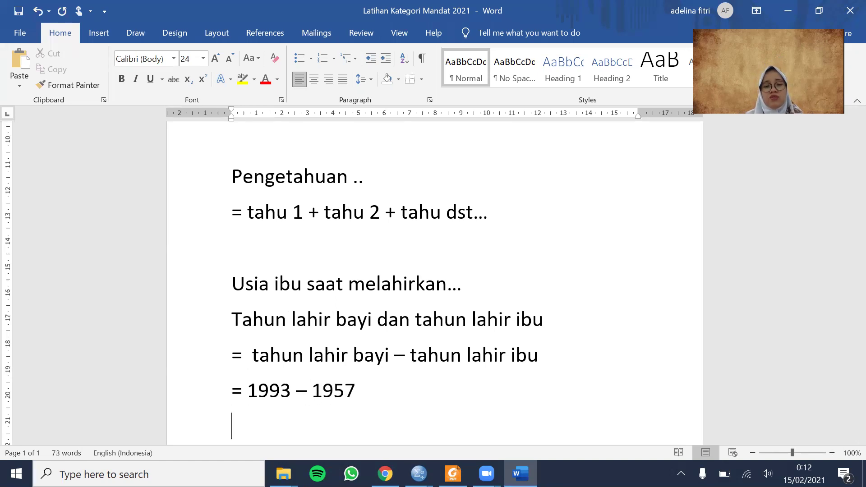
pyautogui.write('= 3')
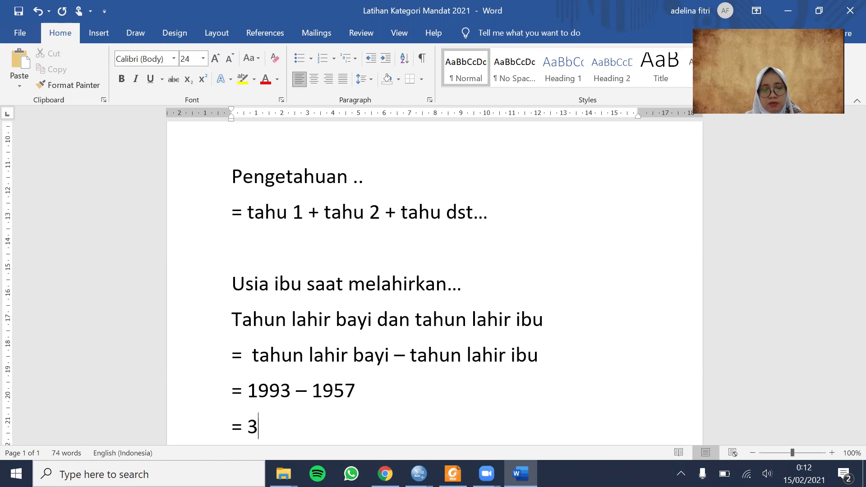
pyautogui.write('6 tahun')
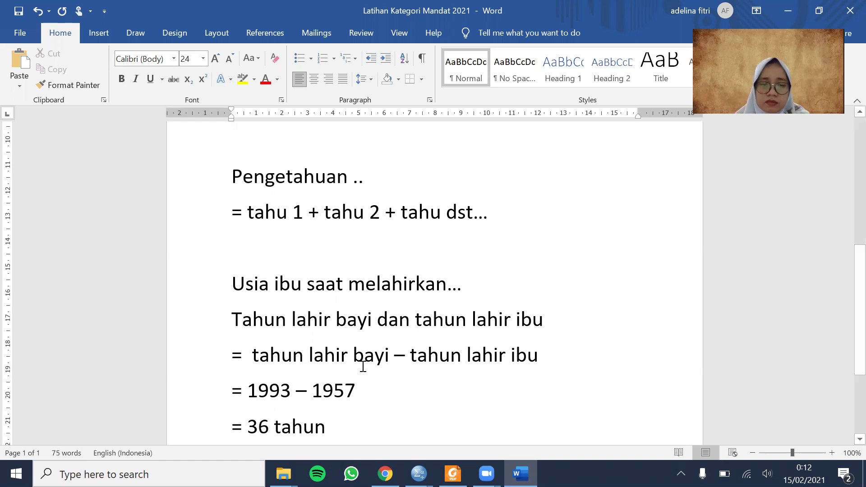
pyautogui.scroll(-2, 363, 361)
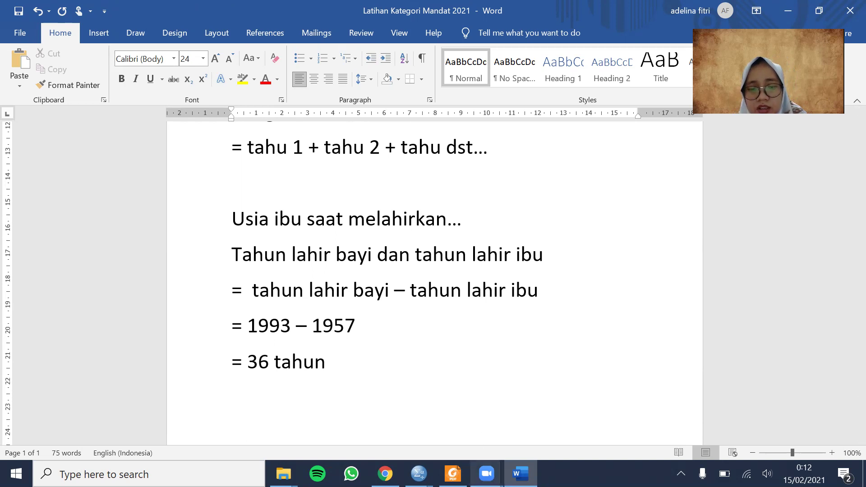
# Switch to the SPSS Data Editor and start a cleared Compute Variable definition with target variable usia_ibu_saat_melahirkan
pyautogui.moveTo(419, 474)
pyautogui.click(438, 450)
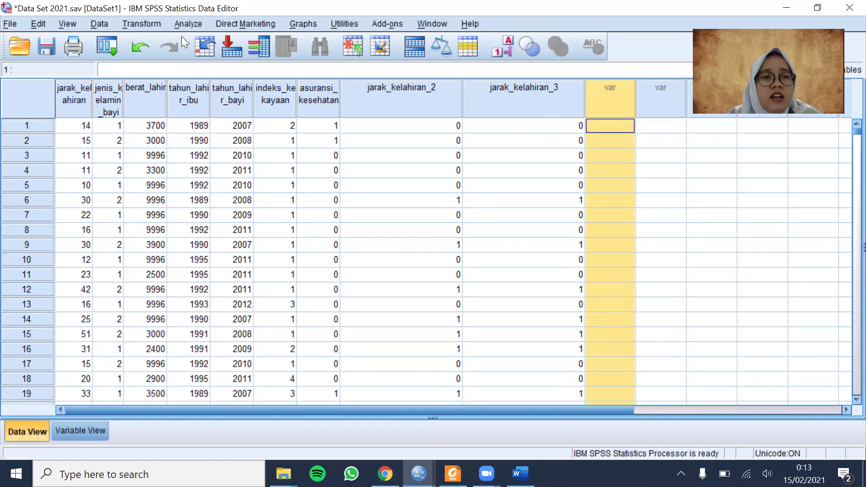
pyautogui.click(157, 22)
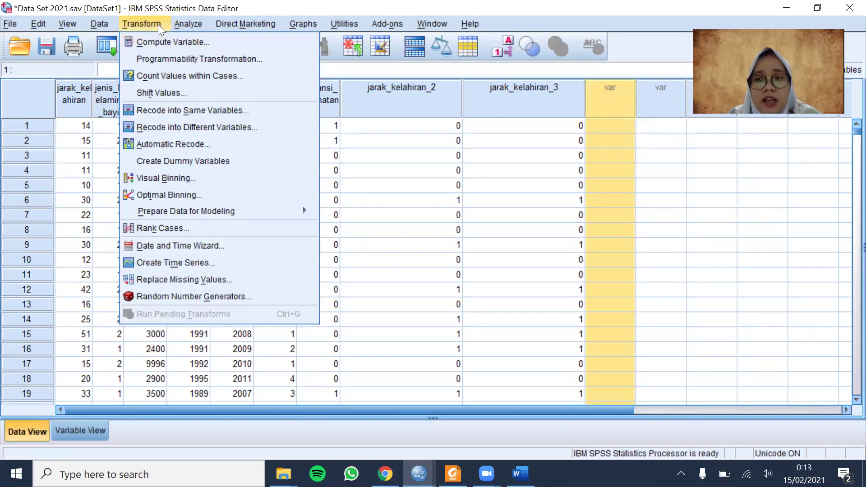
pyautogui.click(159, 37)
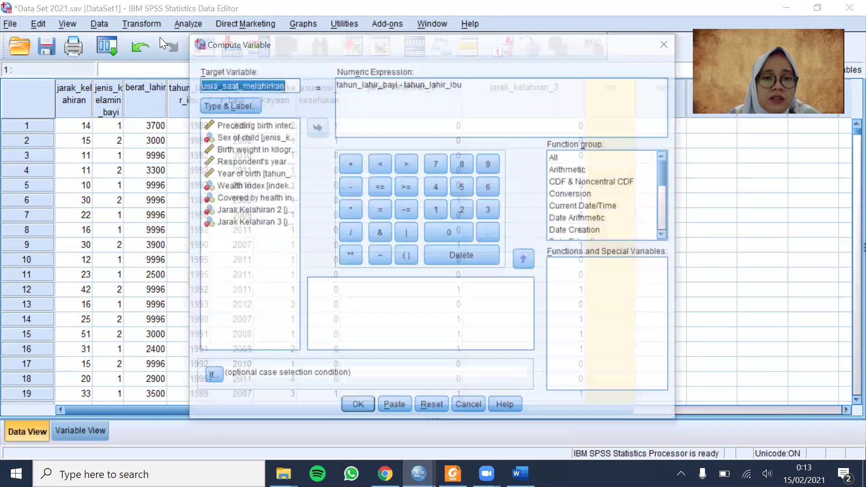
pyautogui.click(445, 408)
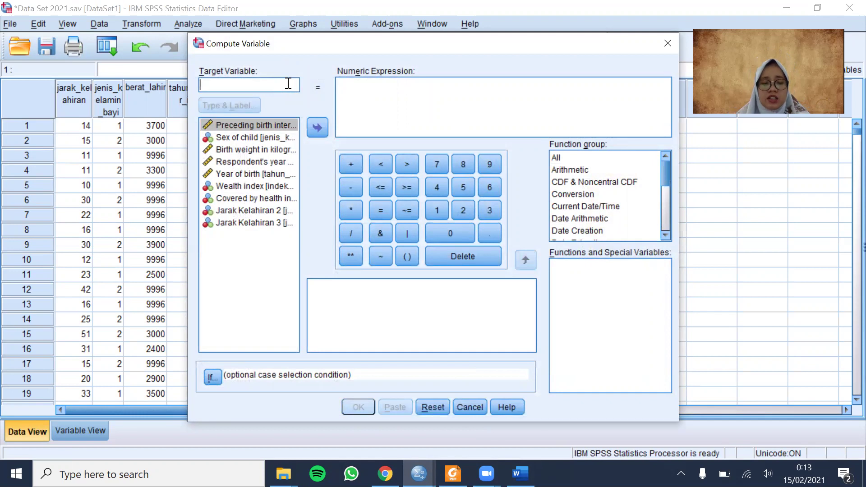
pyautogui.write('us')
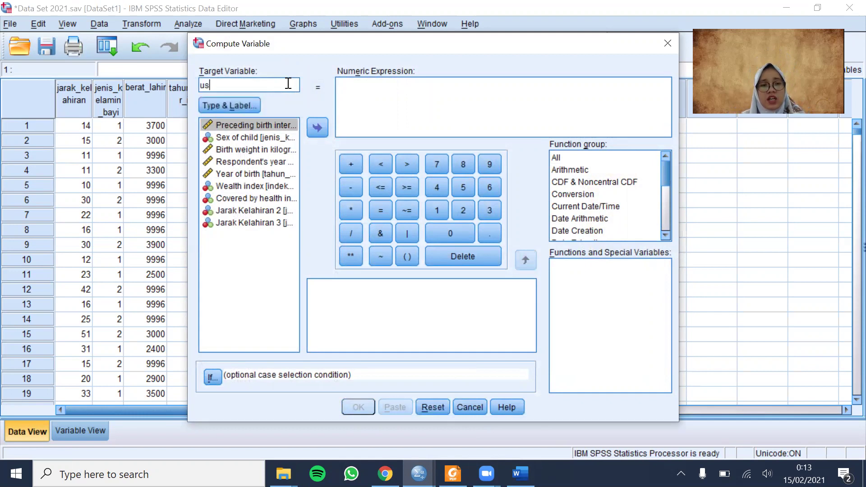
pyautogui.write('ia_ib')
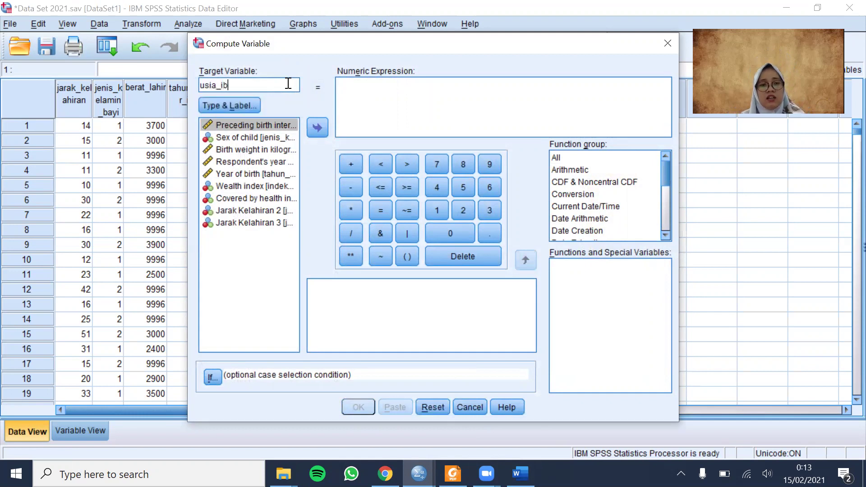
pyautogui.write('u_saat_melahirkan')
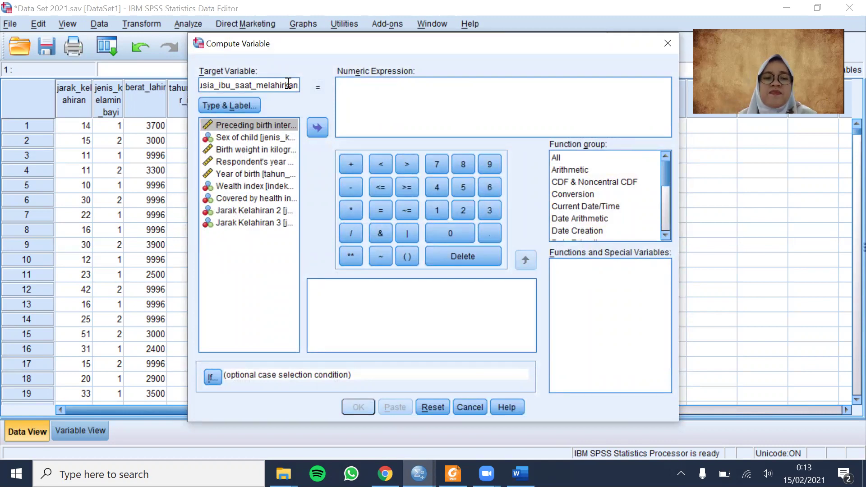
# Set the numeric expression to tahun_lahir_bayi - tahun_lahir_ibu and run the computation
pyautogui.click(281, 174)
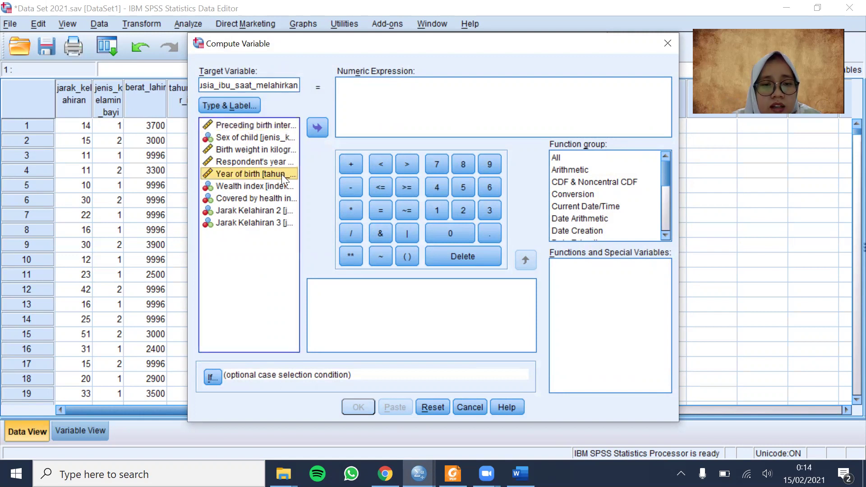
pyautogui.click(317, 129)
pyautogui.click(351, 187)
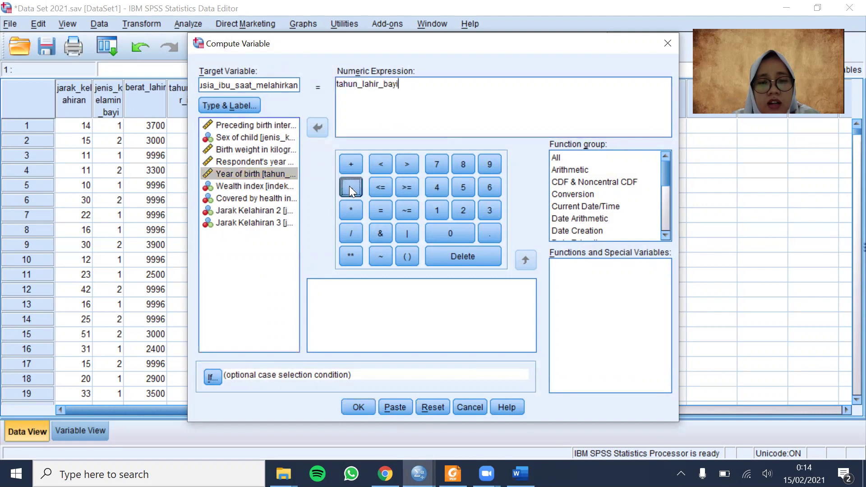
pyautogui.click(281, 162)
pyautogui.click(319, 130)
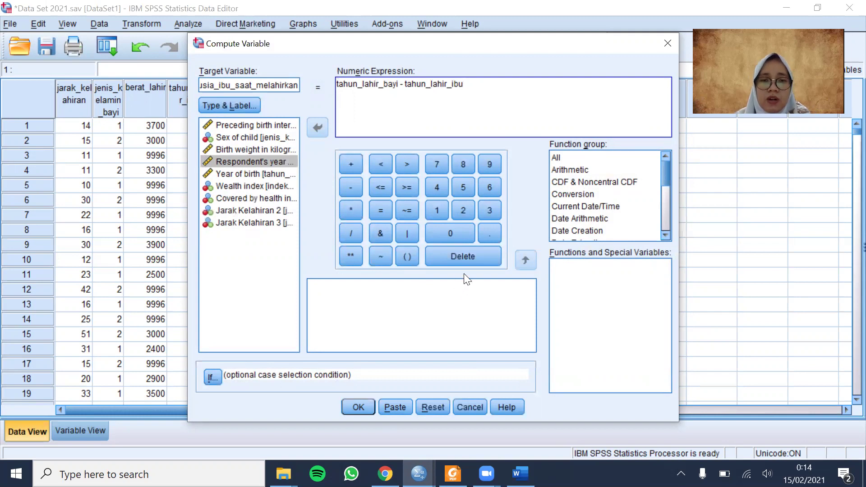
pyautogui.click(359, 407)
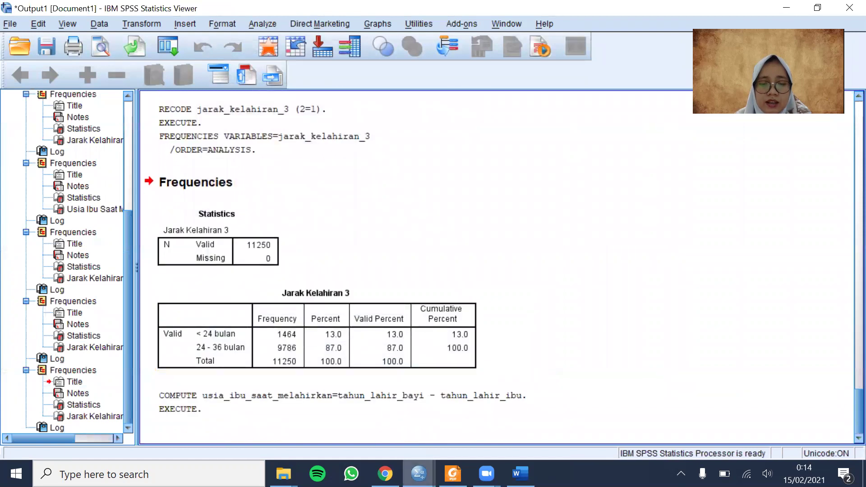
# Return to the Data Editor, view the new usia_ibu_saat_melahirkan column and set that variable's decimals to 0
pyautogui.moveTo(419, 474)
pyautogui.click(454, 428)
pyautogui.moveTo(447, 412); pyautogui.dragTo(539, 401)
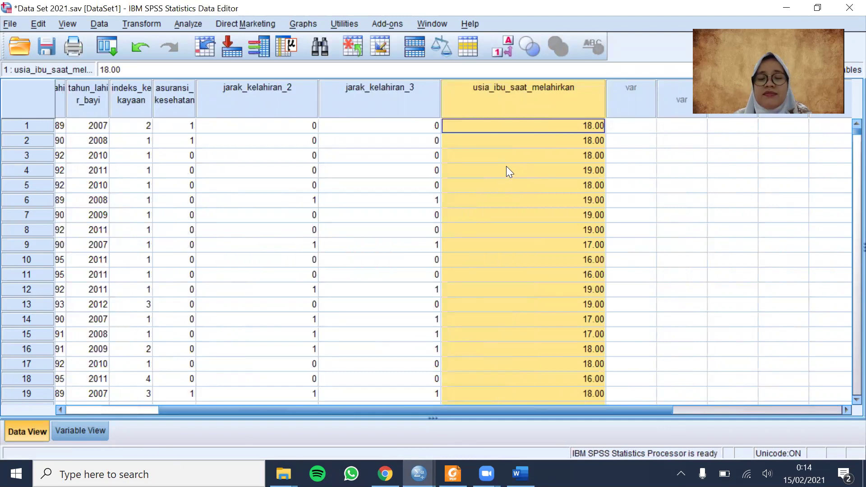
pyautogui.moveTo(521, 409); pyautogui.dragTo(347, 411)
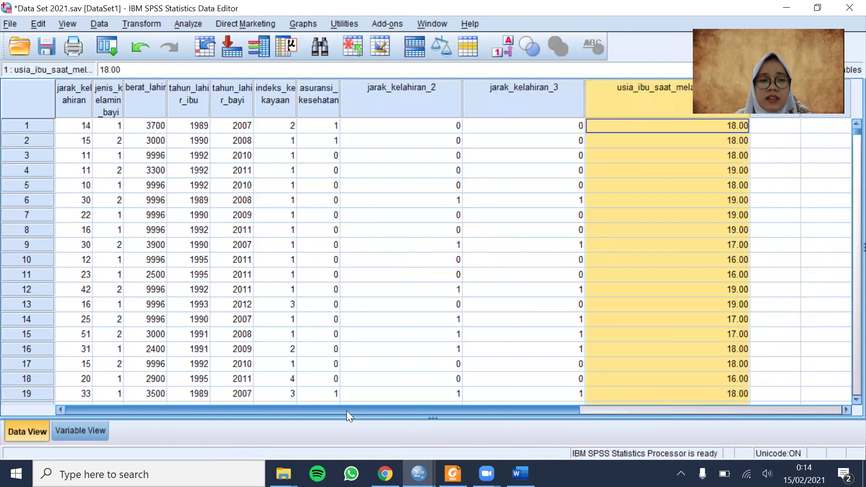
pyautogui.moveTo(429, 410); pyautogui.dragTo(519, 409)
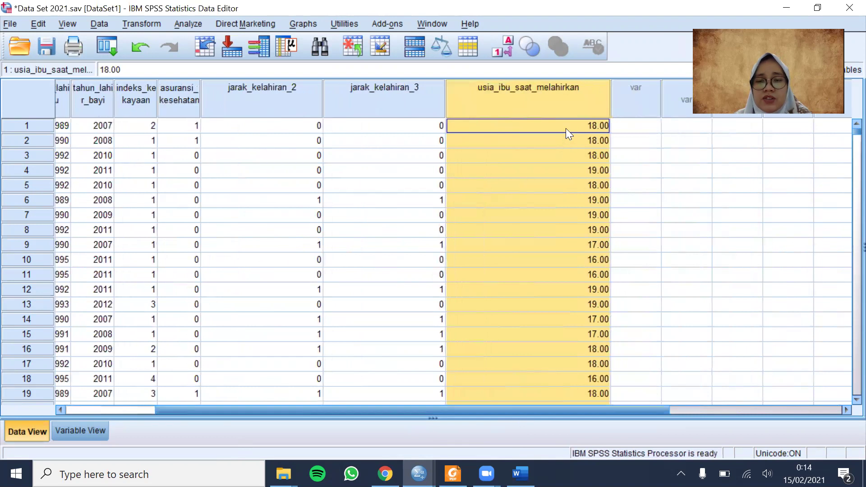
pyautogui.click(81, 430)
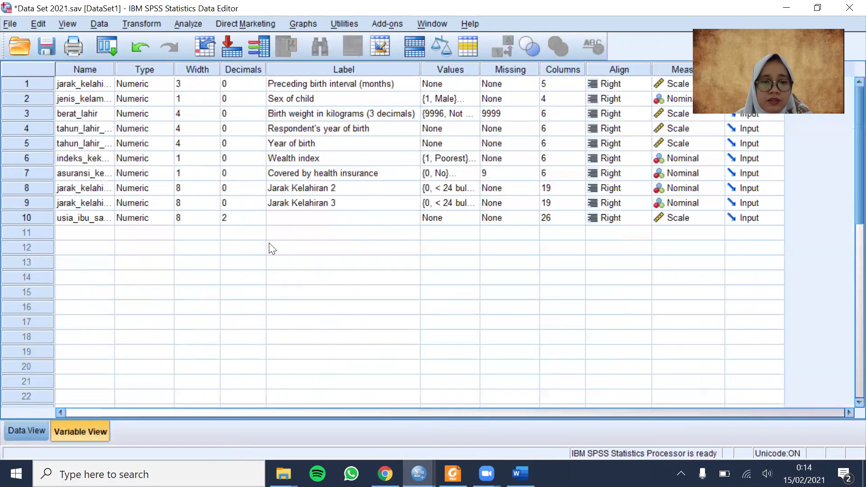
pyautogui.click(253, 218)
pyautogui.click(260, 222)
pyautogui.click(260, 221)
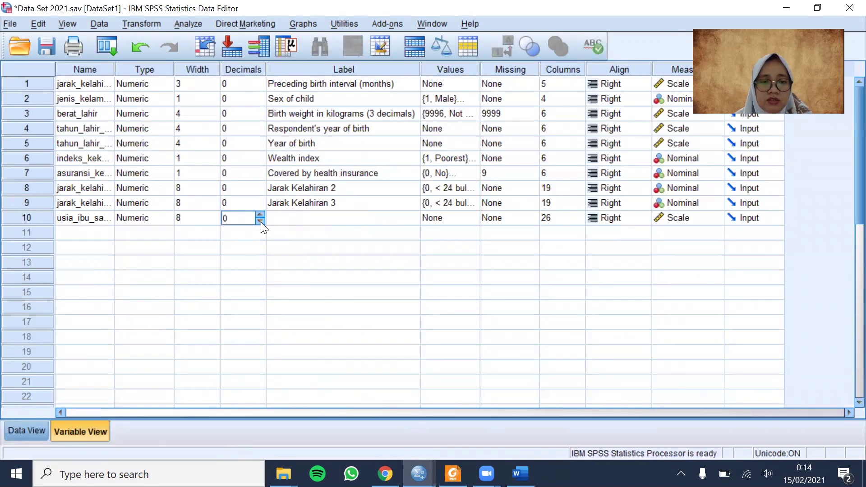
# Label the usia_ibu_saat_melahirkan variable "Usia Ibu Saat Melahirkan Numerik"
pyautogui.click(295, 220)
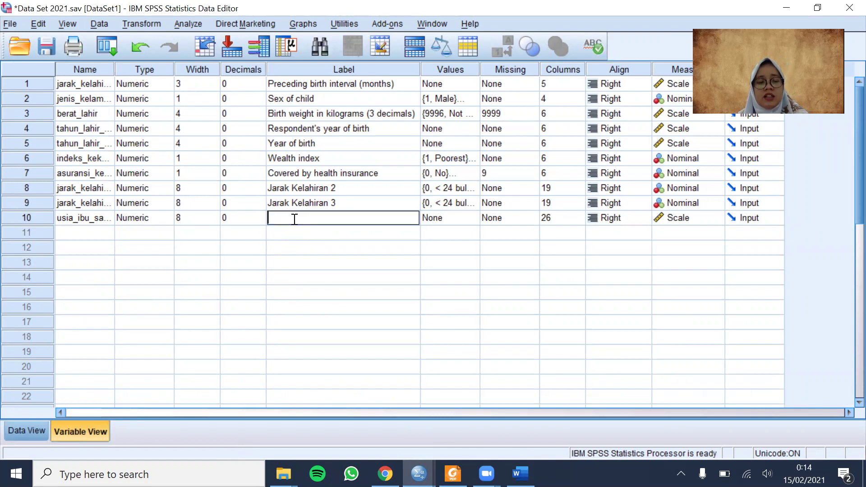
pyautogui.write('usia')
pyautogui.press('BackSpace')
pyautogui.press('BackSpace')
pyautogui.press('BackSpace')
pyautogui.press('BackSpace')
pyautogui.write('U')
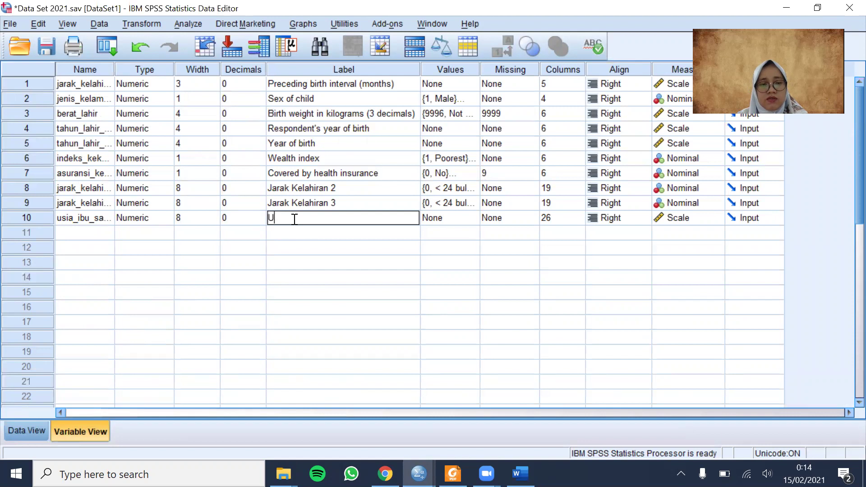
pyautogui.write('sia Ibu S')
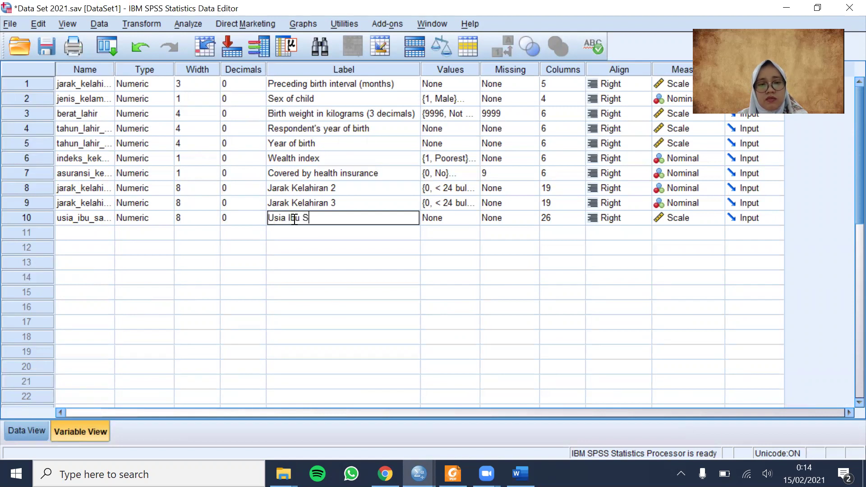
pyautogui.write('aat Melahirkan')
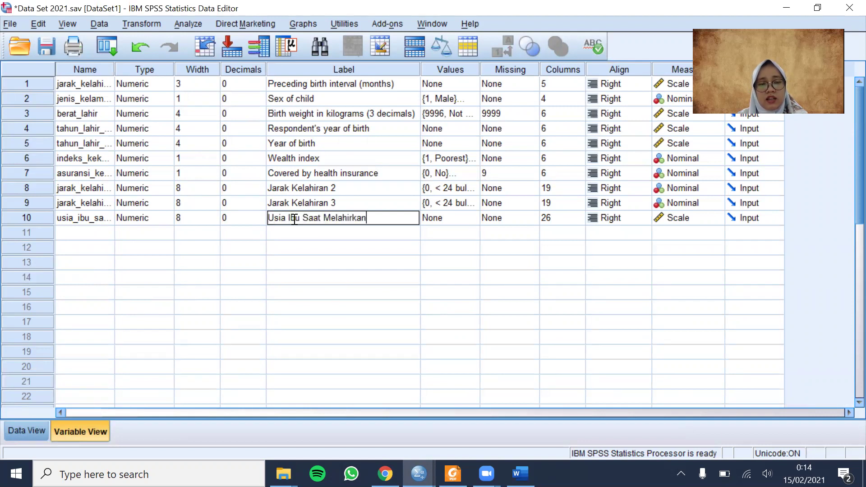
pyautogui.write(' Numerik')
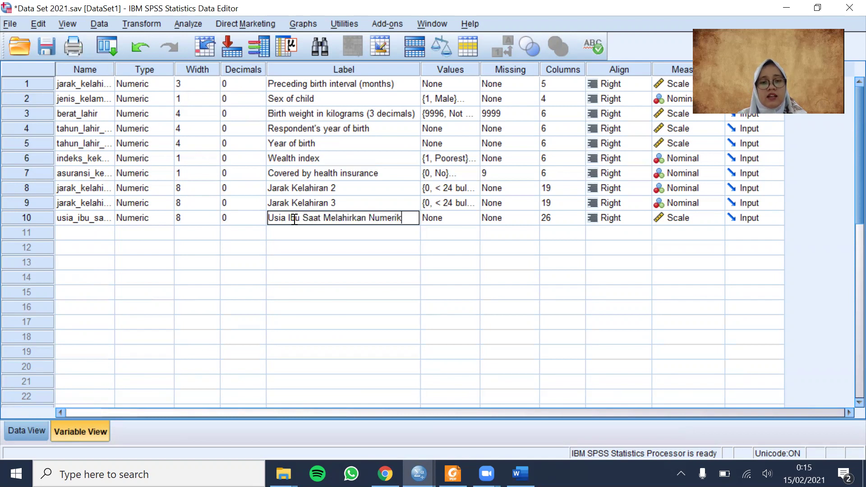
pyautogui.press('Return')
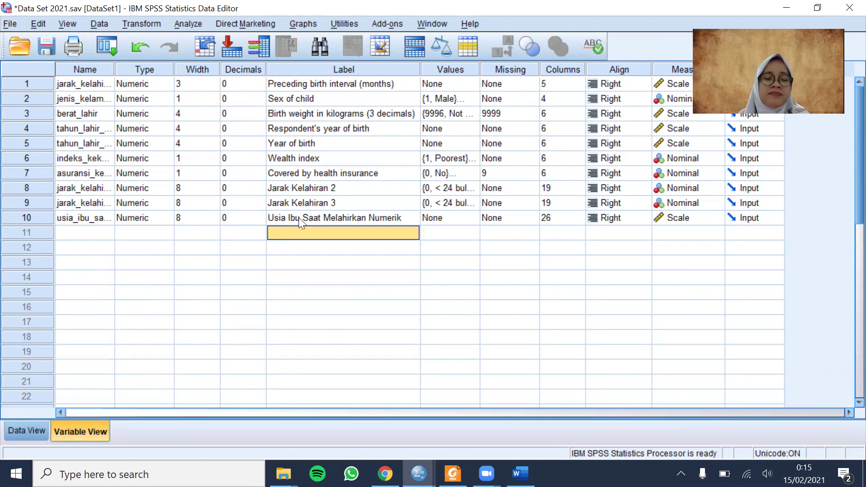
# Review the usia_ibu_saat_melahirkan values in the case data
pyautogui.click(28, 434)
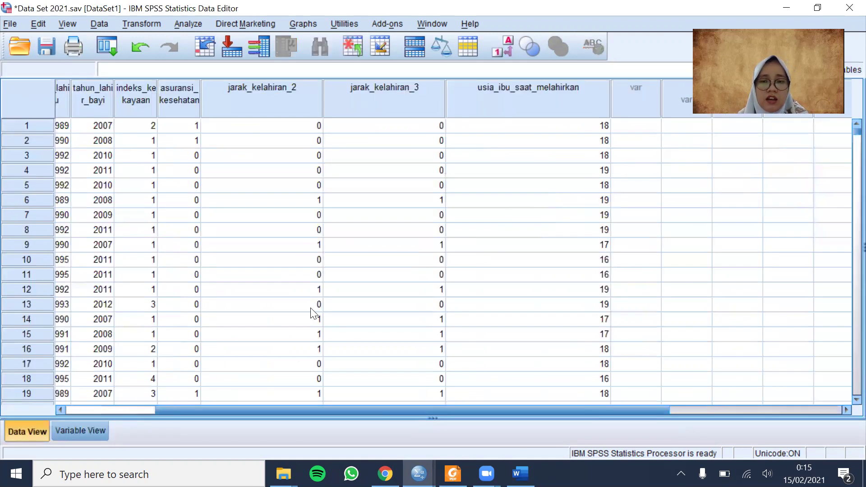
pyautogui.scroll(-5, 573, 199)
pyautogui.scroll(5, 572, 199)
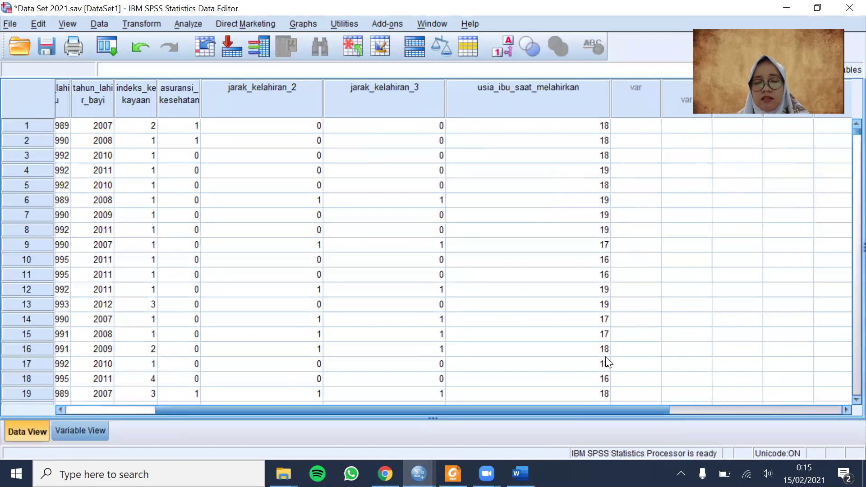
# Switch to the Word notes and add the category line "0 = < 20 tahun" below the age calculation, after a blank line
pyautogui.click(521, 474)
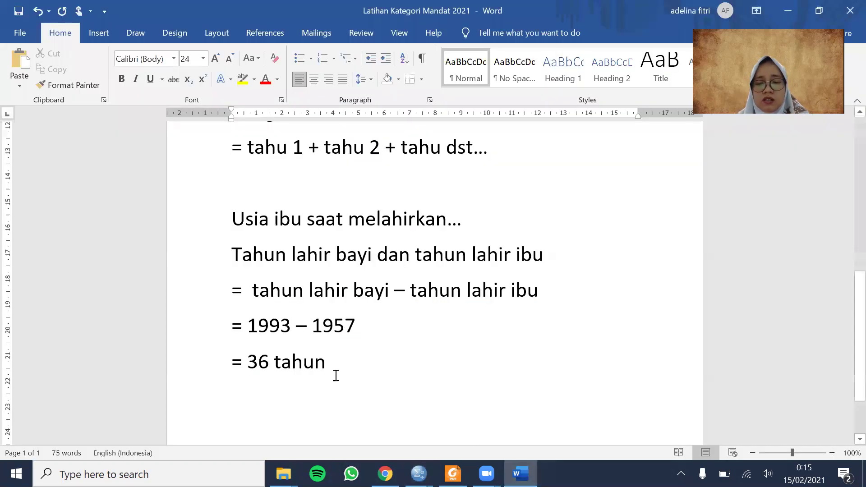
pyautogui.press('Return')
pyautogui.press('Return')
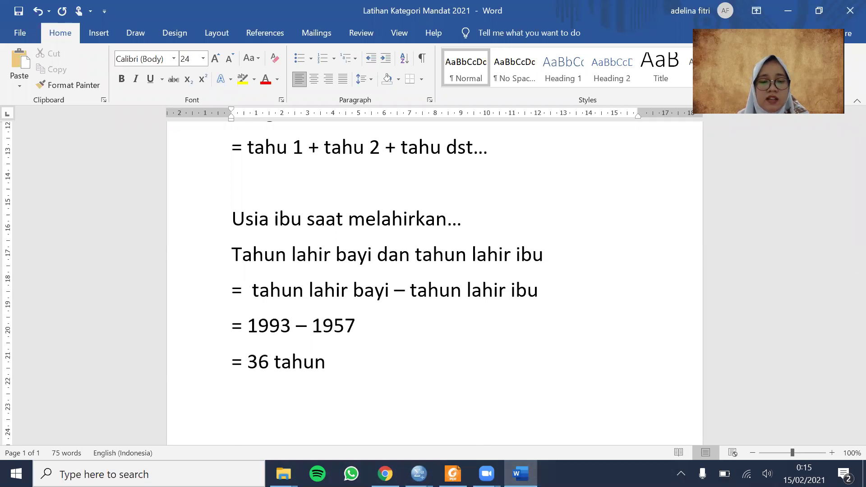
pyautogui.scroll(-2, 328, 392)
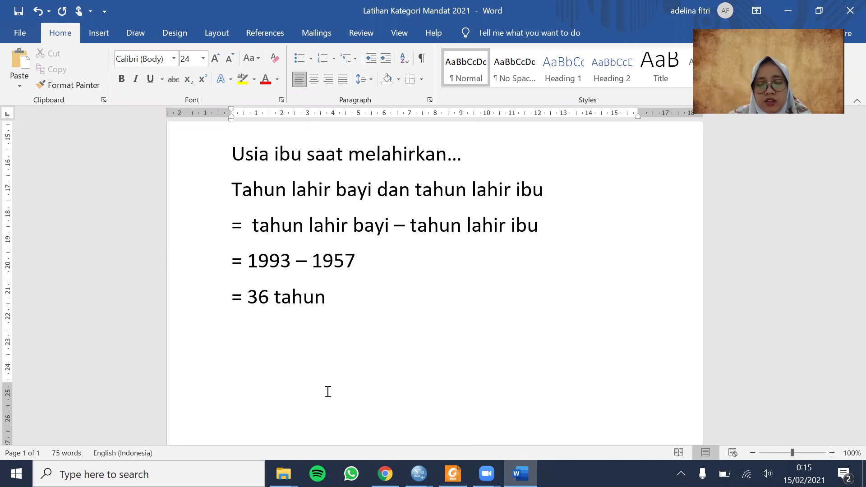
pyautogui.write('0 = ')
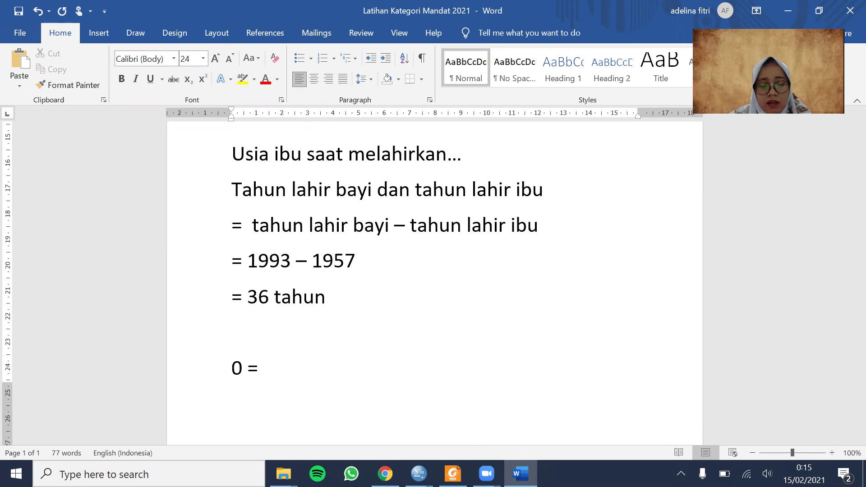
pyautogui.write('< 2')
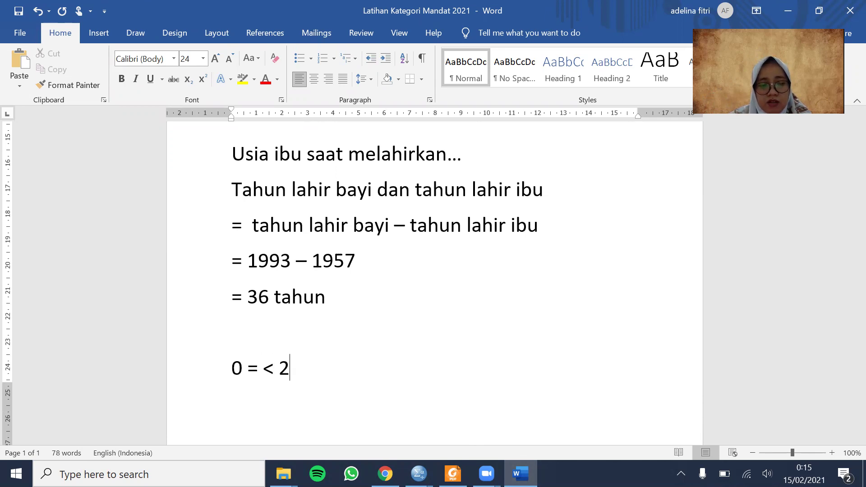
pyautogui.write('0 tahun')
# Start the category 1 line and add blank space above the category list so both lines sit together on the second page
pyautogui.press('Return')
pyautogui.press('Return')
pyautogui.press('Return')
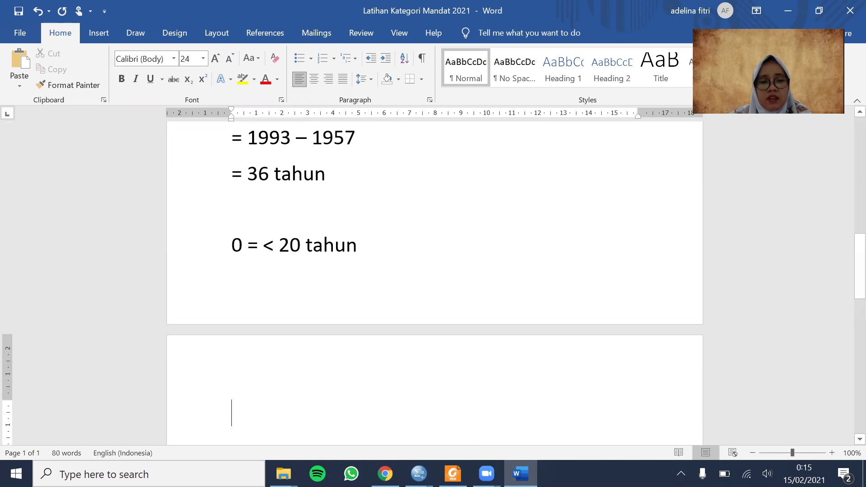
pyautogui.write('1')
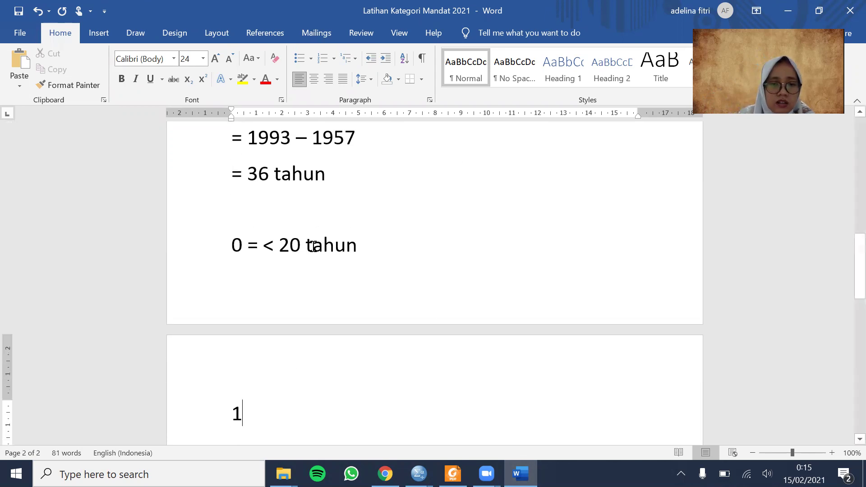
pyautogui.click(311, 226)
pyautogui.press('Return')
pyautogui.scroll(-3, 310, 358)
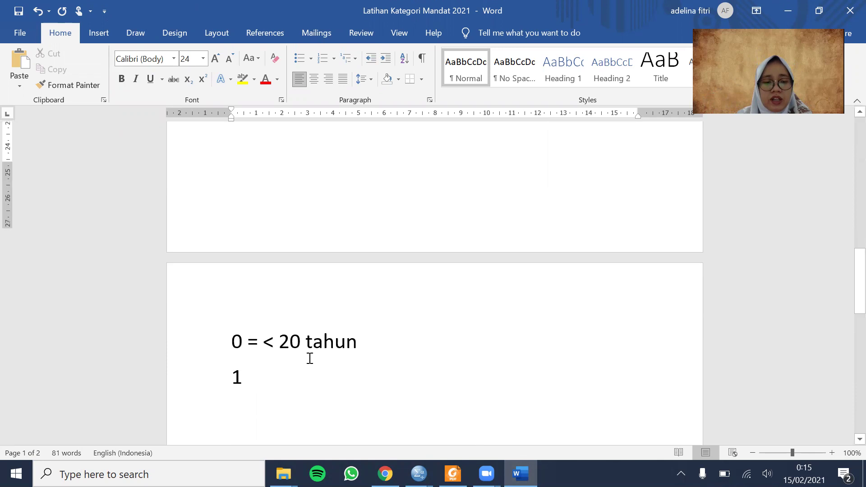
# Complete the category list with "1 = 20 – 35 tahun" and "2 = > 35 tahun", and highlight the < and > signs for review
pyautogui.click(261, 311)
pyautogui.write('= ')
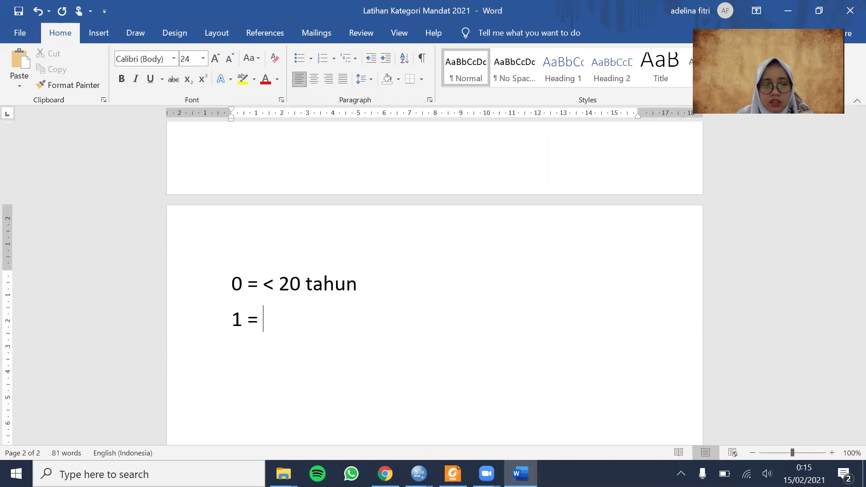
pyautogui.write('20 - 35 tahun')
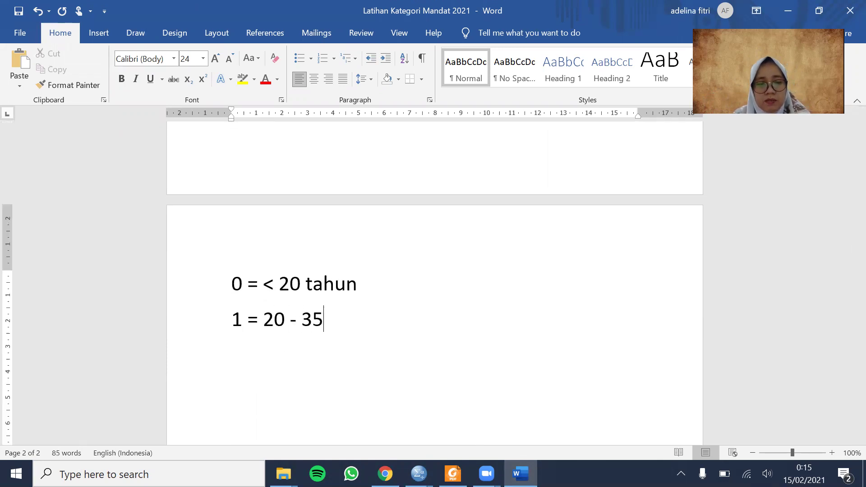
pyautogui.press('Return')
pyautogui.write('2 ')
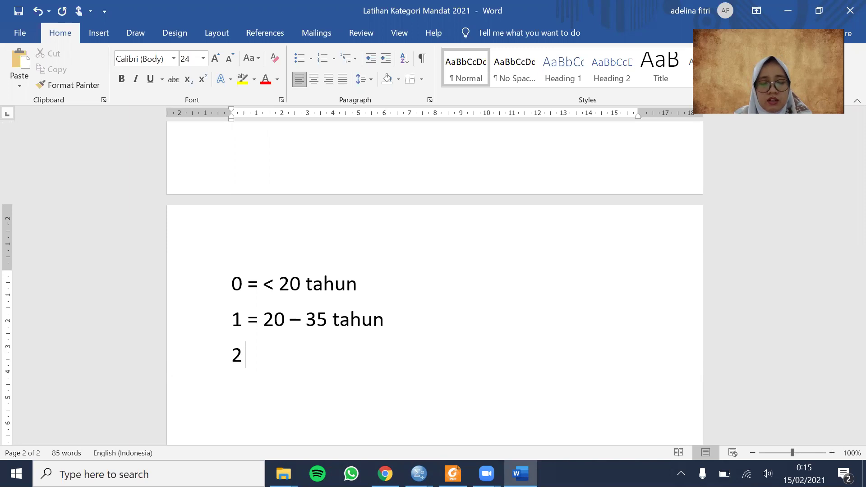
pyautogui.write('= > 35 tahun')
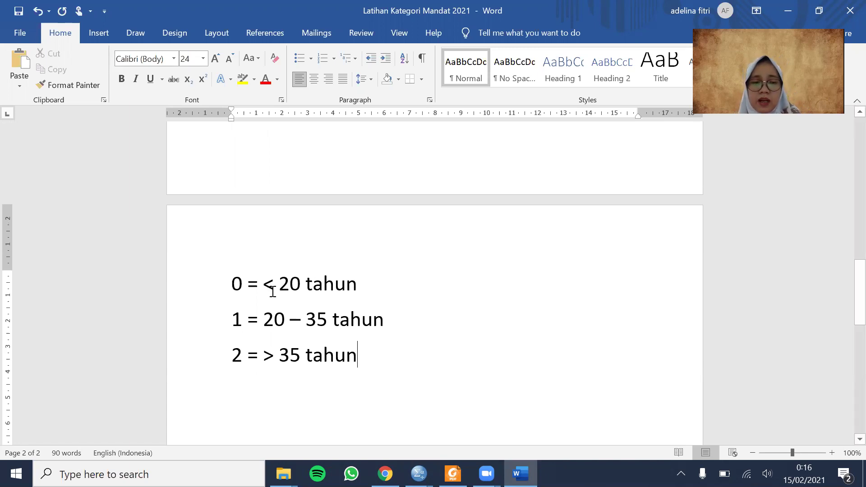
pyautogui.moveTo(264, 285); pyautogui.dragTo(274, 286)
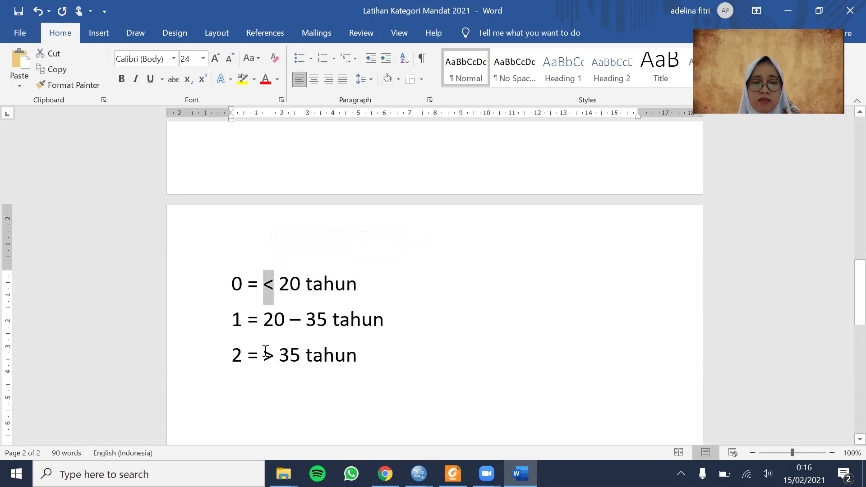
pyautogui.moveTo(263, 357); pyautogui.dragTo(273, 357)
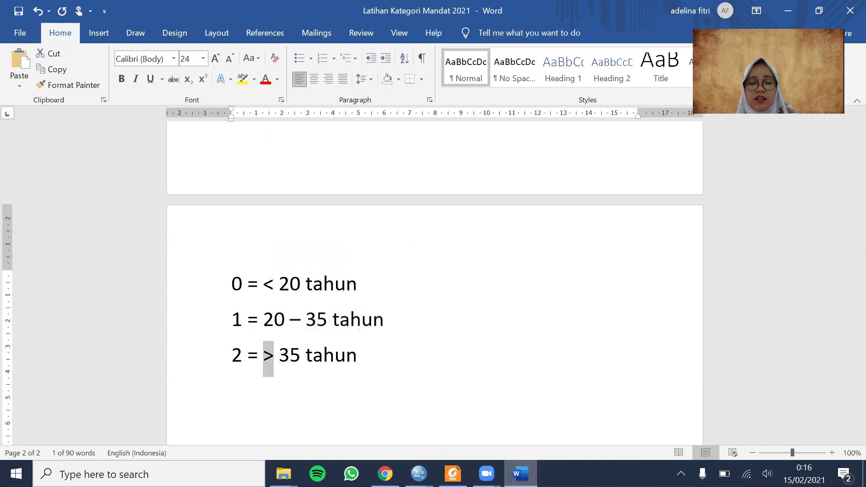
# Switch to SPSS, reset the Recode into Different Variables settings and use usia_ibu_saat_melahirkan as the input variable
pyautogui.hotkey('alt', 'Tab')
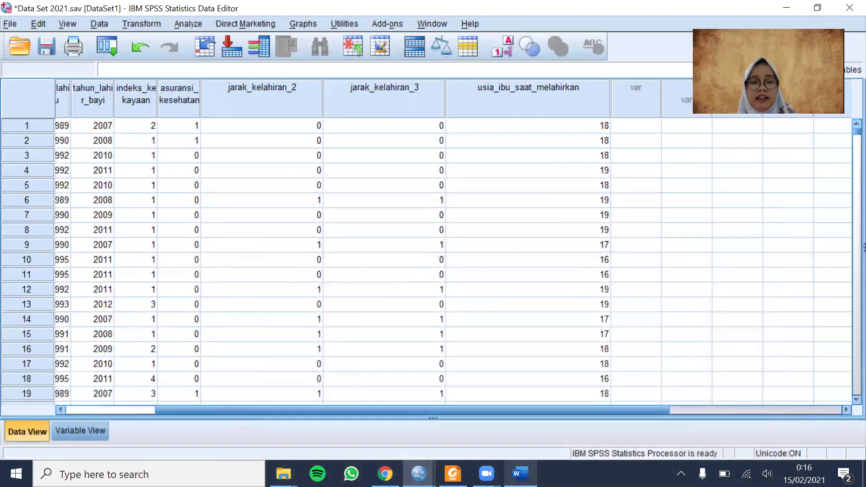
pyautogui.click(145, 28)
pyautogui.click(177, 125)
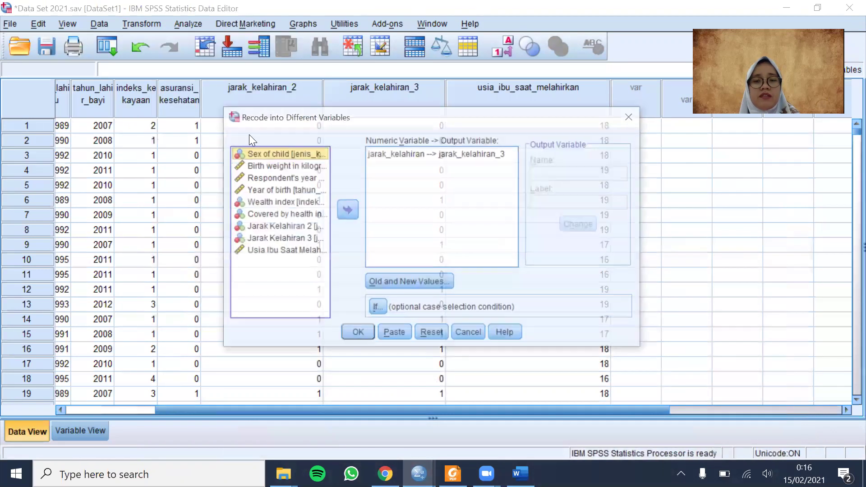
pyautogui.click(431, 333)
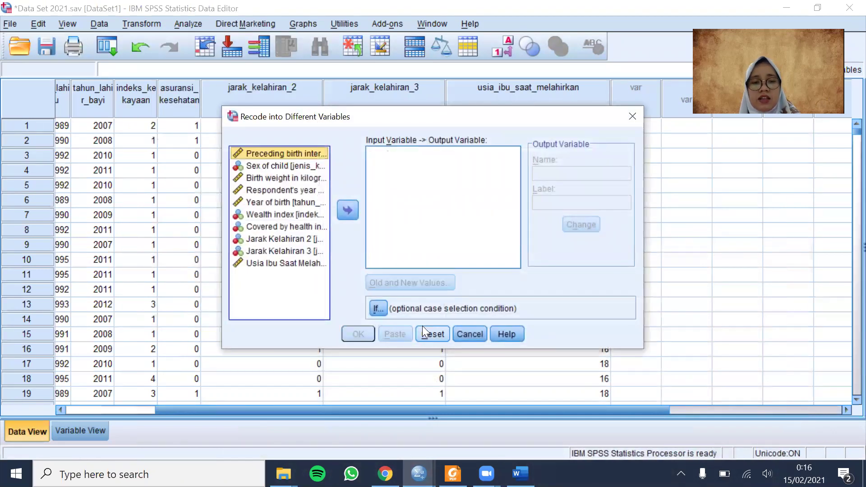
pyautogui.click(305, 264)
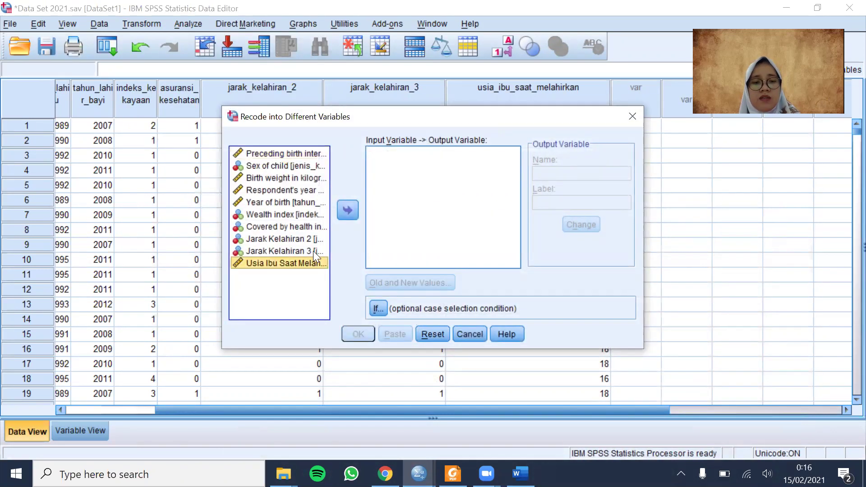
pyautogui.click(346, 211)
# Name the output variable usia_saat_melahirkan_3, label it "Usia Saat Melahirkan 3" and apply the change
pyautogui.click(550, 173)
pyautogui.write('u')
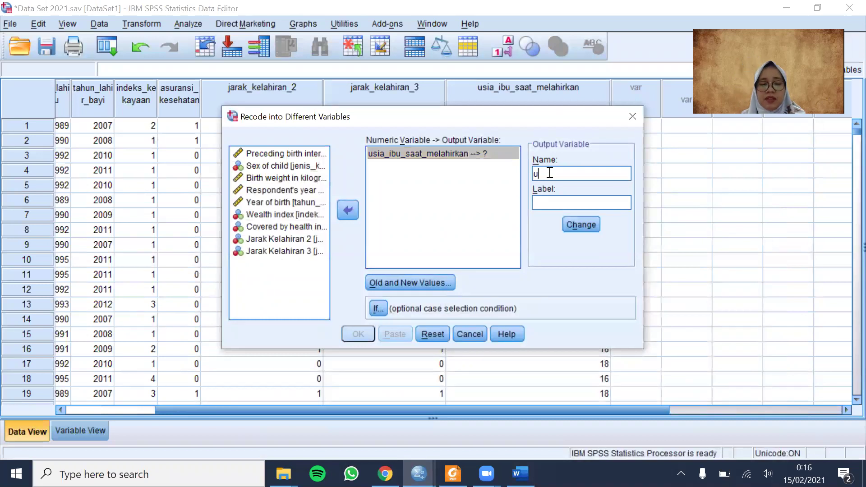
pyautogui.write('sia_saat_melahirkan_3')
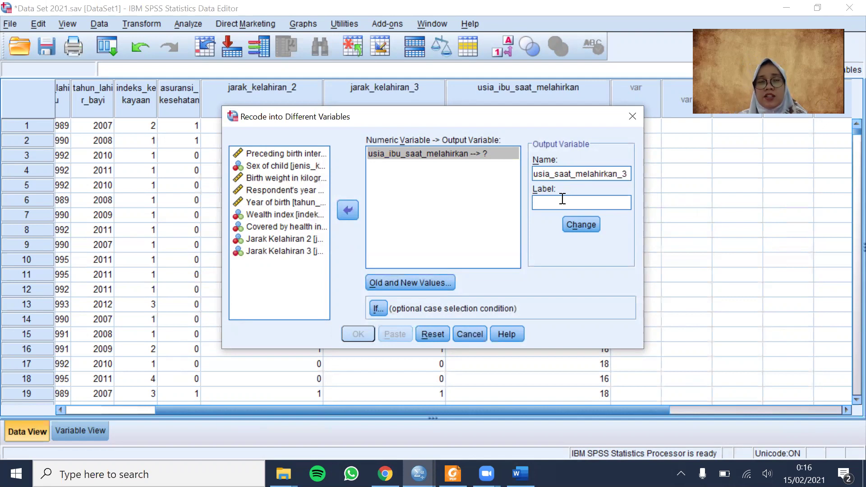
pyautogui.write('Us')
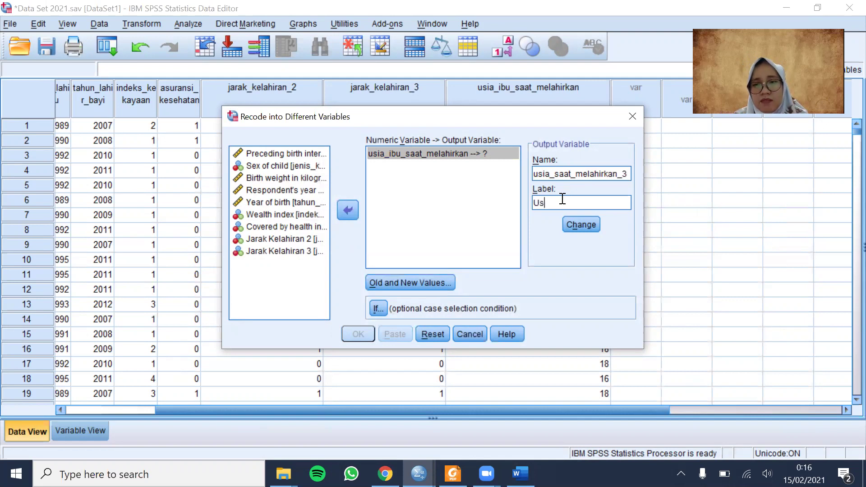
pyautogui.write('ia Saat')
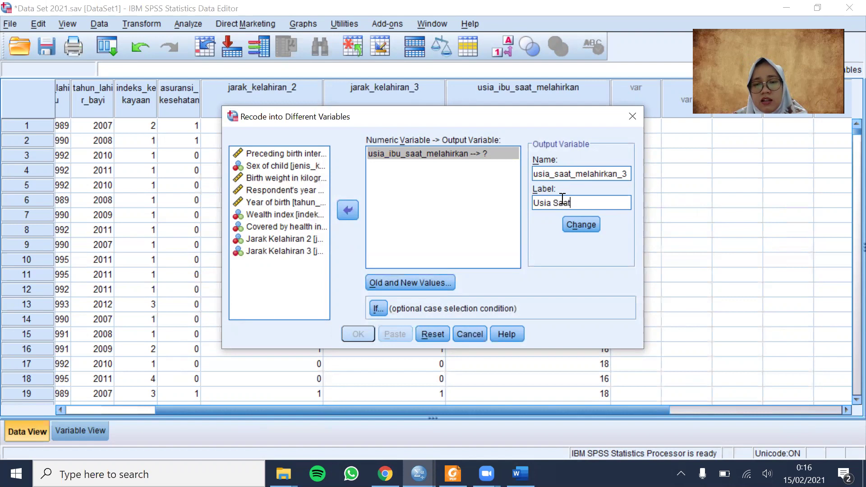
pyautogui.write(' Melh')
pyautogui.write('irkan 3')
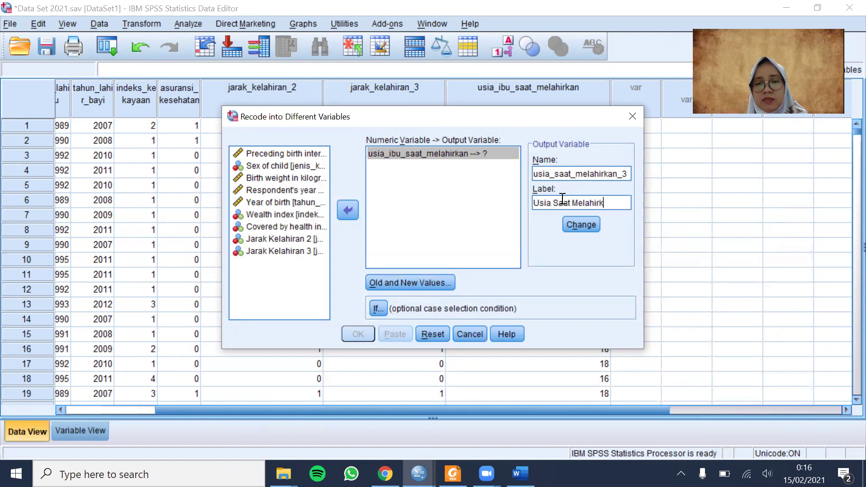
pyautogui.click(575, 221)
# Define the old and new values so that the range from lowest through 19 is recoded as 0
pyautogui.click(432, 287)
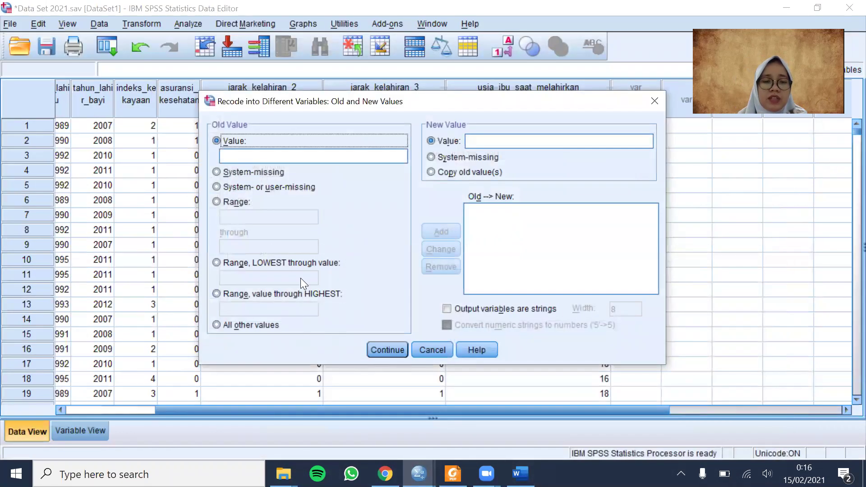
pyautogui.click(300, 277)
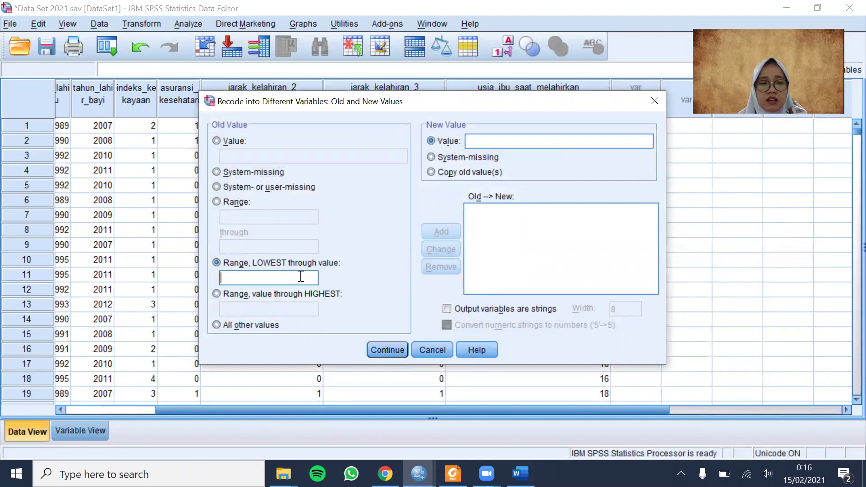
pyautogui.write('19')
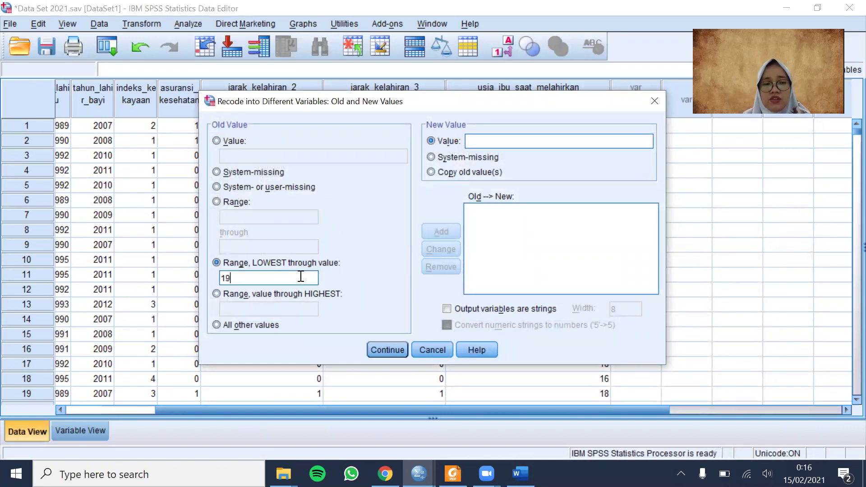
pyautogui.click(475, 145)
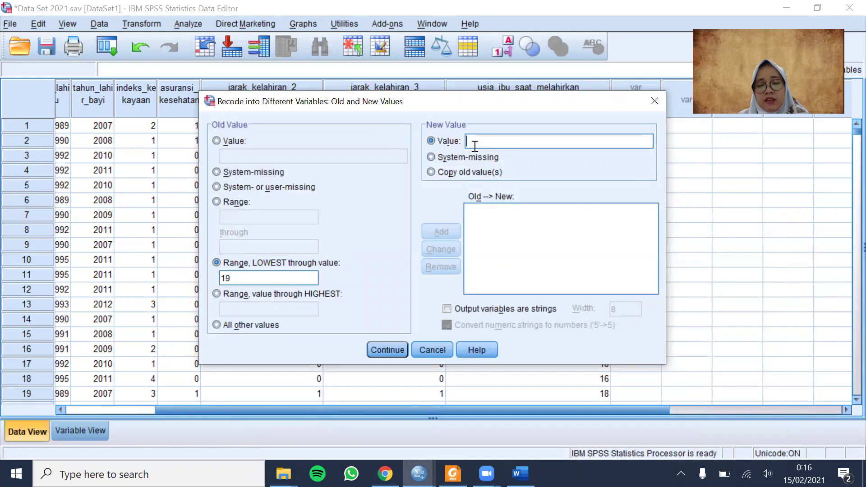
pyautogui.write('0')
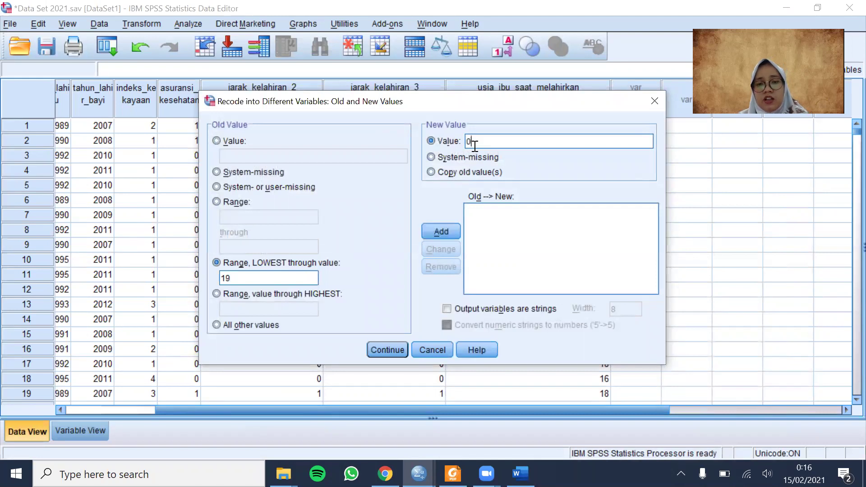
pyautogui.click(441, 231)
# Check the category notes in Word, return to SPSS and add a recode of the range 20 through 35 as 1
pyautogui.click(520, 474)
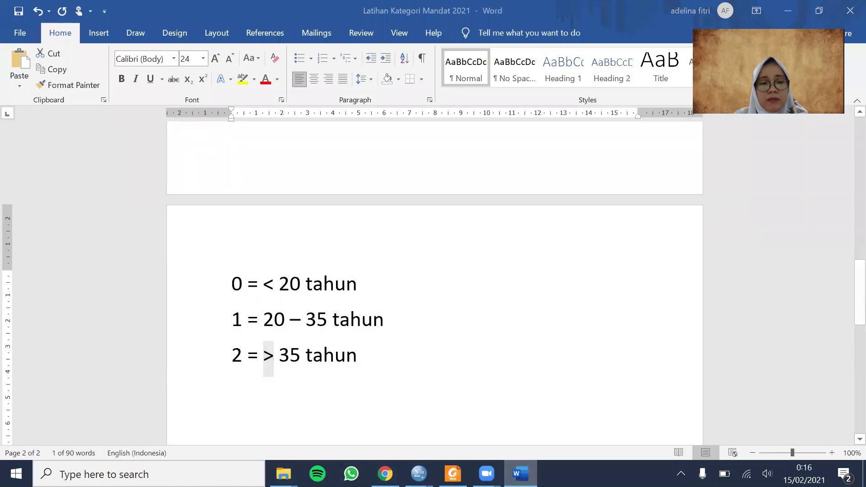
pyautogui.click(419, 474)
pyautogui.click(239, 203)
pyautogui.click(247, 217)
pyautogui.write('20')
pyautogui.click(256, 251)
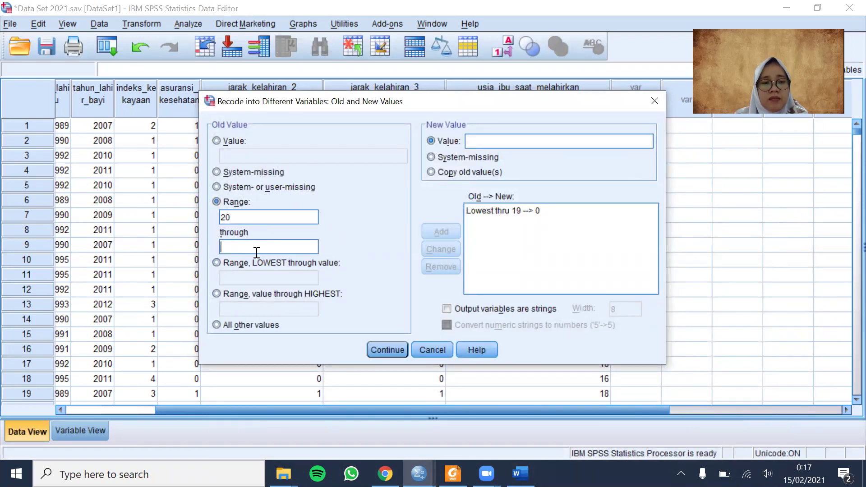
pyautogui.write('35')
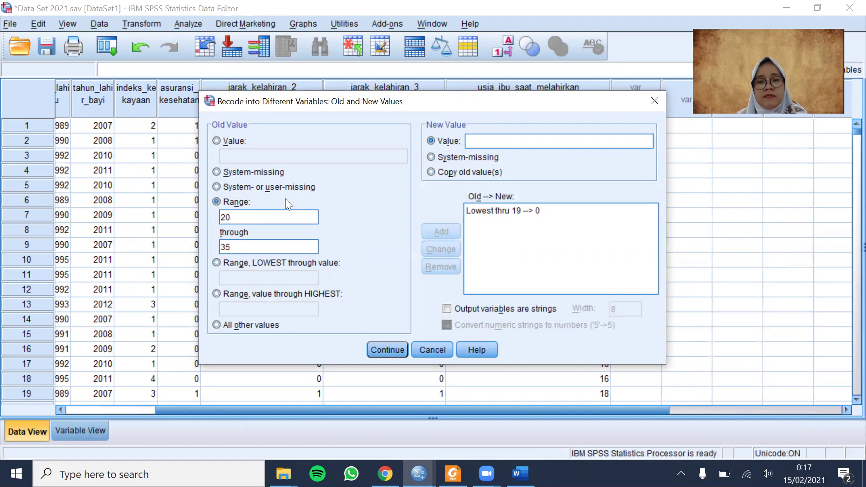
pyautogui.click(472, 141)
pyautogui.write('1')
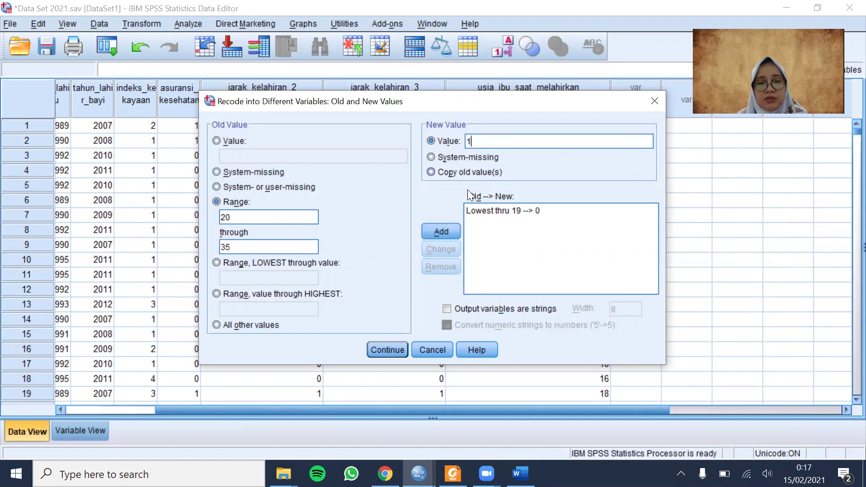
pyautogui.click(450, 229)
# Check the third category in the Word notes, return to SPSS and add a recode of 36 through highest as 2
pyautogui.click(520, 474)
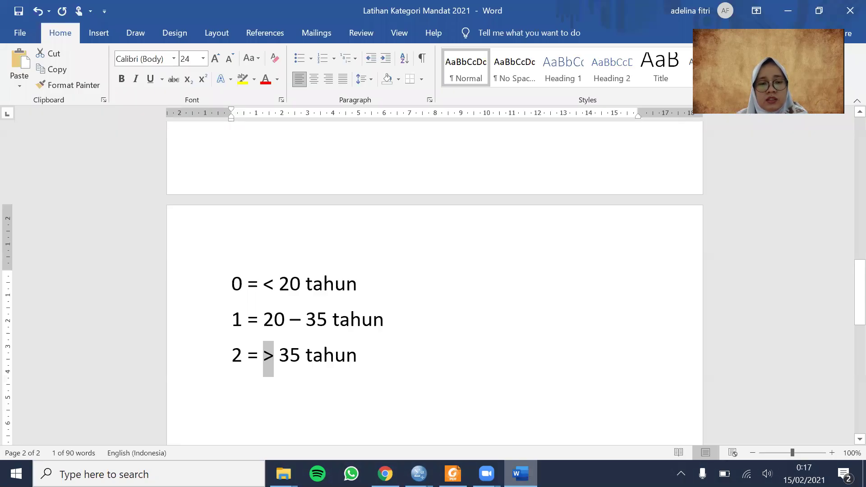
pyautogui.hotkey('alt', 'Tab')
pyautogui.click(245, 294)
pyautogui.click(258, 309)
pyautogui.write('36')
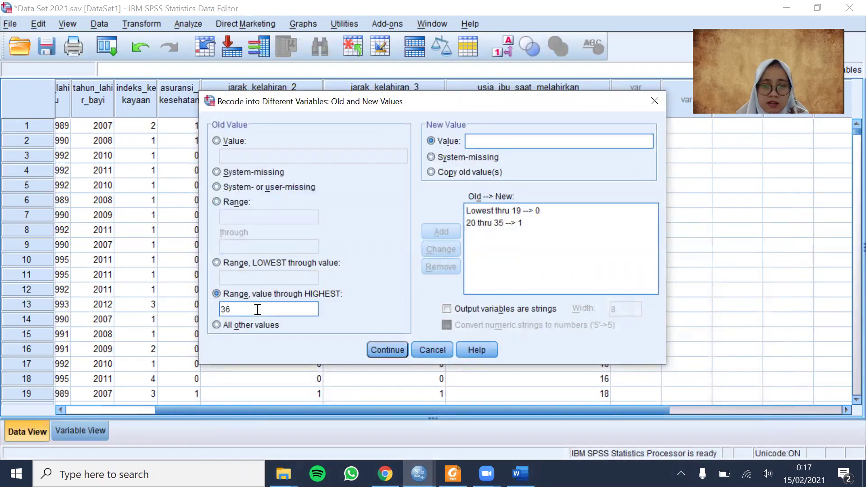
pyautogui.click(481, 143)
pyautogui.write('2')
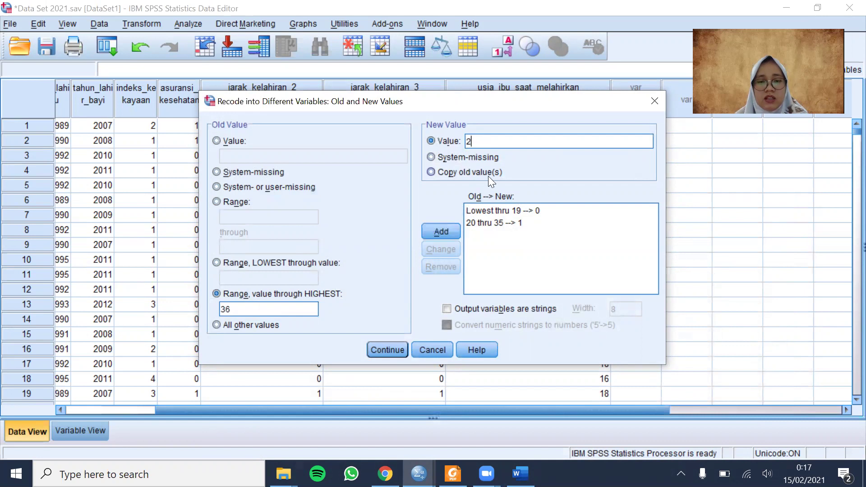
pyautogui.click(458, 231)
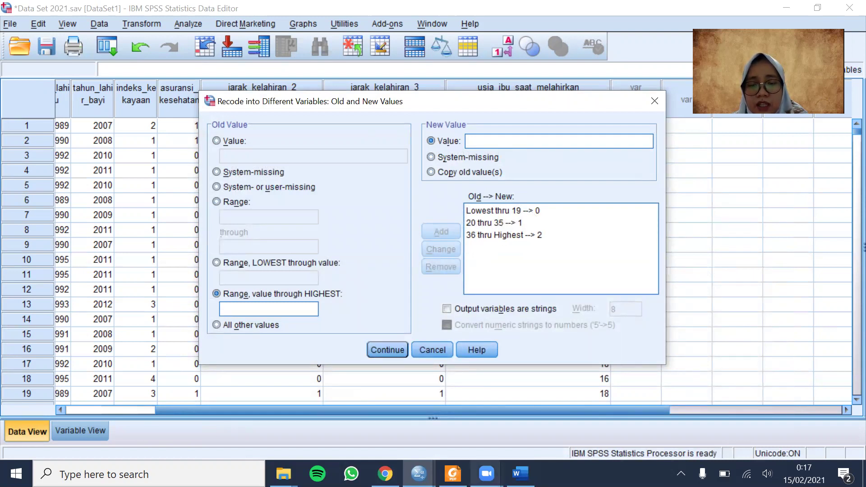
# Compare the recode rules with the category notes in Word, return to SPSS and run the recode
pyautogui.click(520, 473)
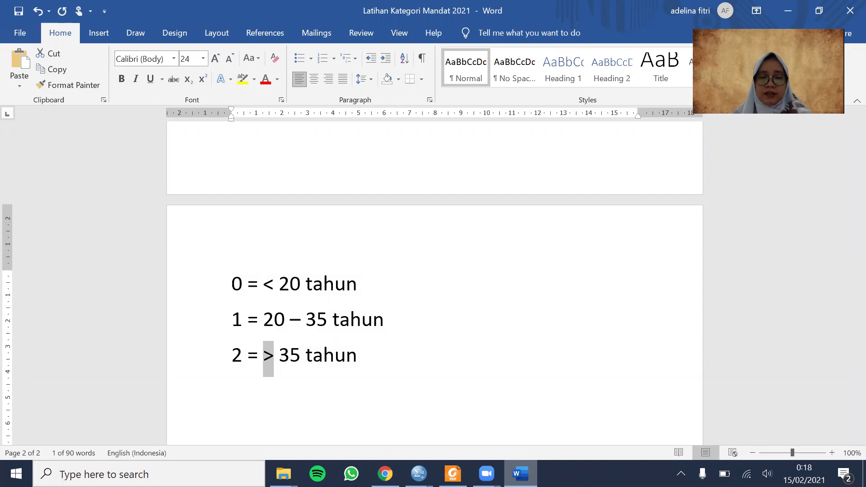
pyautogui.hotkey('alt', 'Tab')
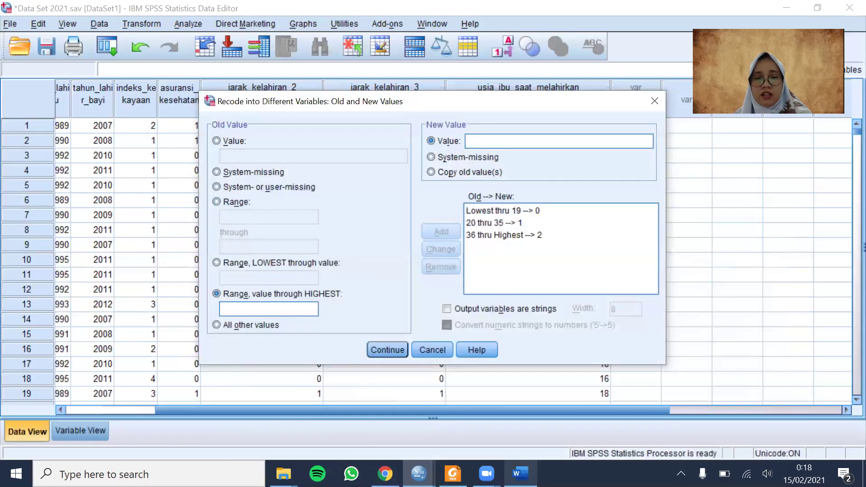
pyautogui.click(381, 346)
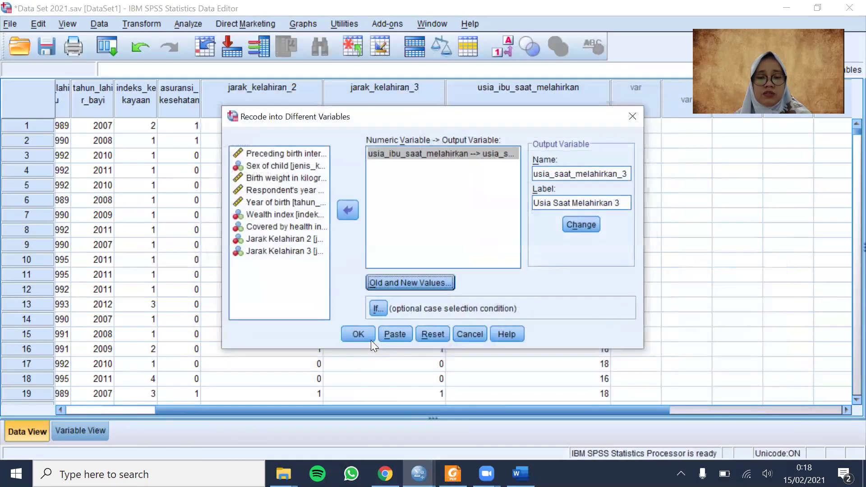
pyautogui.click(362, 334)
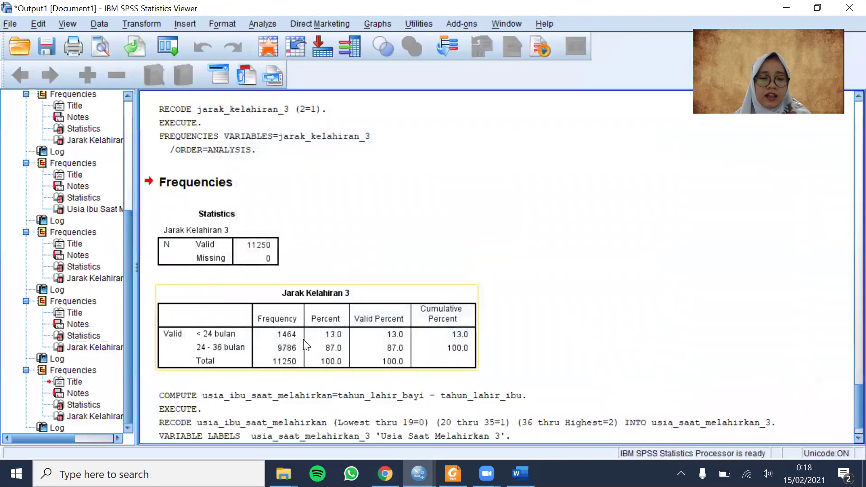
# Return to the dataset's variable definitions and set the decimals of Usia Saat Melahirkan 3 to 0
pyautogui.moveTo(419, 474)
pyautogui.click(452, 435)
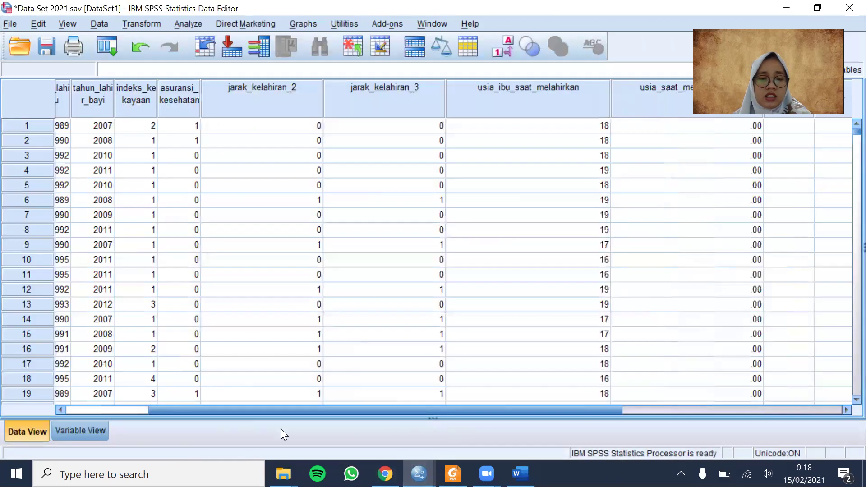
pyautogui.click(94, 431)
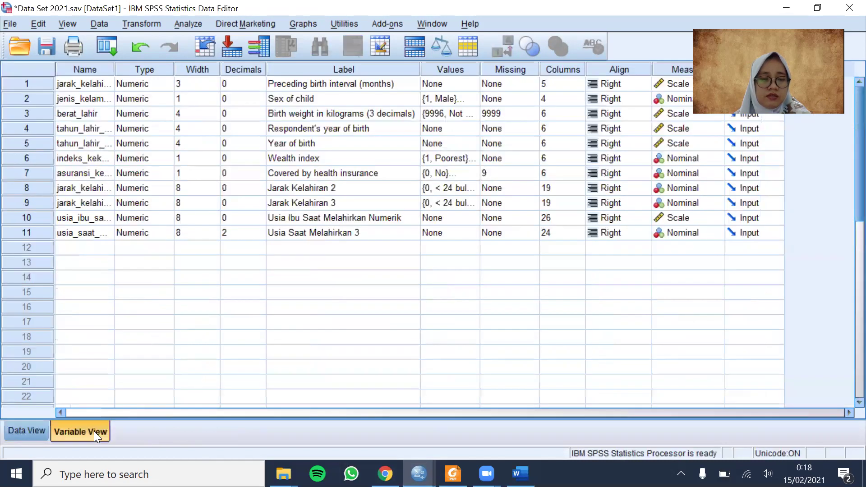
pyautogui.click(243, 233)
pyautogui.click(261, 235)
# Open the value labels of Usia Saat Melahirkan 3 and label value 0 as "< 20 tahun"
pyautogui.click(474, 233)
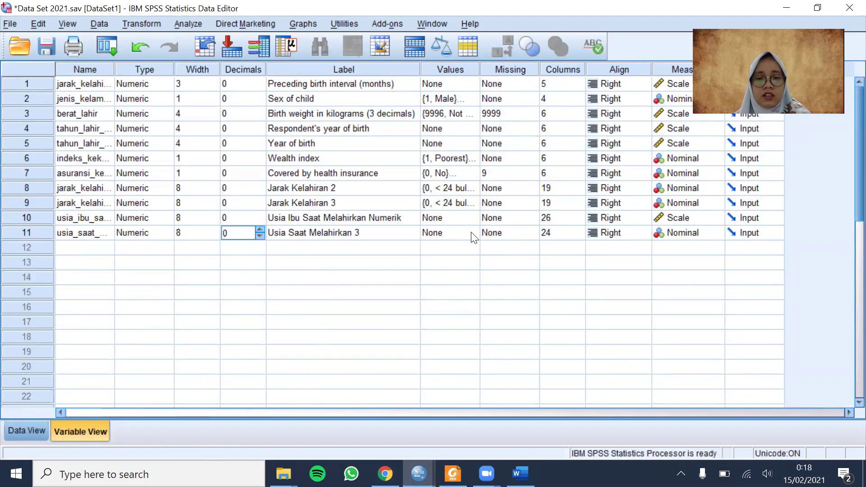
pyautogui.click(476, 233)
pyautogui.write('0')
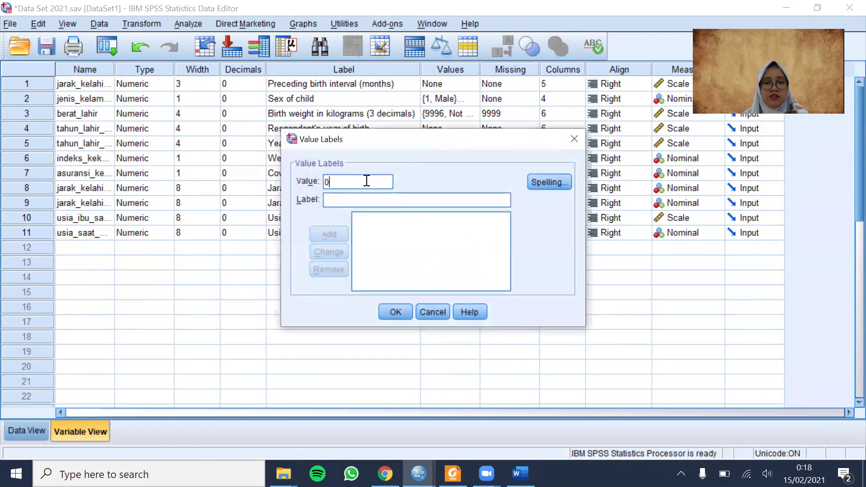
pyautogui.press('Tab')
pyautogui.write('< 2')
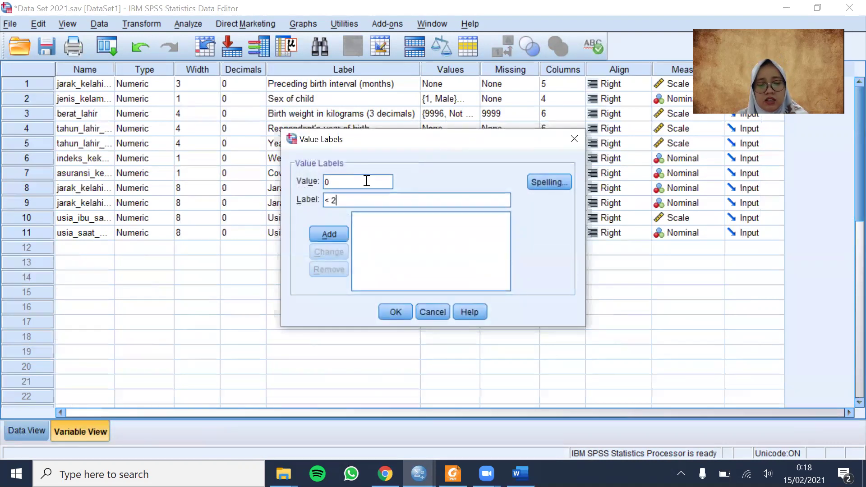
pyautogui.write('0 tahun')
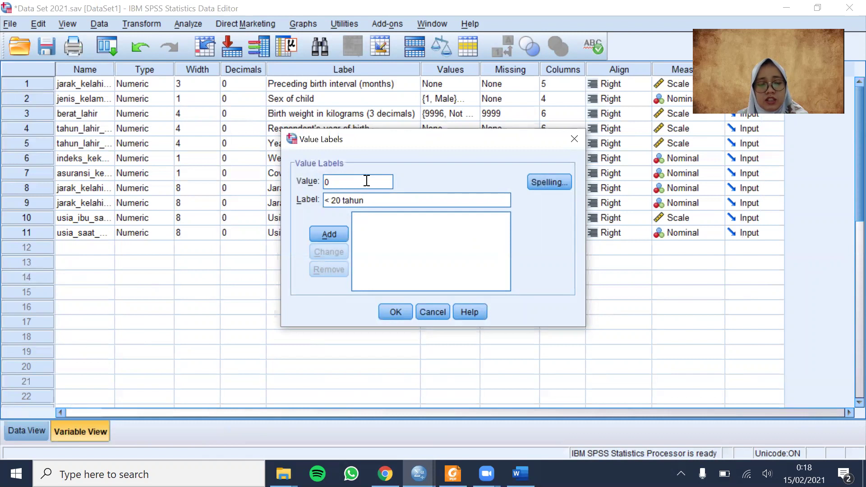
pyautogui.press('Return')
# Label value 1 as "20 - 35 tahun" and value 2 as "> 35 tahun", and apply the value labels
pyautogui.write('1')
pyautogui.press('Tab')
pyautogui.write('20 - 3')
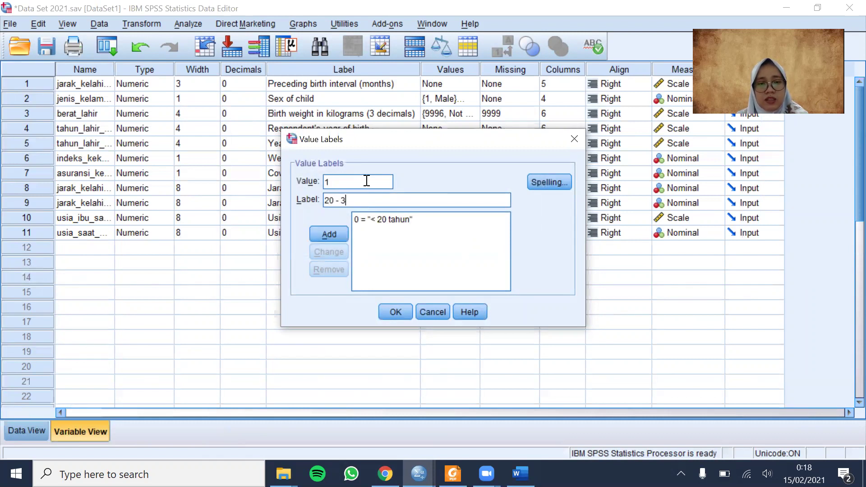
pyautogui.write('5 tahun')
pyautogui.press('Return')
pyautogui.write('2')
pyautogui.press('Tab')
pyautogui.write('> 35 ')
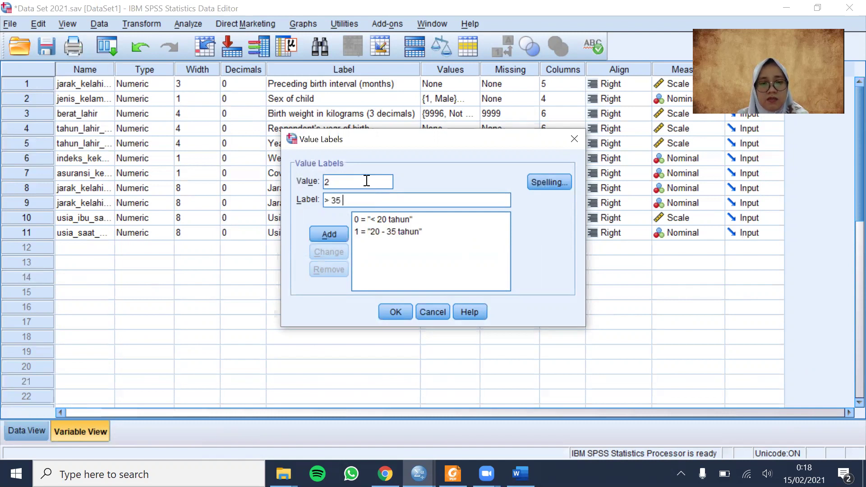
pyautogui.write('tahun')
pyautogui.press('Return')
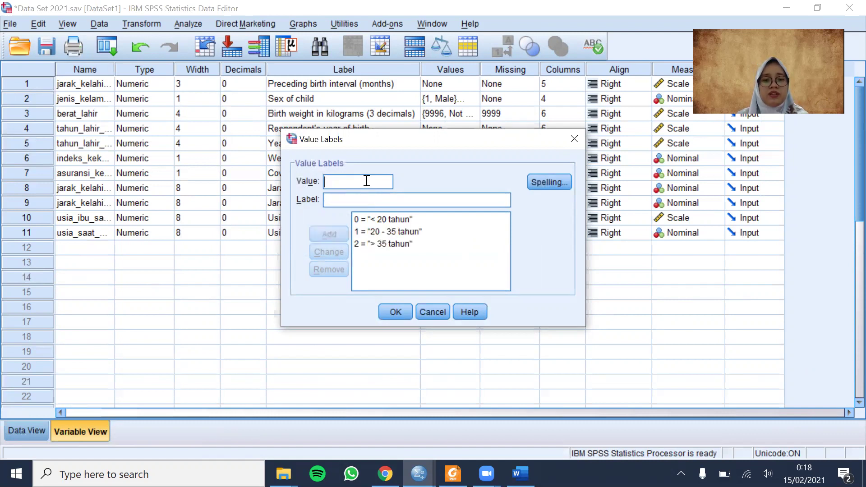
pyautogui.click(395, 312)
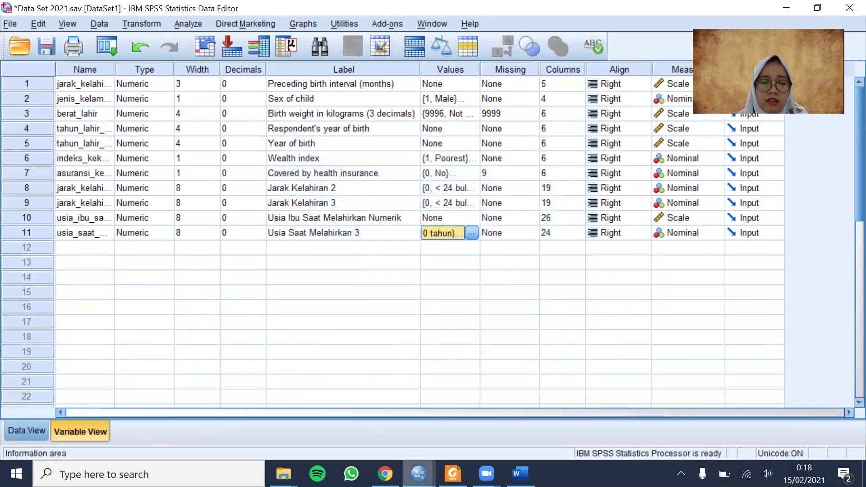
pyautogui.click(25, 429)
pyautogui.moveTo(255, 411); pyautogui.dragTo(163, 418)
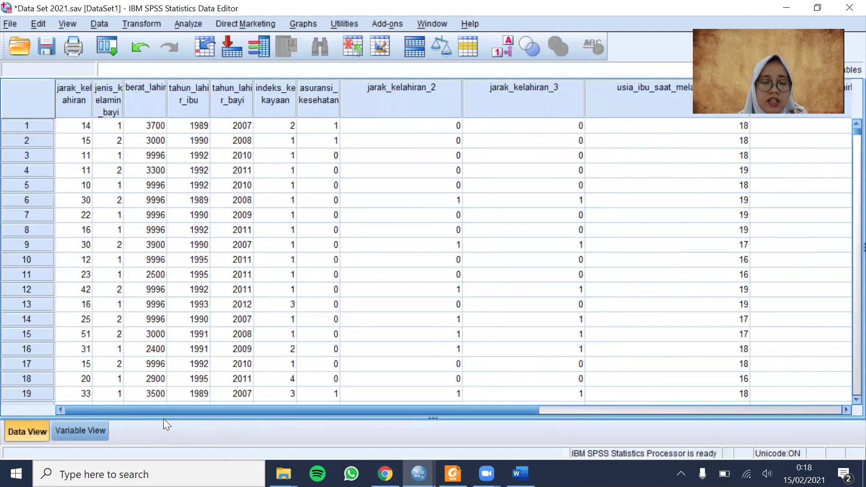
pyautogui.click(96, 429)
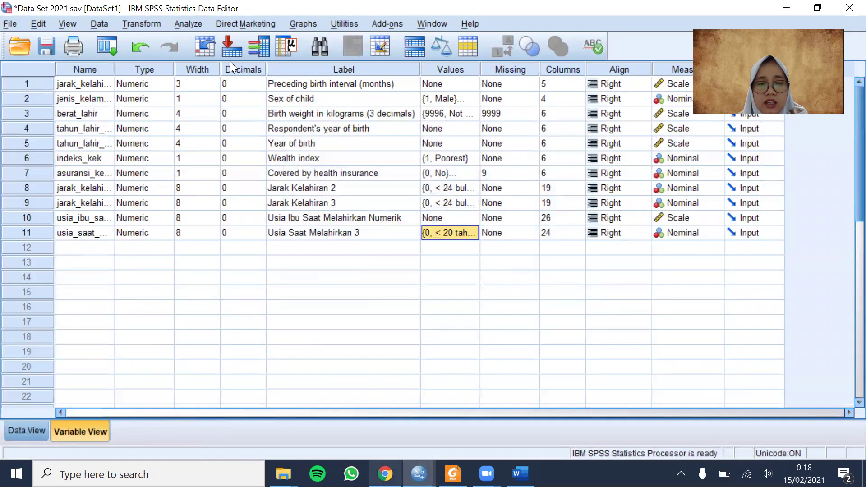
# Reset the Frequencies settings and run a frequency table for Usia Saat Melahirkan 3
pyautogui.click(188, 24)
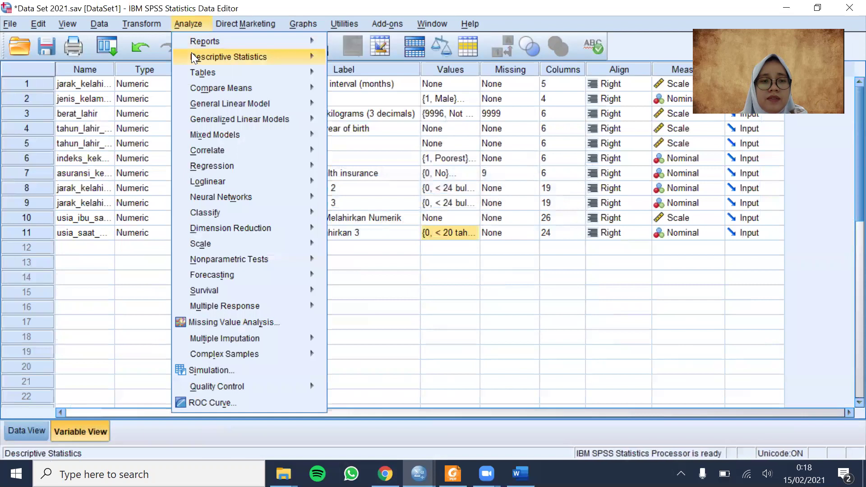
pyautogui.moveTo(271, 57)
pyautogui.click(345, 59)
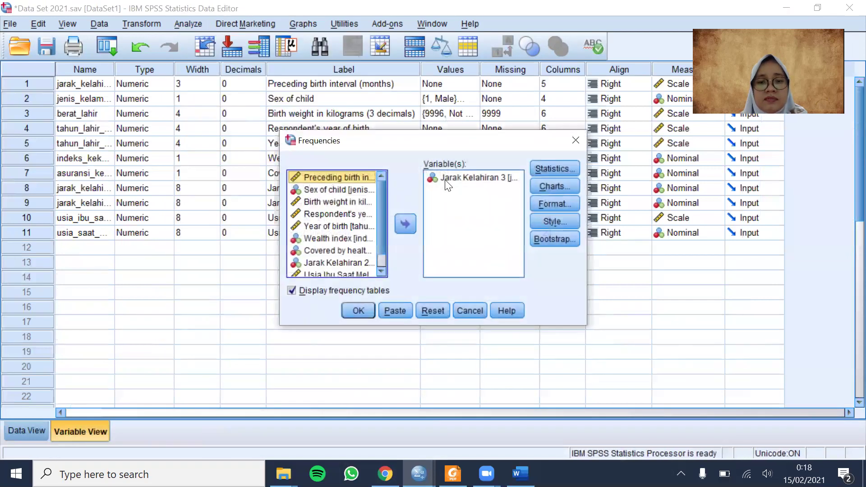
pyautogui.click(426, 311)
pyautogui.scroll(-2, 383, 242)
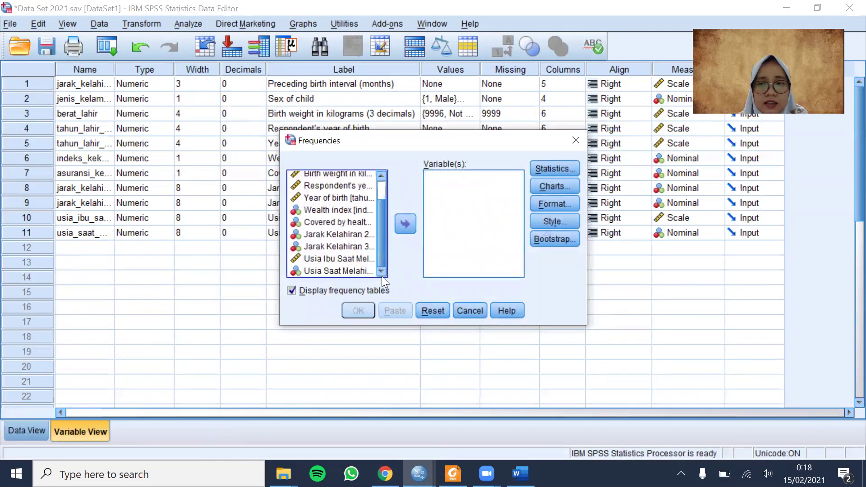
pyautogui.click(358, 272)
pyautogui.click(405, 225)
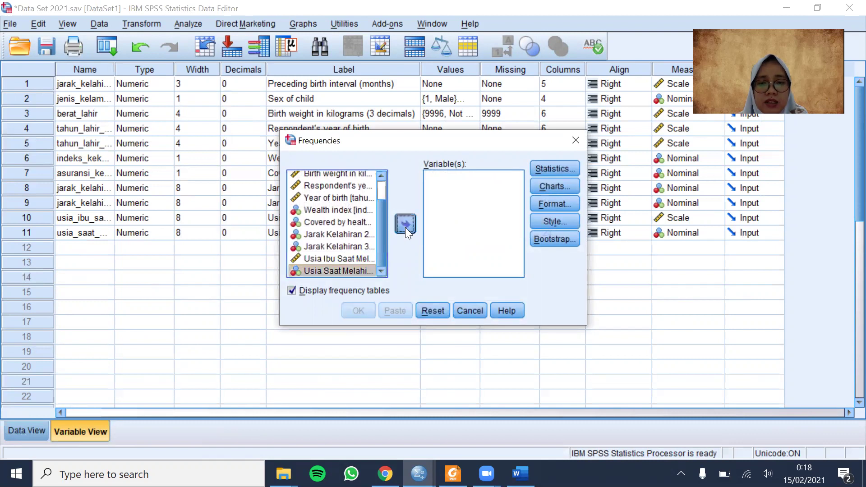
pyautogui.click(360, 311)
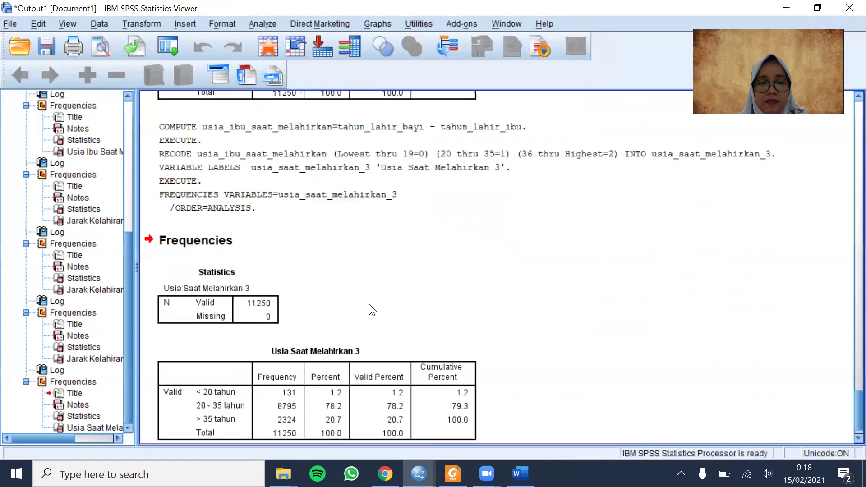
# Examine the frequency tables of Jarak Kelahiran 3 and Usia Saat Melahirkan 3 in the output
pyautogui.click(356, 323)
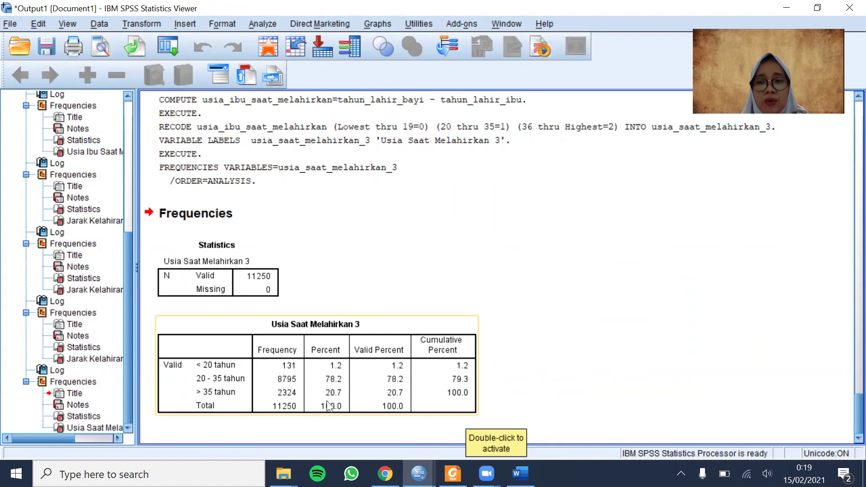
pyautogui.scroll(5, 433, 286)
pyautogui.scroll(2, 434, 288)
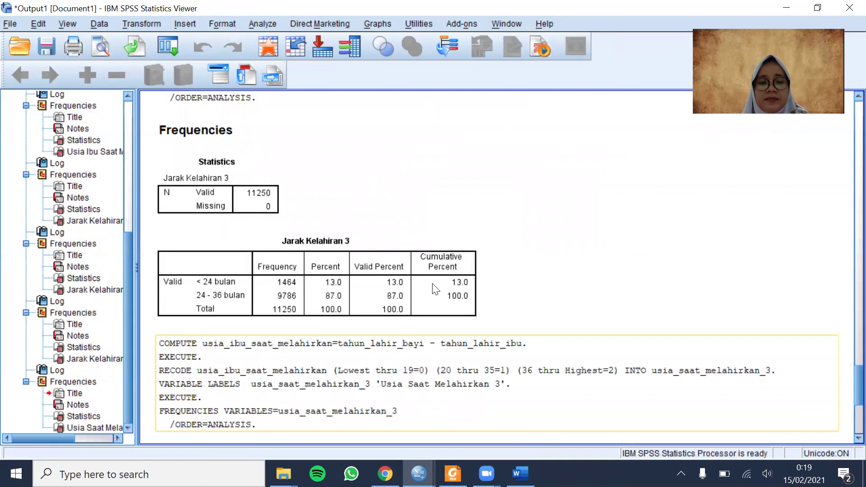
pyautogui.scroll(-7, 435, 288)
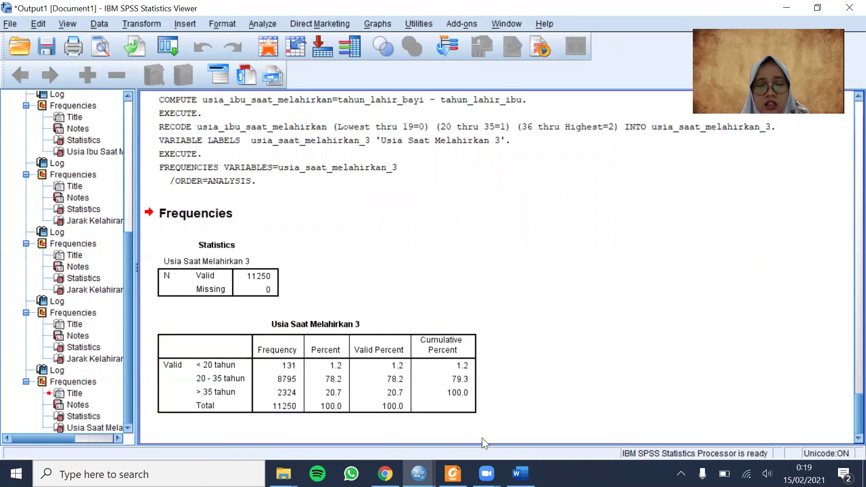
# Return to the dataset and compare the usia_ibu_saat_melahirkan column with the usia_saat_melahirkan_3 column
pyautogui.moveTo(419, 473)
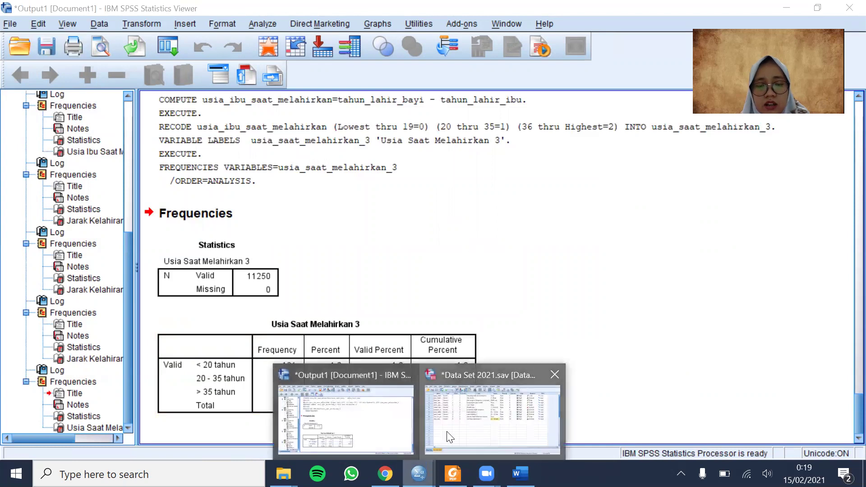
pyautogui.click(496, 406)
pyautogui.click(27, 431)
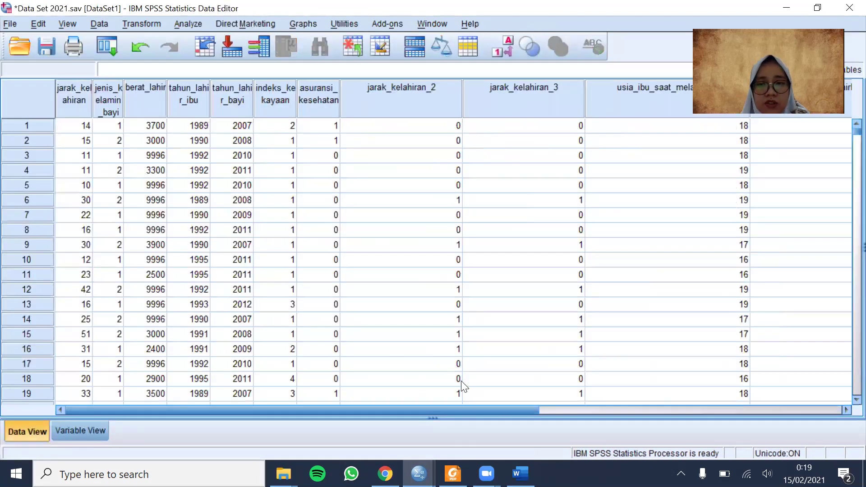
pyautogui.moveTo(450, 409); pyautogui.dragTo(577, 400)
pyautogui.click(449, 85)
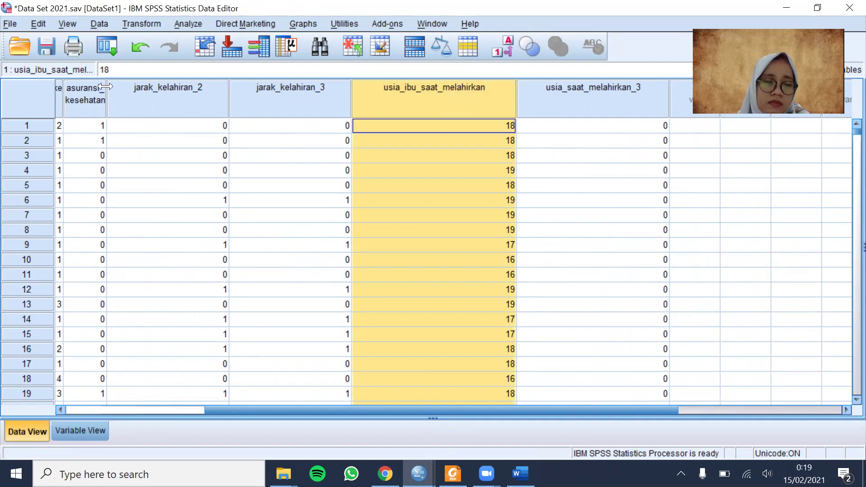
pyautogui.click(121, 24)
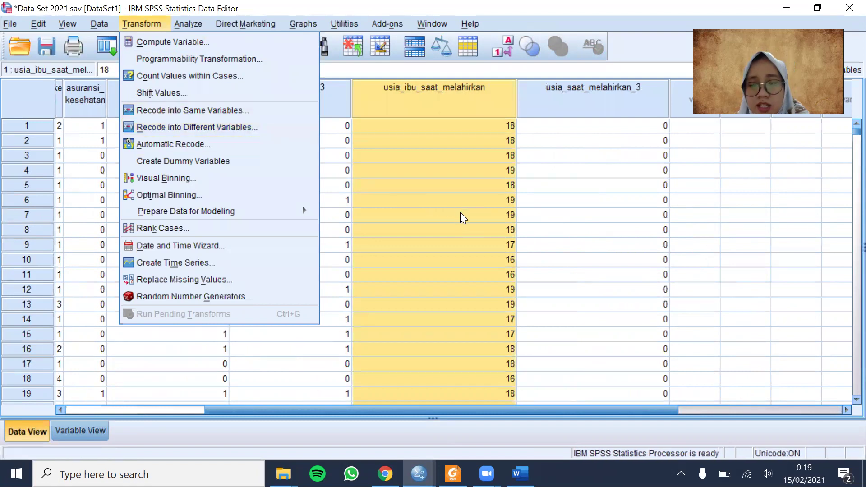
pyautogui.click(577, 219)
pyautogui.moveTo(577, 412); pyautogui.dragTo(484, 405)
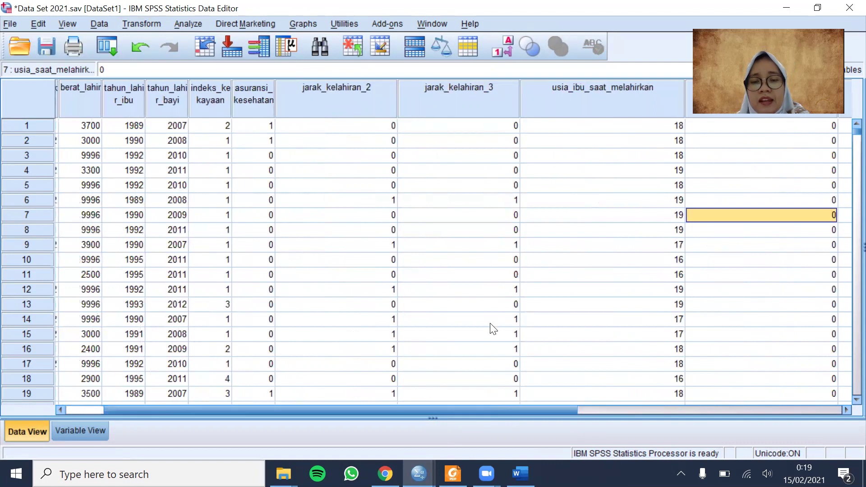